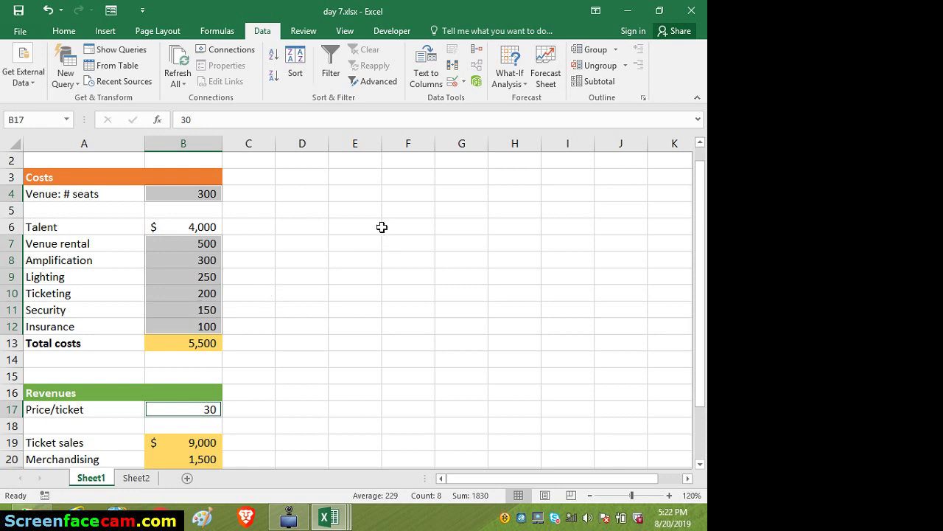
# - Delete all the existing scenarios, Small venue, Medium venue and Delete, from the Scenario Manager
pyautogui.click(513, 69)
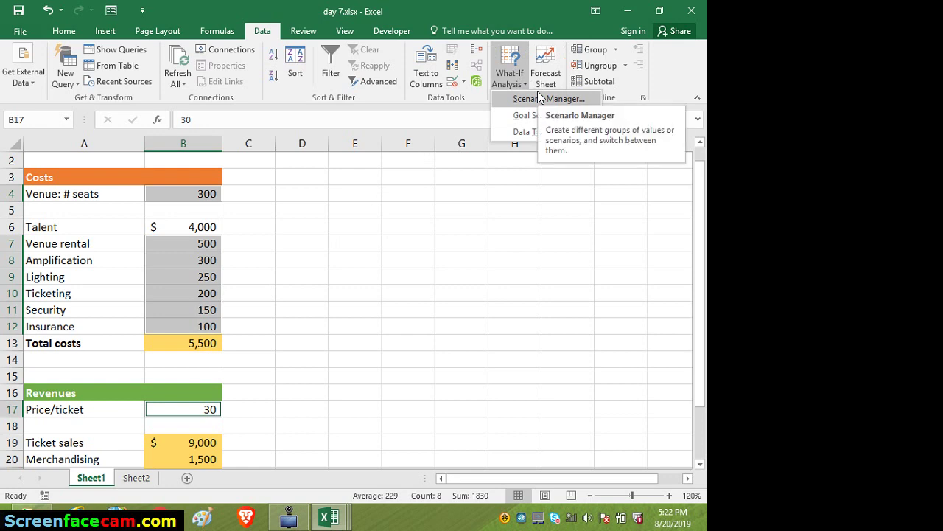
pyautogui.click(537, 93)
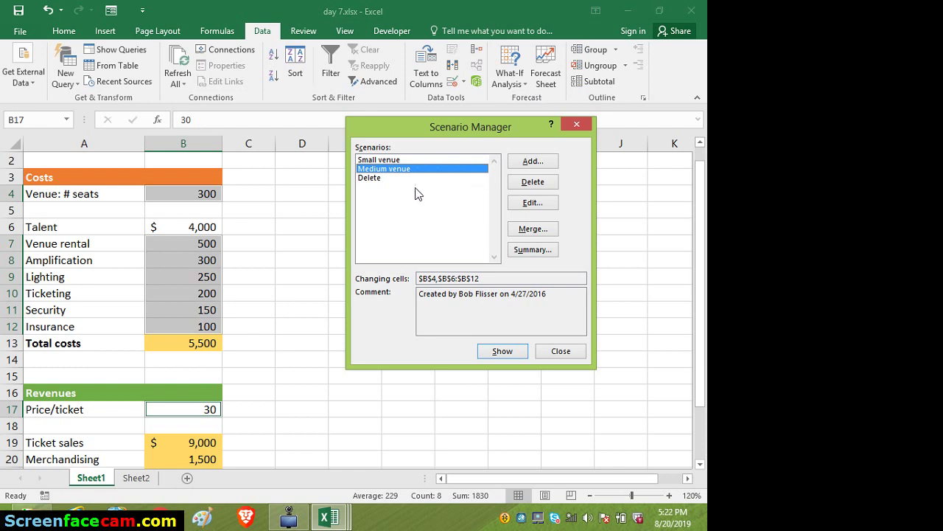
pyautogui.click(544, 184)
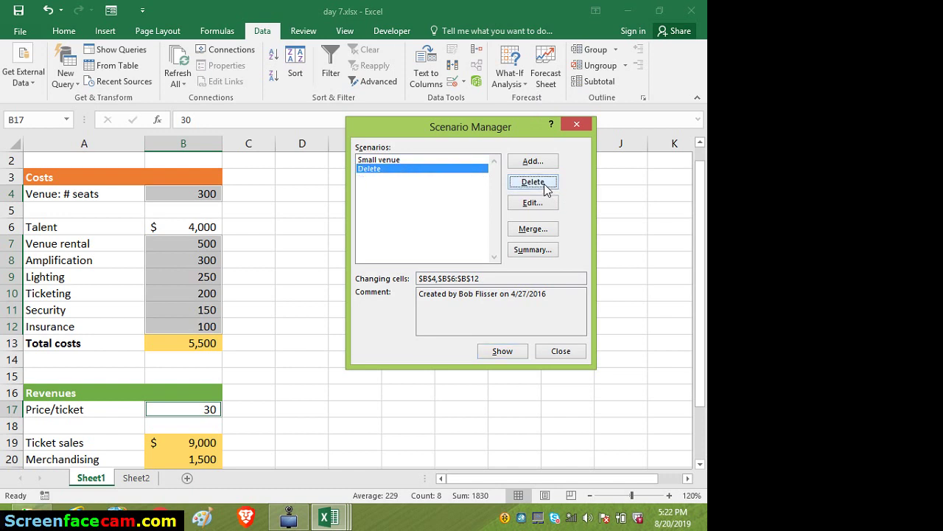
pyautogui.click(549, 191)
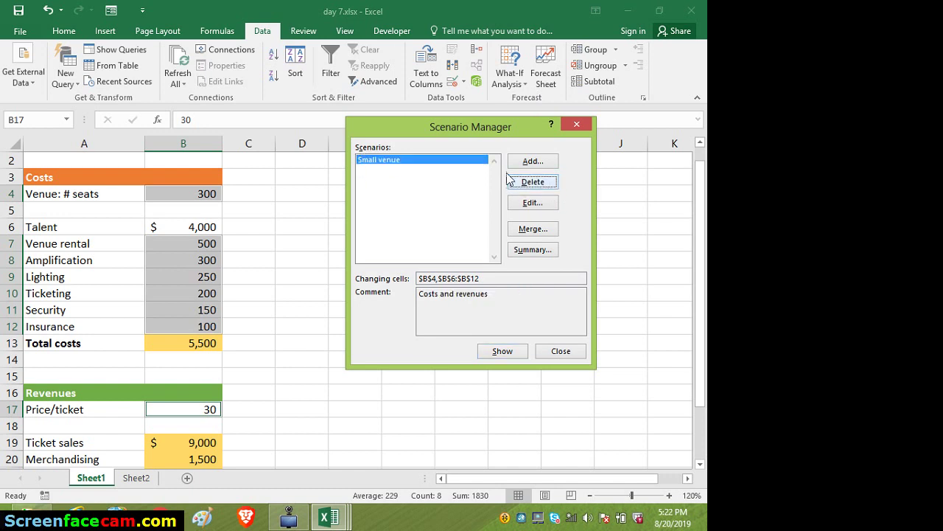
pyautogui.click(543, 182)
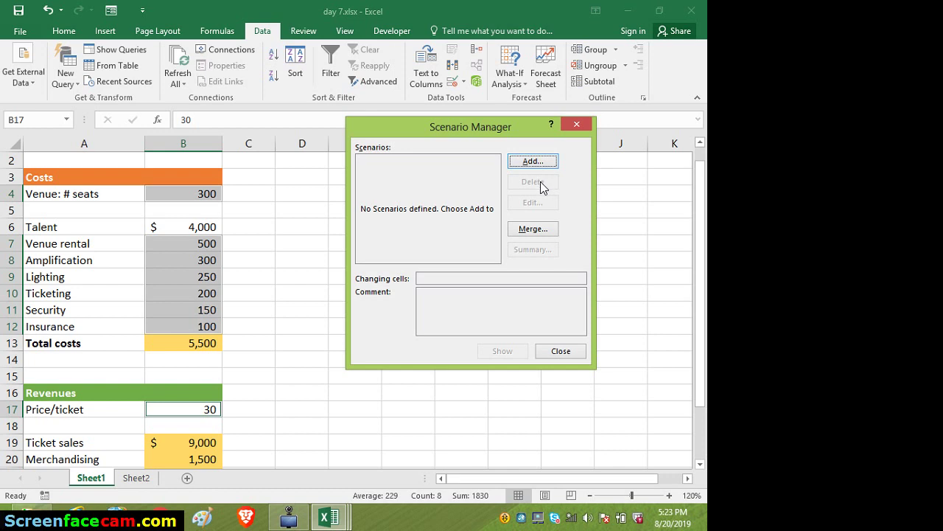
# - Add a scenario named "smaller" with B4, B7:B12 and B17 as its changing cells
pyautogui.click(535, 161)
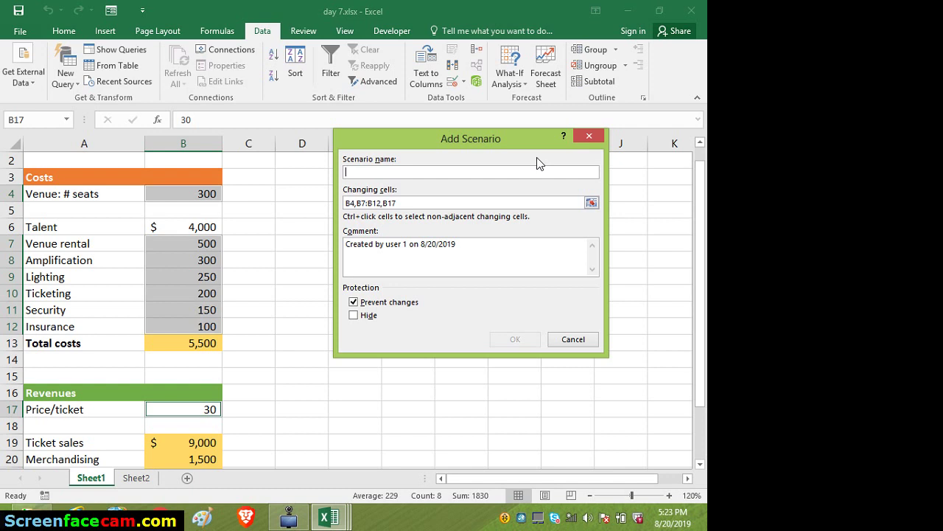
pyautogui.write('smaller')
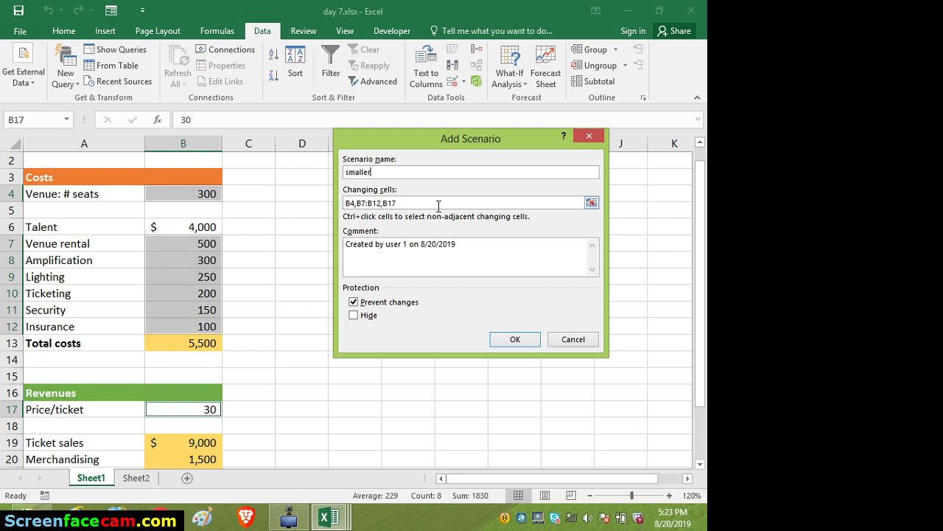
pyautogui.click(416, 202)
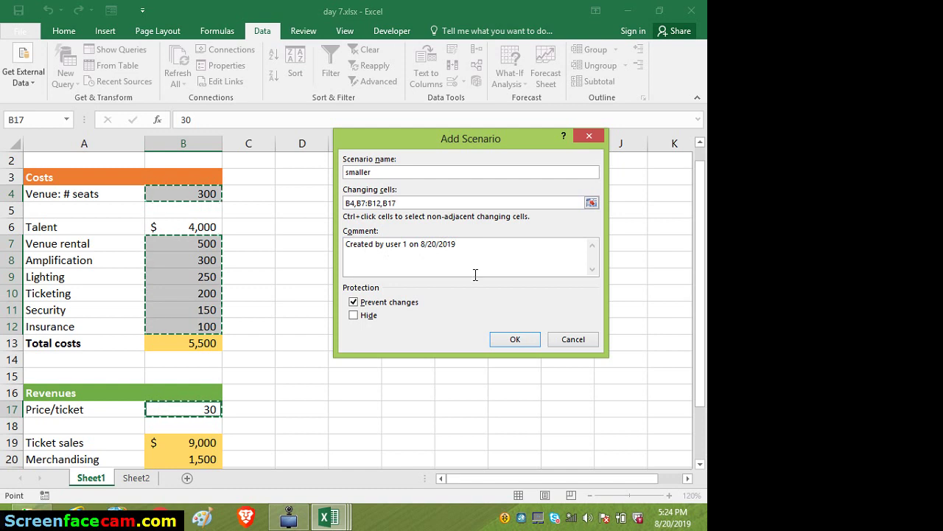
pyautogui.click(515, 340)
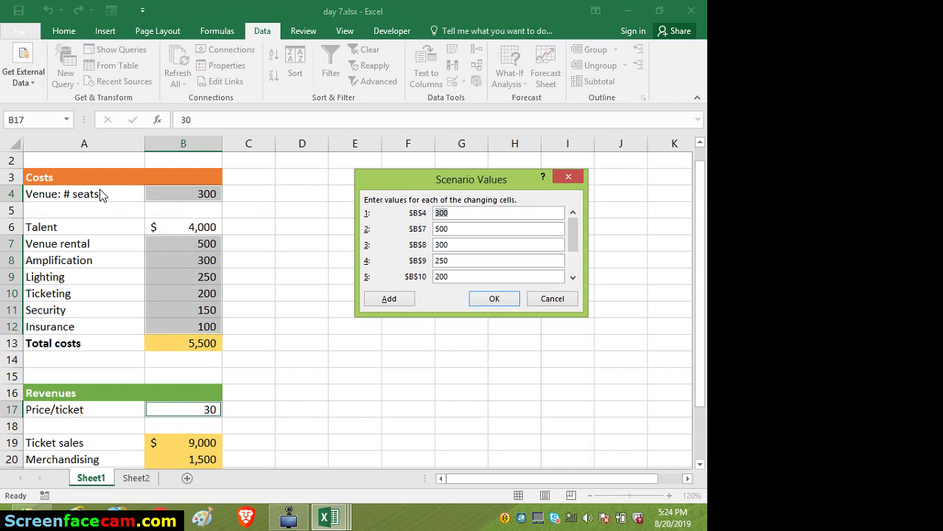
# - Set the smaller scenario's values to 200 for B4, 300 for B7 and 250 for B8
pyautogui.press('BackSpace')
pyautogui.write('200')
pyautogui.click(461, 229)
pyautogui.press('BackSpace')
pyautogui.press('BackSpace')
pyautogui.press('BackSpace')
pyautogui.write('300')
pyautogui.click(453, 248)
pyautogui.press('BackSpace')
pyautogui.press('BackSpace')
pyautogui.press('BackSpace')
pyautogui.write('0')
# - Set the smaller scenario's values to 200 for B9 and 150 for B10
pyautogui.click(457, 261)
pyautogui.press('BackSpace')
pyautogui.press('BackSpace')
pyautogui.press('BackSpace')
pyautogui.write('200')
pyautogui.click(463, 278)
pyautogui.press('BackSpace')
pyautogui.press('BackSpace')
pyautogui.press('BackSpace')
pyautogui.write('150')
# - Set the smaller scenario's B11 to 100, B12 to 50 and B17 to 35, and store it to add another scenario
pyautogui.click(572, 278)
pyautogui.click(572, 277)
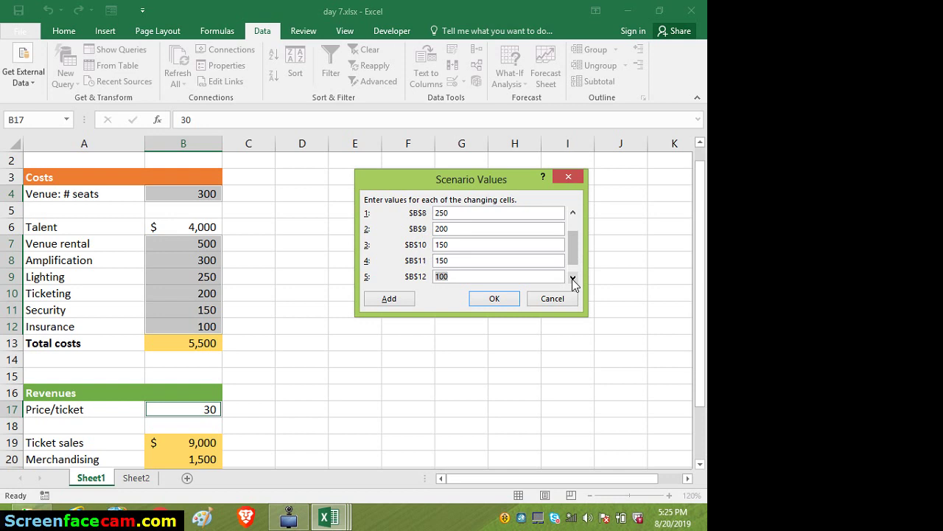
pyautogui.click(572, 277)
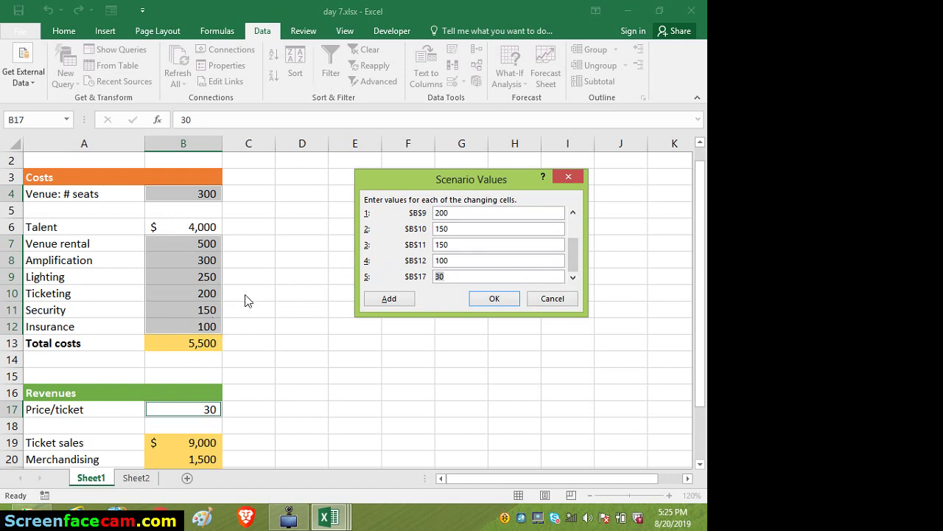
pyautogui.click(452, 244)
pyautogui.press('BackSpace')
pyautogui.press('BackSpace')
pyautogui.press('BackSpace')
pyautogui.write('100')
pyautogui.click(456, 260)
pyautogui.press('BackSpace')
pyautogui.press('BackSpace')
pyautogui.press('BackSpace')
pyautogui.write('50')
pyautogui.press('BackSpace')
pyautogui.press('BackSpace')
pyautogui.write('35')
pyautogui.click(404, 300)
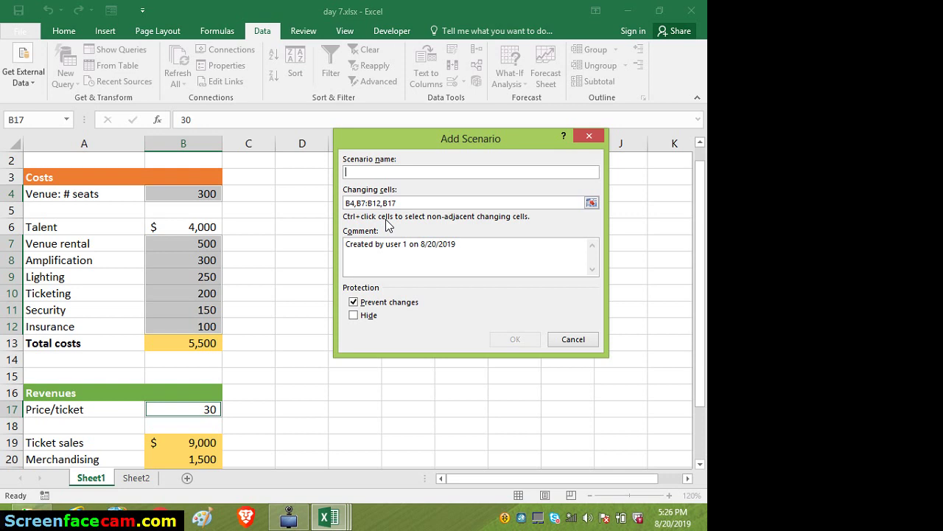
# - Name the new scenario "bigger" and keep B4, B7:B12 and B17 as its changing cells
pyautogui.write('bigger')
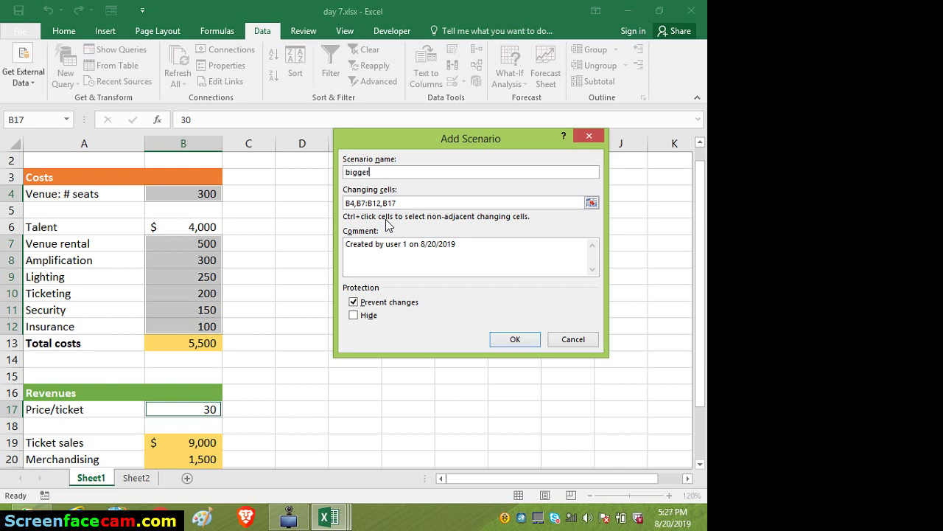
pyautogui.click(411, 202)
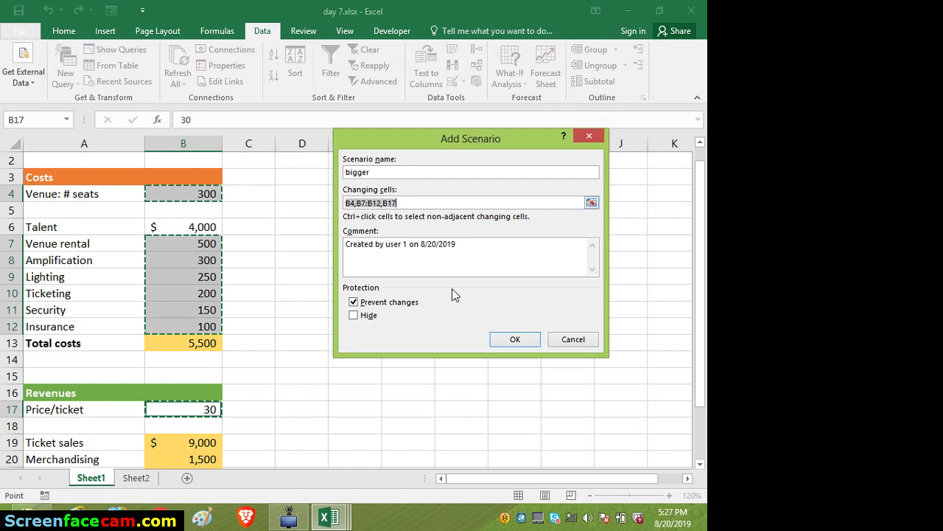
pyautogui.click(501, 339)
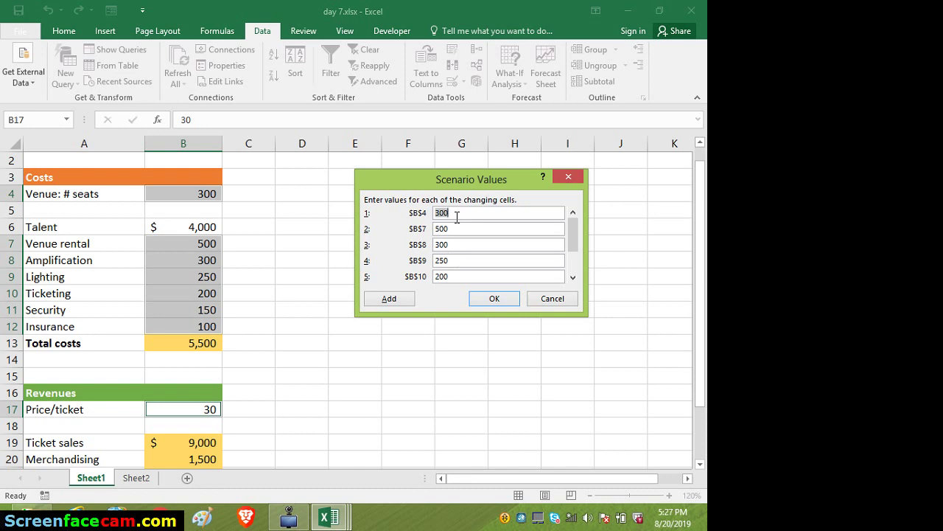
# - Set the bigger scenario's values to 400 for B4, 600 for B7 and 350 for B8
pyautogui.write('400')
pyautogui.click(458, 228)
pyautogui.press('BackSpace')
pyautogui.press('BackSpace')
pyautogui.press('BackSpace')
pyautogui.write('600')
pyautogui.click(460, 248)
pyautogui.press('BackSpace')
pyautogui.press('BackSpace')
pyautogui.press('BackSpace')
pyautogui.write('350')
# - Set the bigger scenario's values to 300 for B9 and 250 for B10
pyautogui.click(457, 260)
pyautogui.press('BackSpace')
pyautogui.press('BackSpace')
pyautogui.press('BackSpace')
pyautogui.write('300')
pyautogui.click(462, 275)
pyautogui.press('BackSpace')
pyautogui.press('BackSpace')
pyautogui.press('BackSpace')
pyautogui.write('250')
# - Set the bigger scenario's B11 to 250, B12 to 150 and B17 to 30, and save the scenario
pyautogui.click(569, 278)
pyautogui.click(569, 278)
pyautogui.click(569, 277)
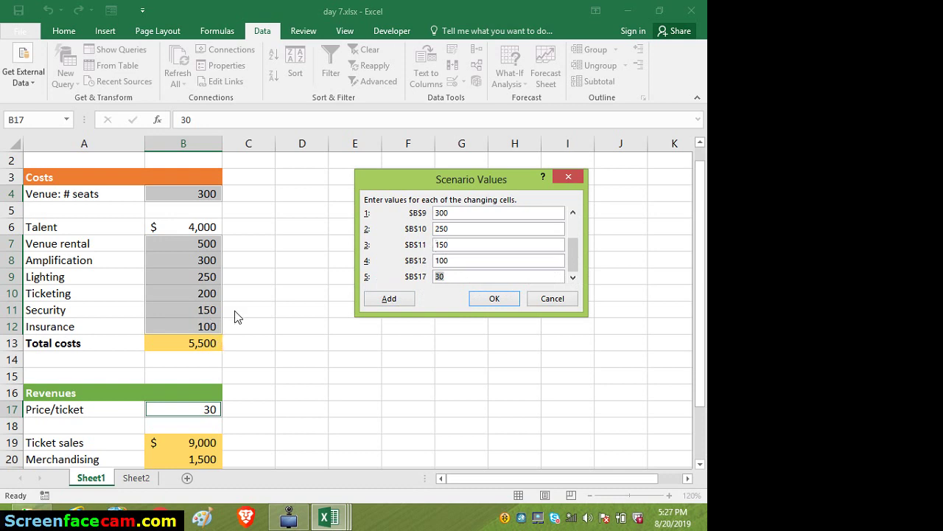
pyautogui.click(451, 245)
pyautogui.press('BackSpace')
pyautogui.press('BackSpace')
pyautogui.press('BackSpace')
pyautogui.write('250')
pyautogui.click(457, 259)
pyautogui.press('BackSpace')
pyautogui.press('BackSpace')
pyautogui.press('BackSpace')
pyautogui.write('150')
pyautogui.click(463, 277)
pyautogui.press('BackSpace')
pyautogui.press('BackSpace')
pyautogui.write('30')
pyautogui.click(493, 302)
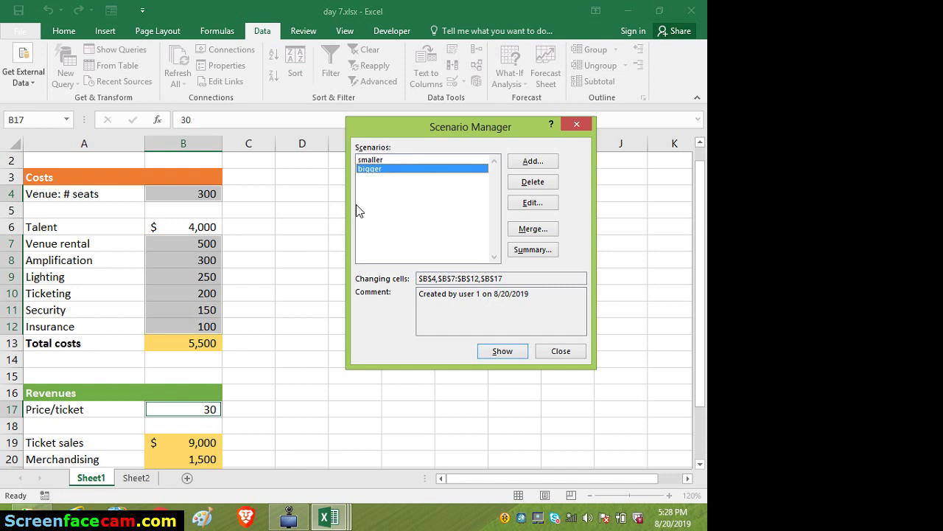
# - Show the smaller scenario's values in the worksheet, followed by those of the bigger scenario
pyautogui.click(381, 162)
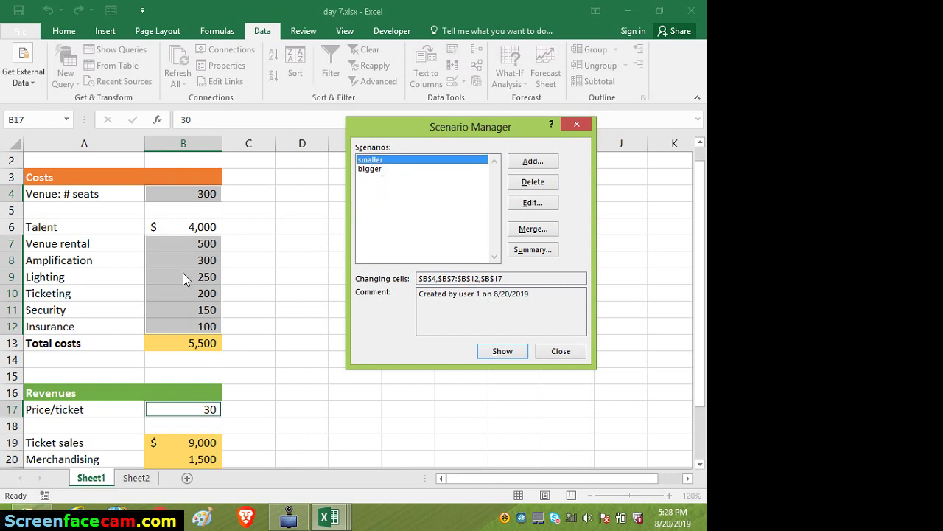
pyautogui.click(496, 355)
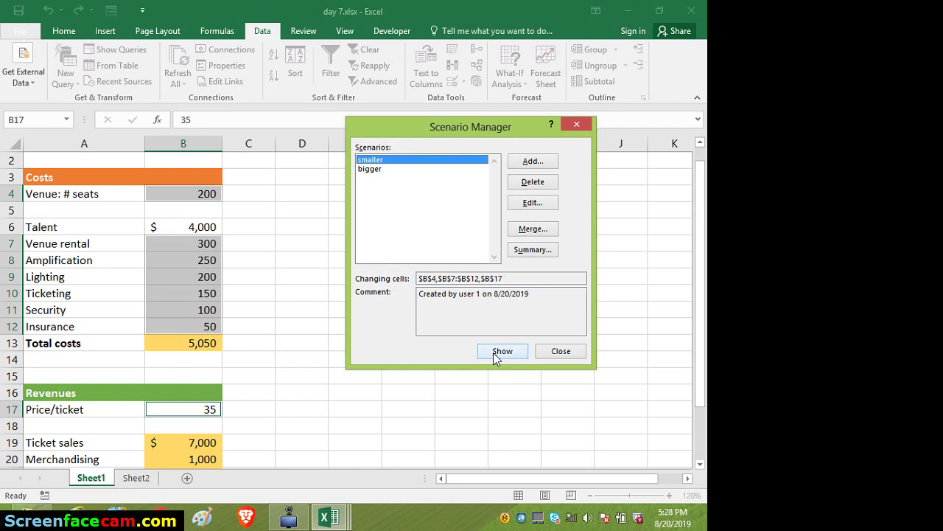
pyautogui.click(405, 166)
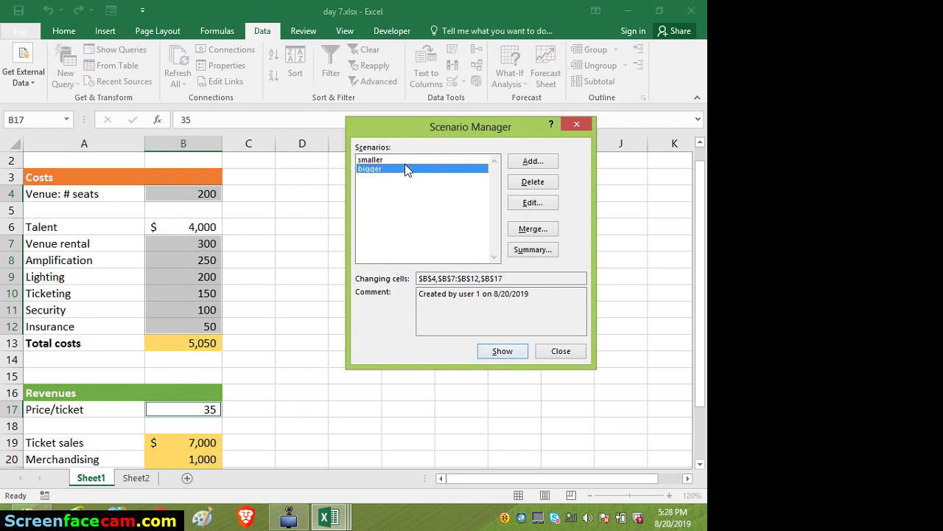
pyautogui.click(501, 351)
# - Create a scenario summary report with B24 as the result cell
pyautogui.click(532, 250)
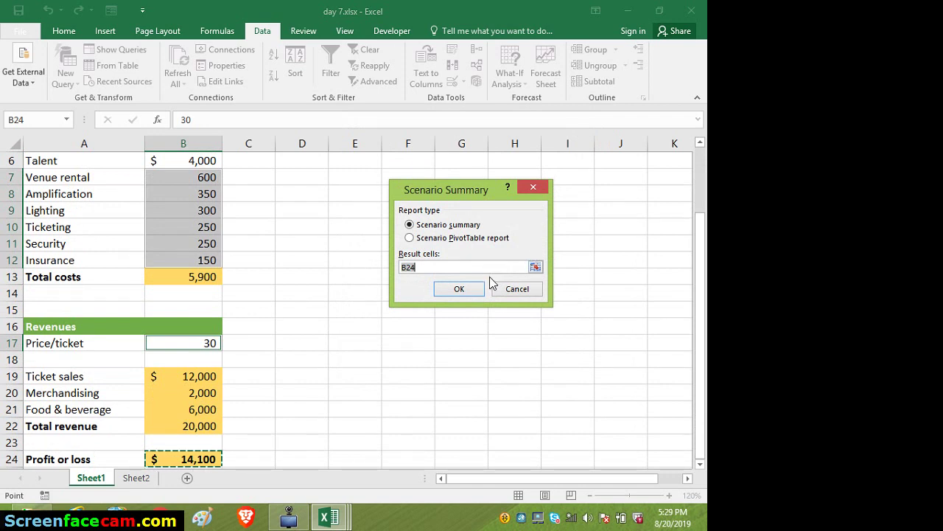
pyautogui.click(464, 288)
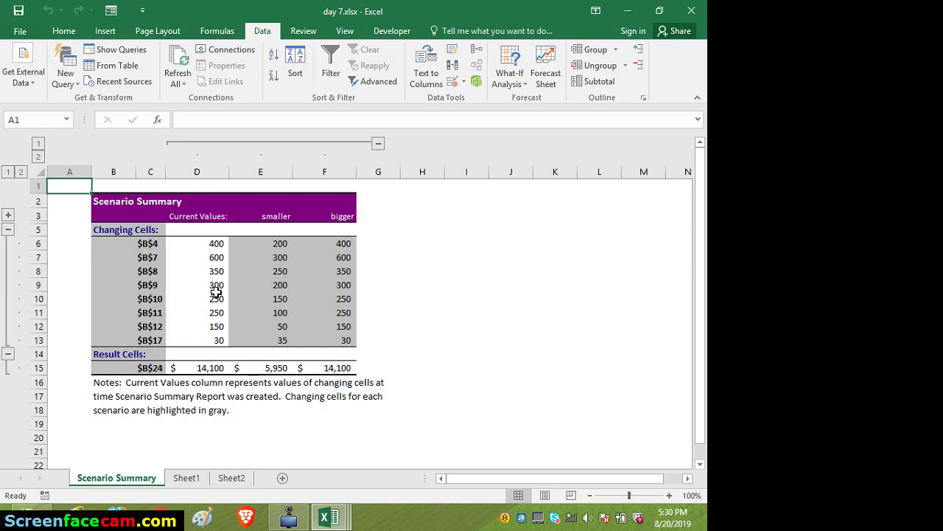
# - Show the smaller scenario's values on Sheet1 and close the Scenario Manager
pyautogui.click(185, 477)
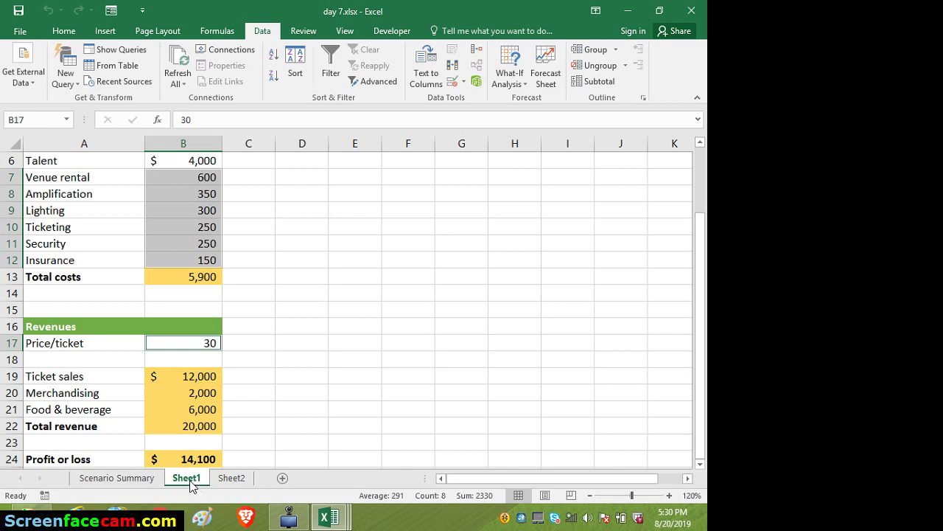
pyautogui.click(521, 57)
pyautogui.click(530, 103)
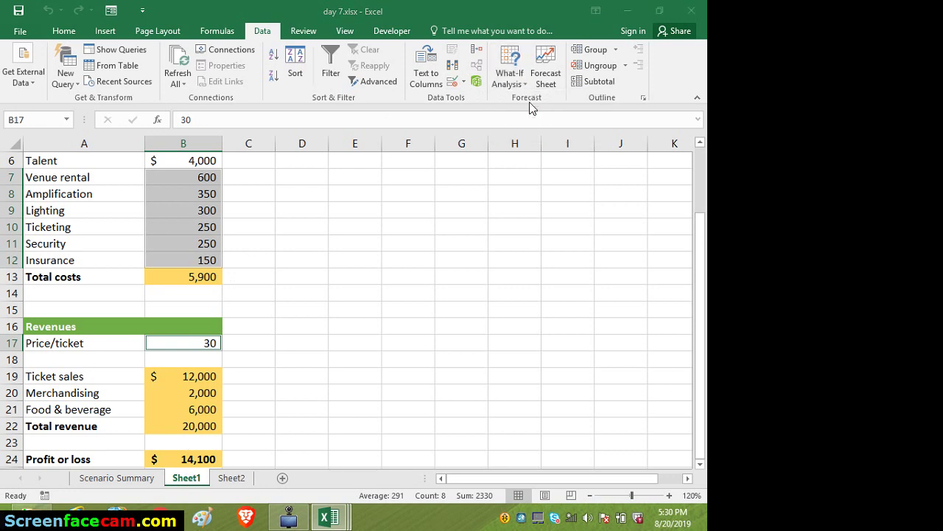
pyautogui.click(404, 159)
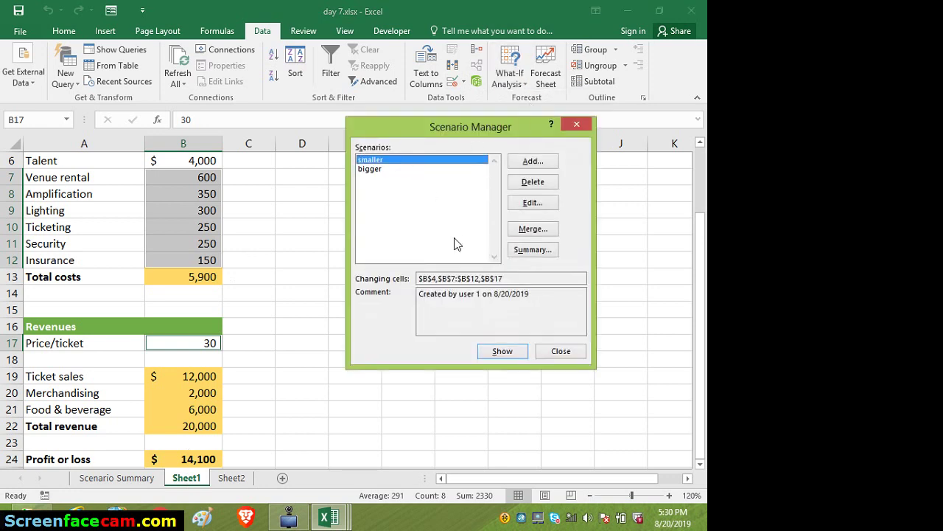
pyautogui.click(501, 354)
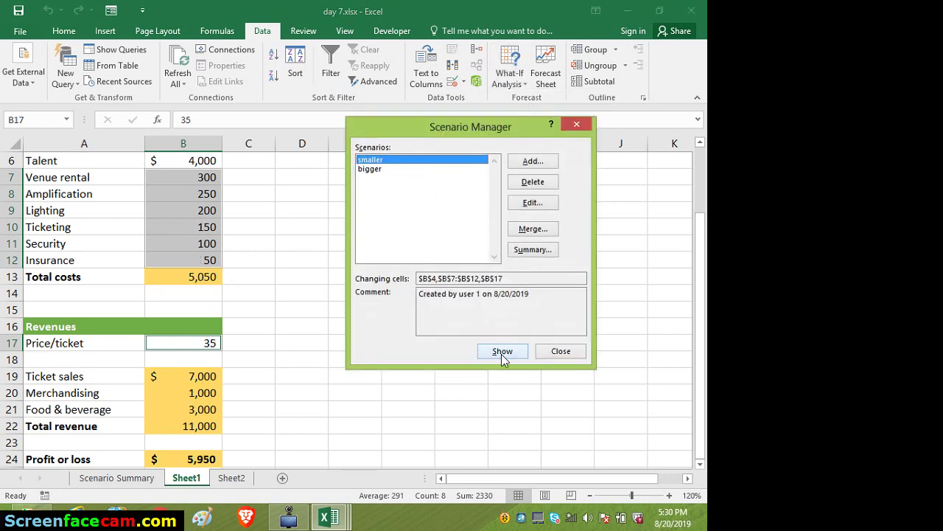
pyautogui.click(586, 125)
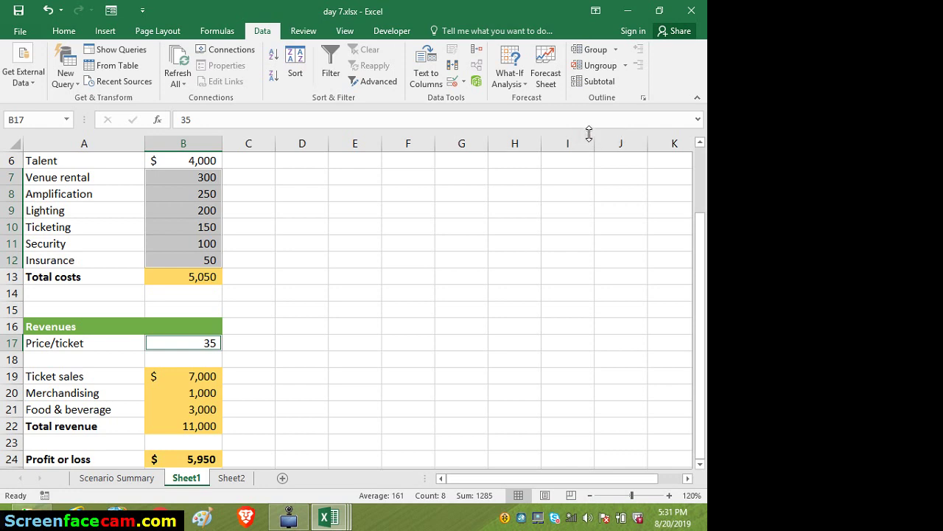
# - On Sheet2, enter the formula =IF(B5>C2,C3,"") in cell C5
pyautogui.click(232, 478)
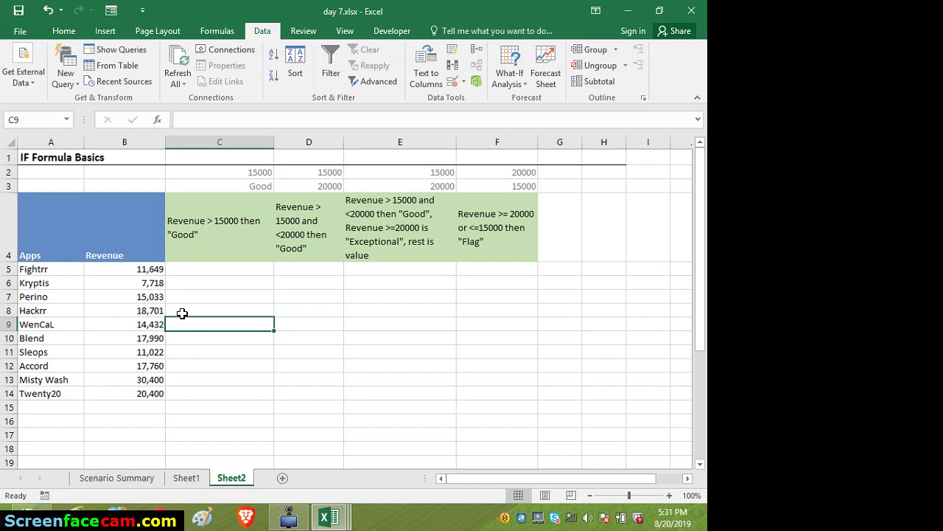
pyautogui.click(147, 271)
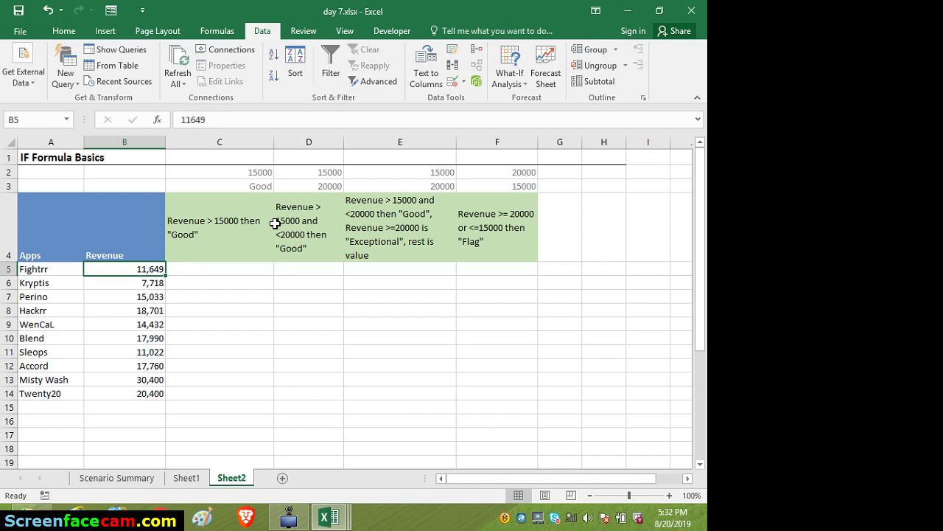
pyautogui.click(217, 280)
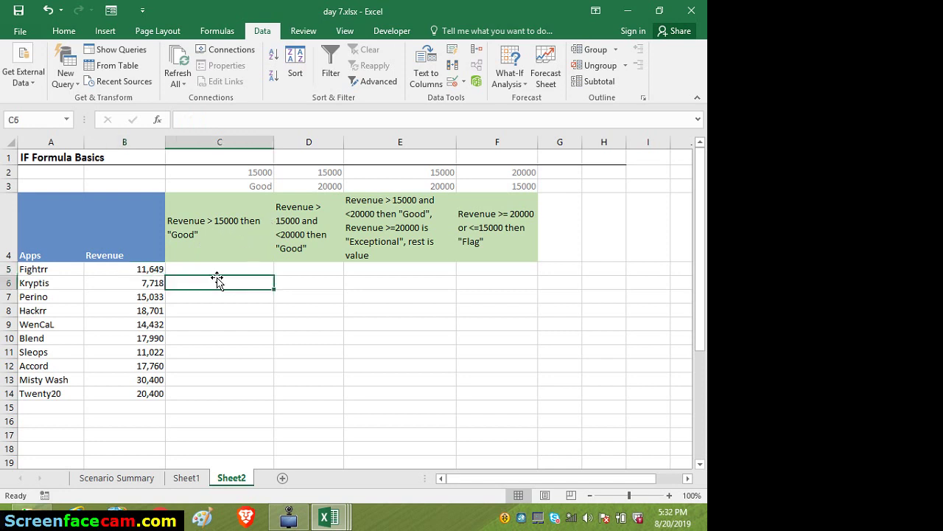
pyautogui.click(216, 270)
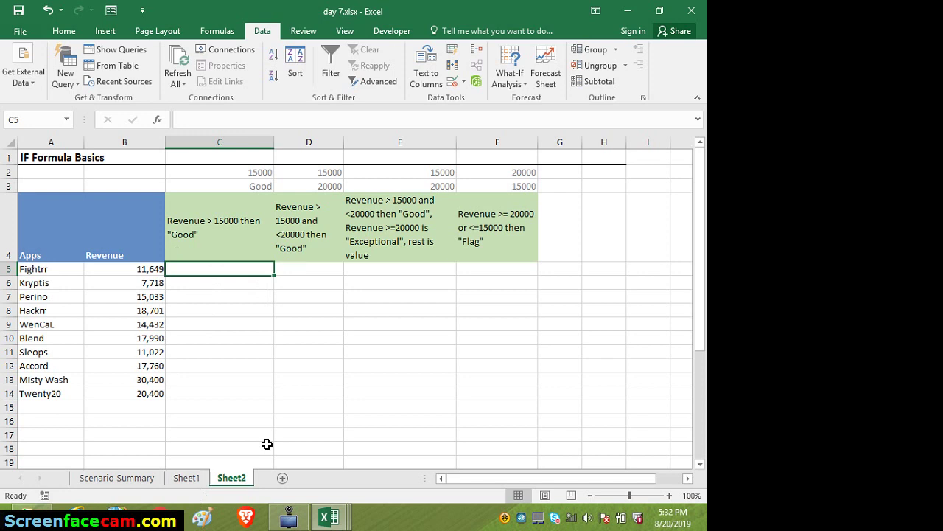
pyautogui.write('=')
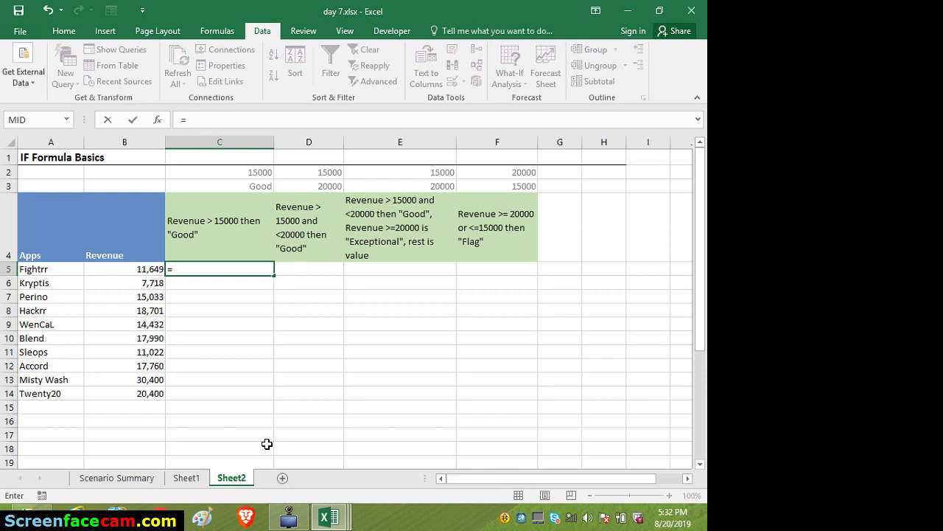
pyautogui.write('if')
pyautogui.press('Tab')
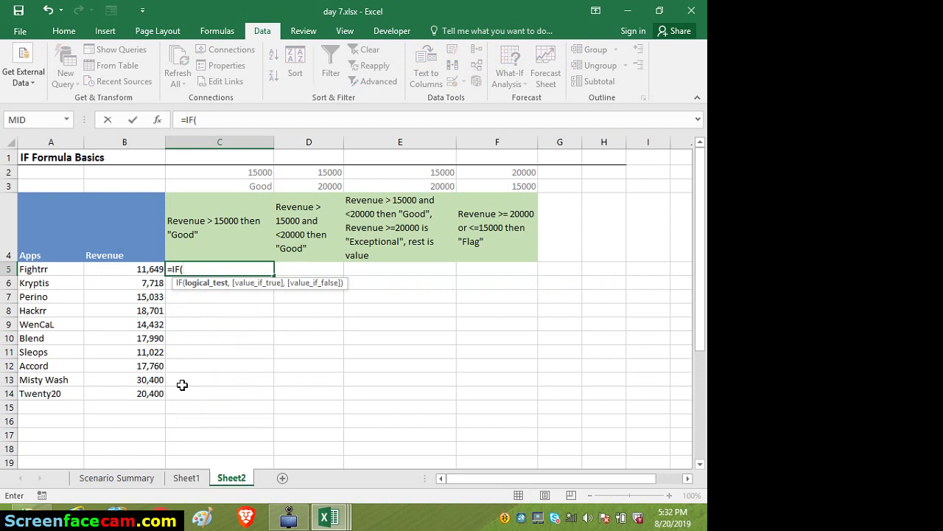
pyautogui.click(146, 269)
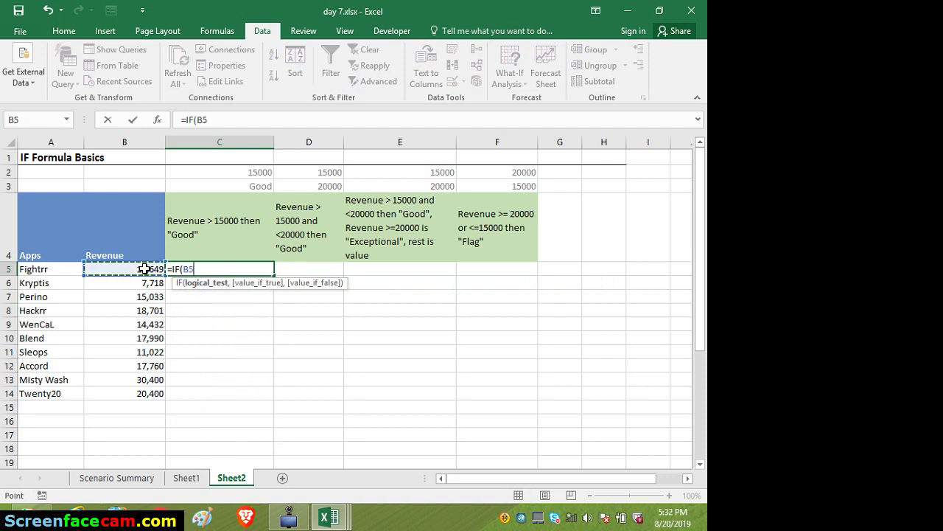
pyautogui.moveTo(289, 518)
pyautogui.write('>')
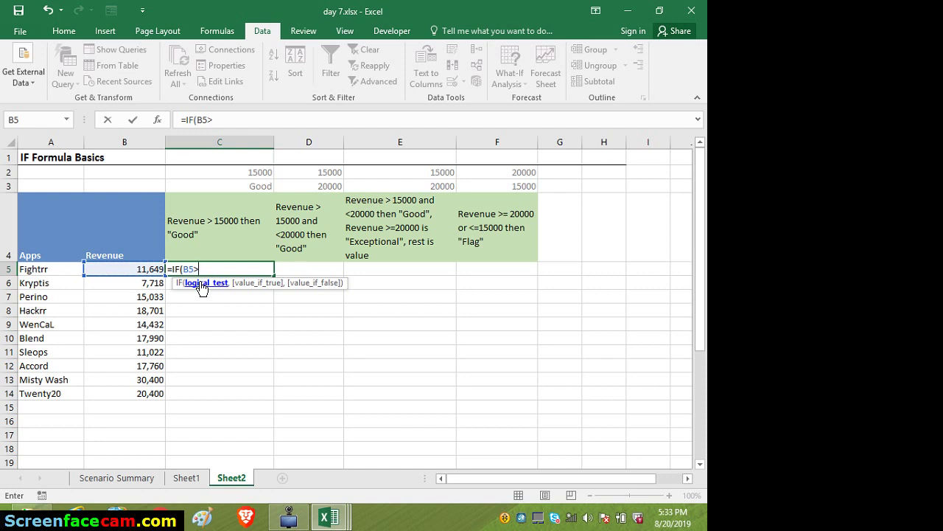
pyautogui.click(245, 175)
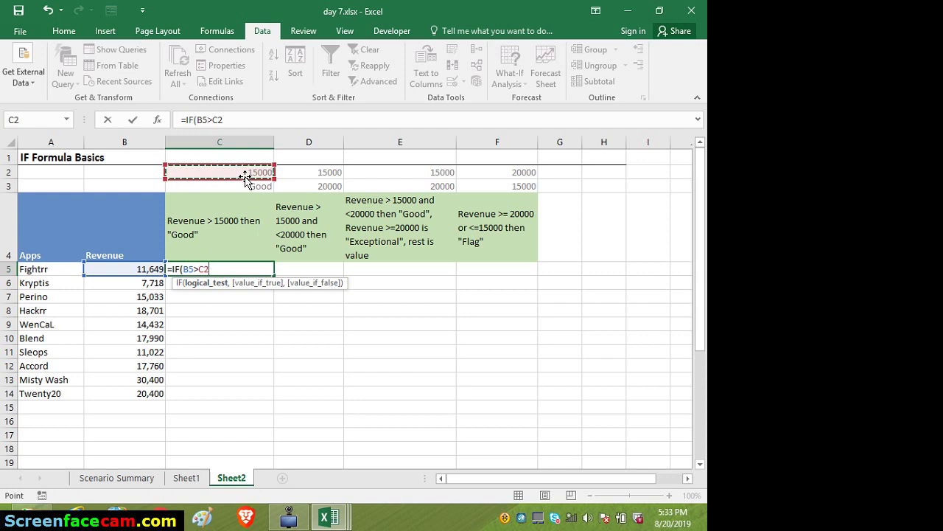
pyautogui.write(',')
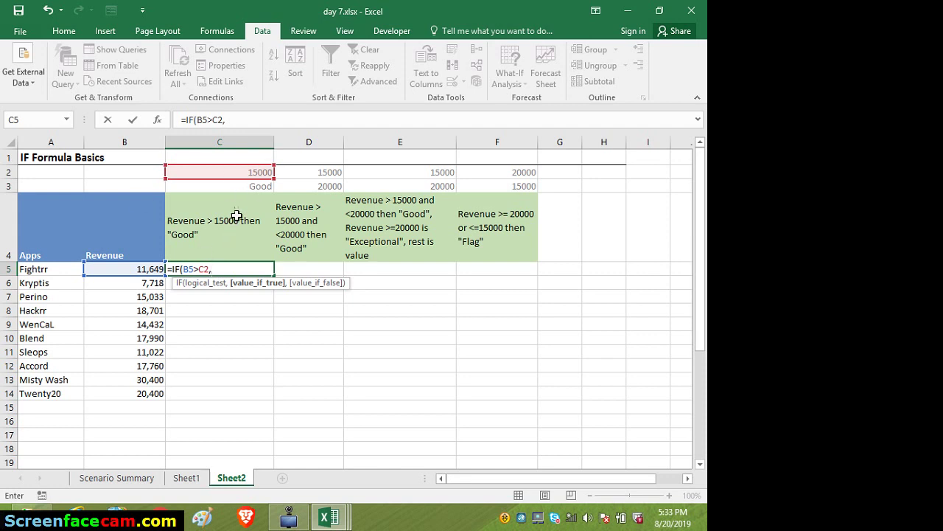
pyautogui.click(239, 188)
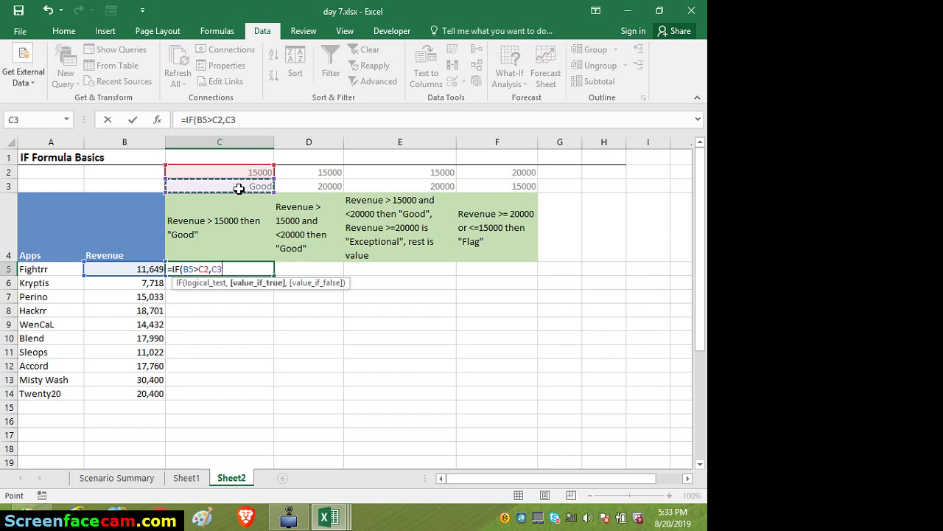
pyautogui.write(',')
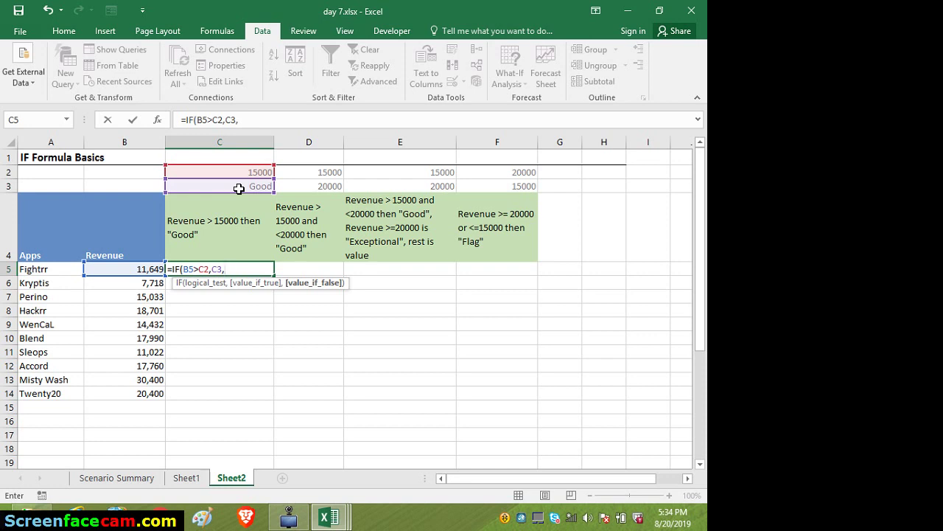
pyautogui.write('"")')
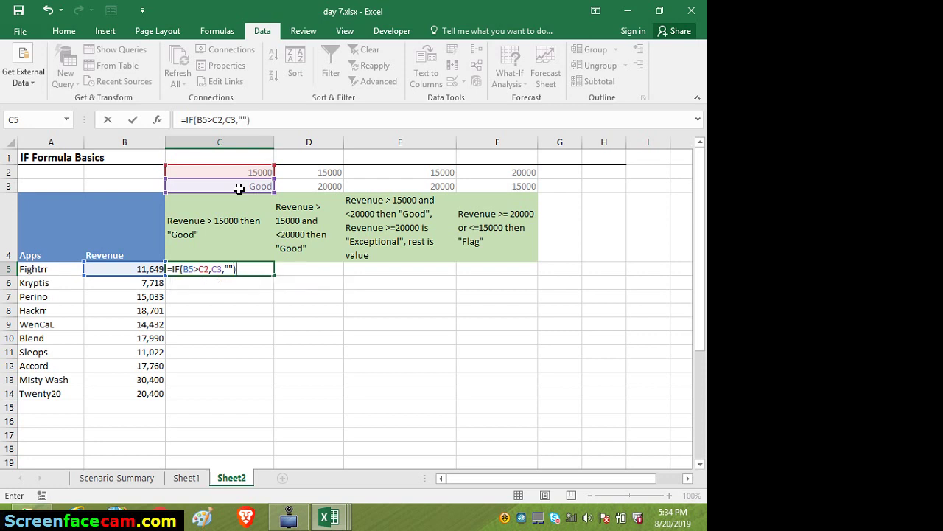
pyautogui.press('Return')
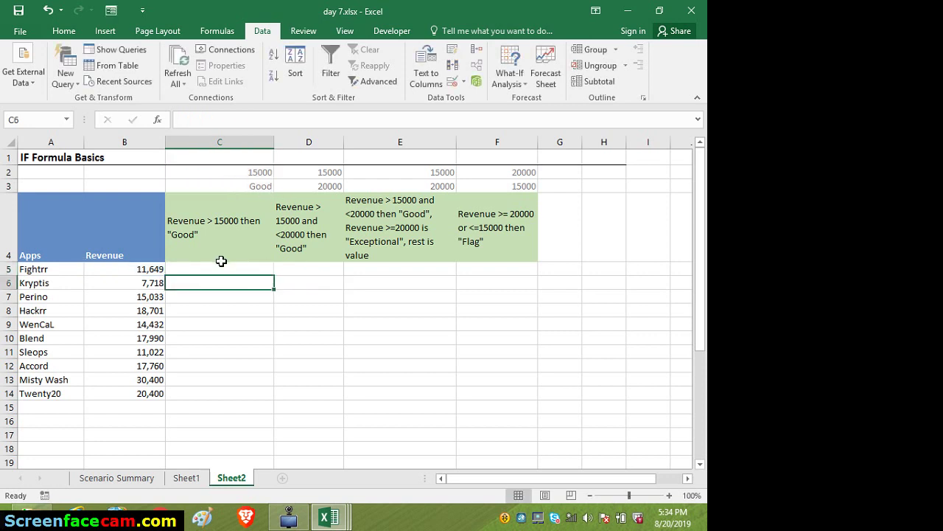
# - Fill the C5 formula down to C14 and inspect the copied formula in C6
pyautogui.click(217, 270)
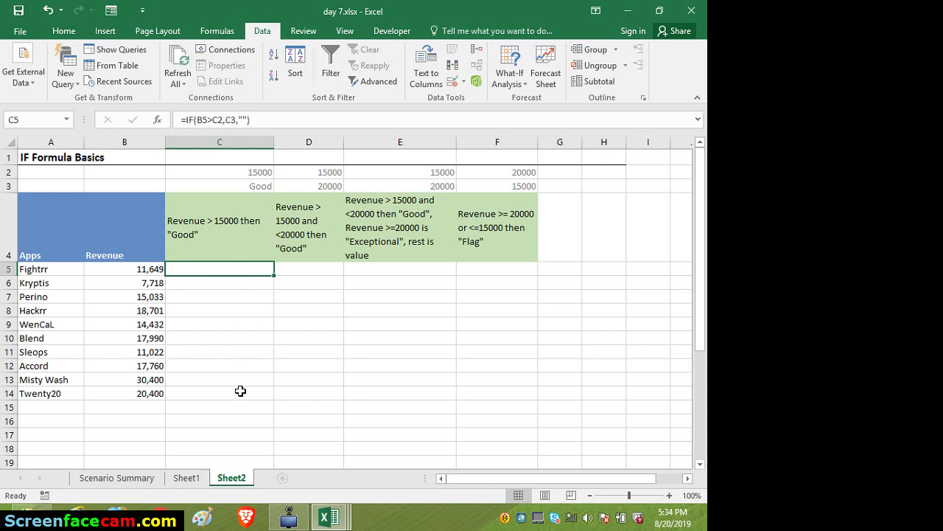
pyautogui.moveTo(274, 274); pyautogui.dragTo(275, 276)
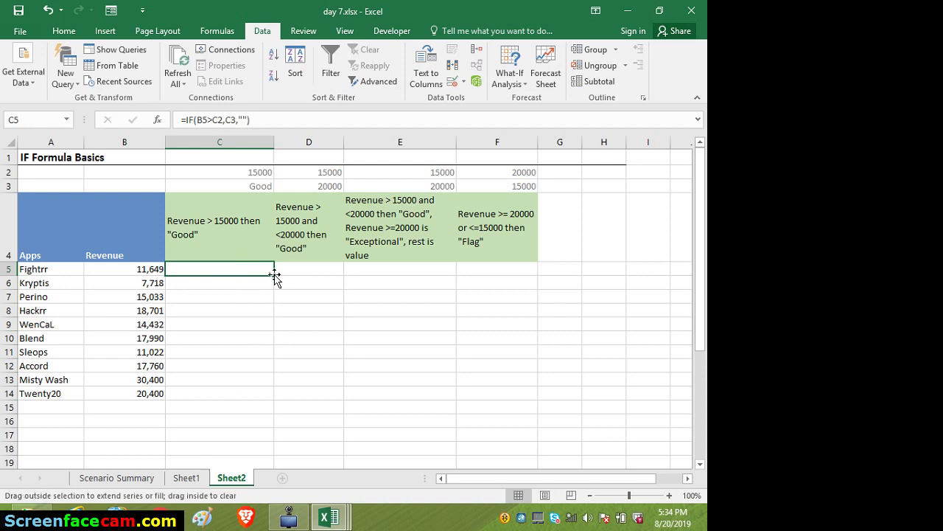
pyautogui.doubleClick(274, 275)
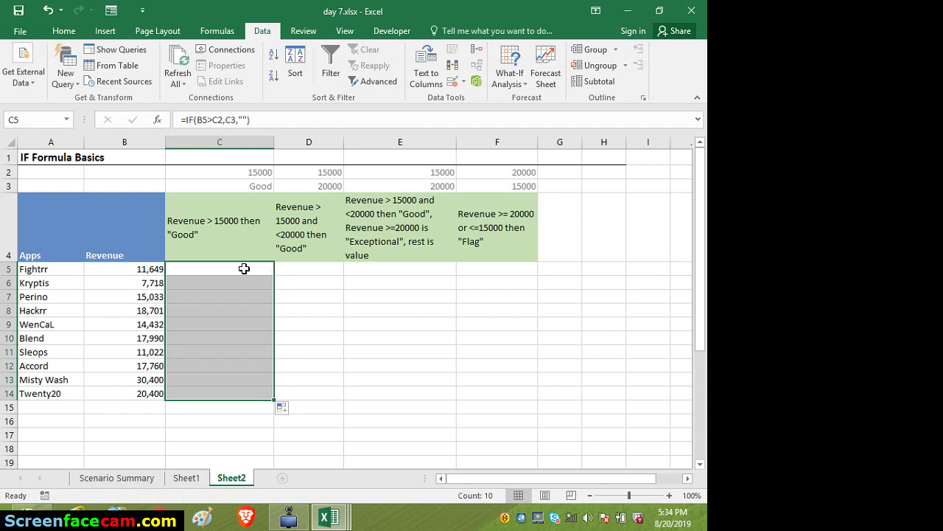
pyautogui.click(244, 269)
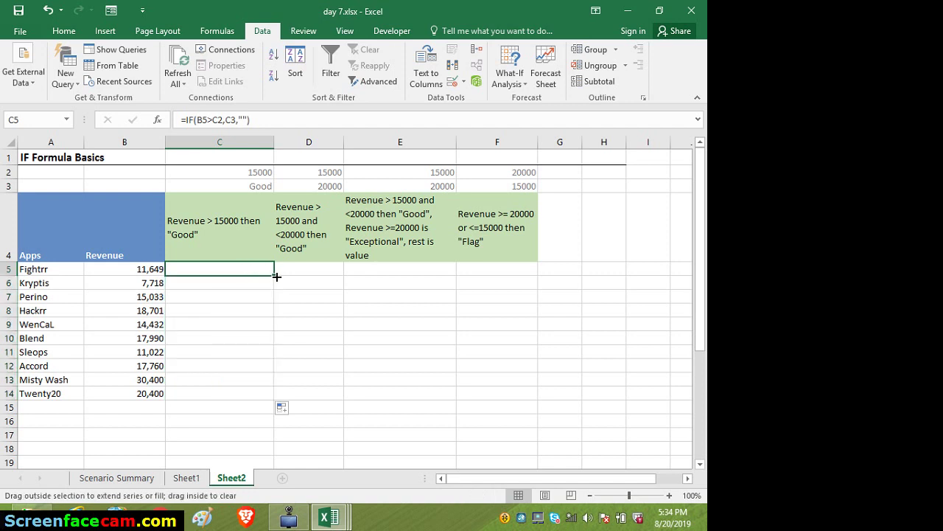
pyautogui.doubleClick(275, 275)
pyautogui.click(224, 277)
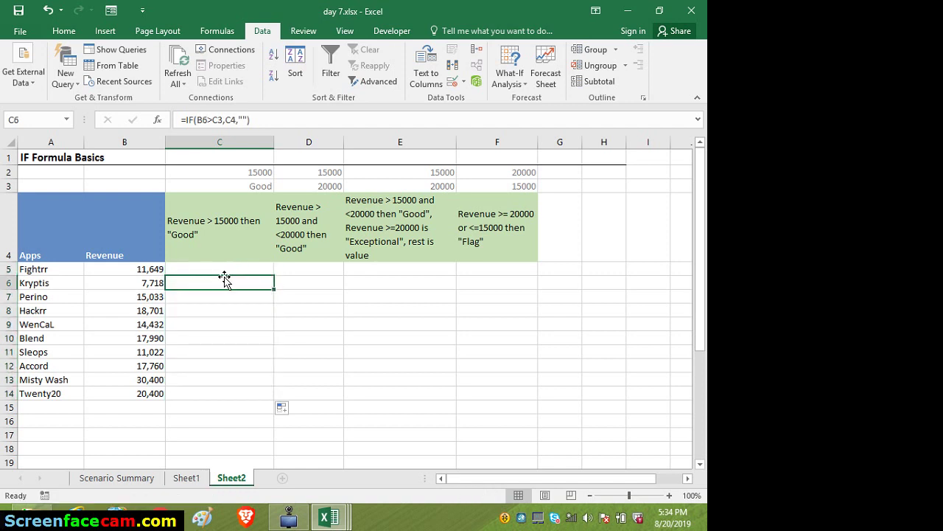
# - Make the C2 and C3 references in C5 absolute so the formula reads =IF(B5>$C$2,$C$3,"")
pyautogui.click(219, 269)
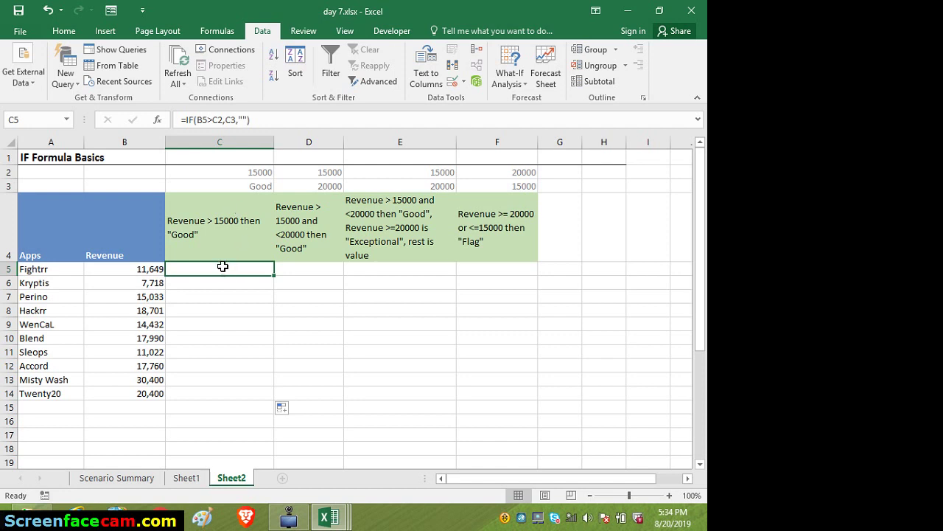
pyautogui.doubleClick(223, 267)
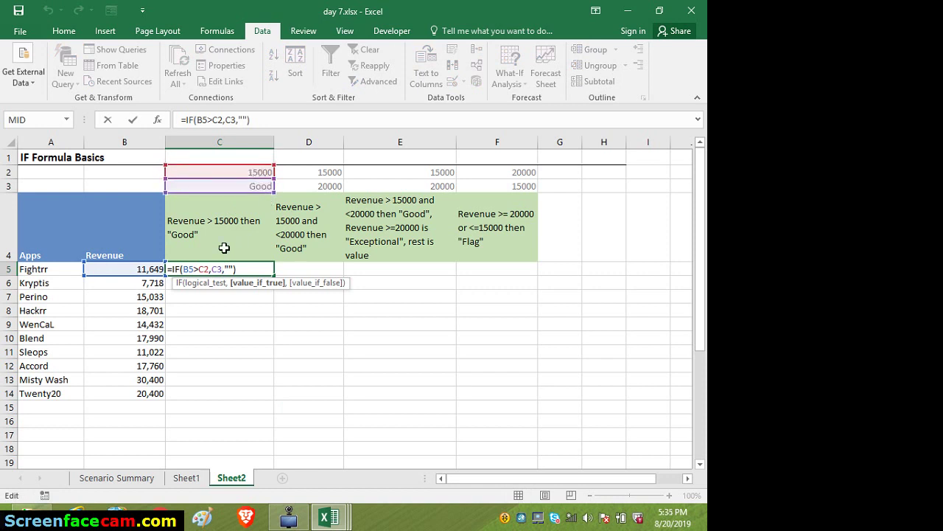
pyautogui.click(205, 269)
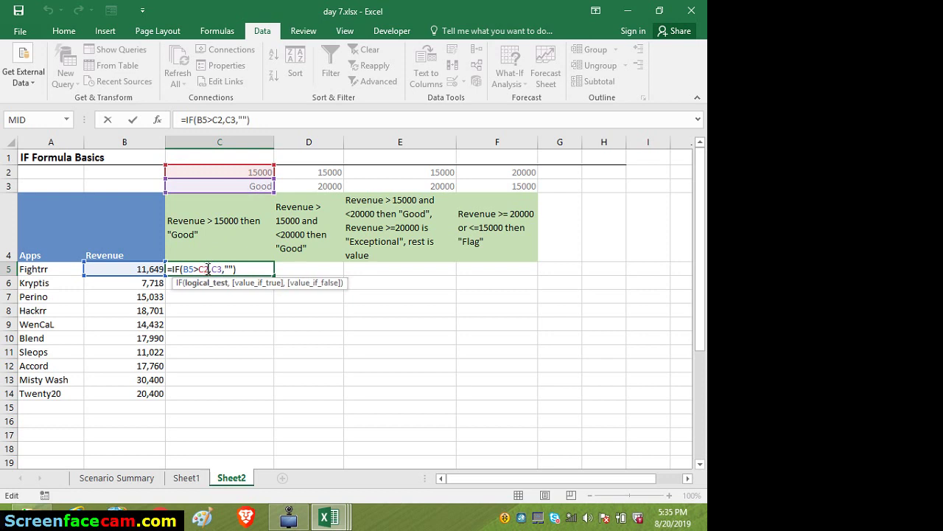
pyautogui.press('F4')
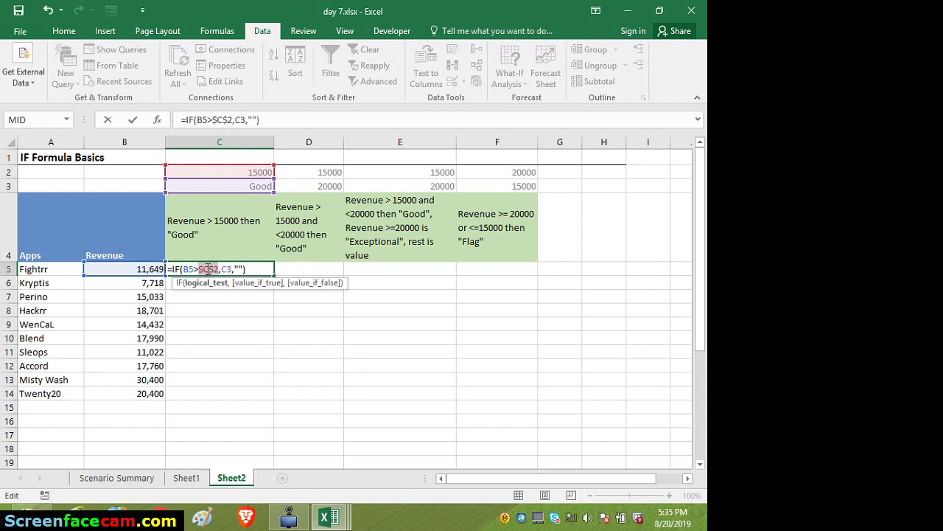
pyautogui.click(233, 269)
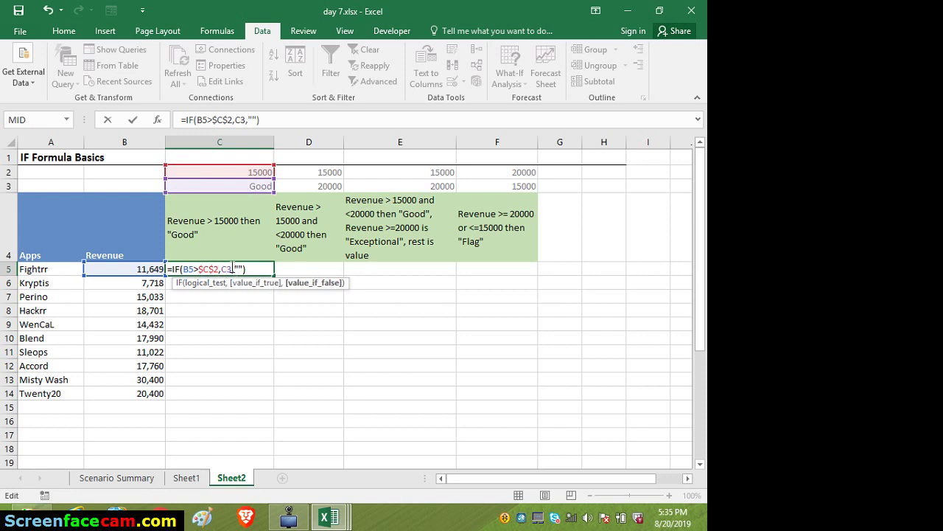
pyautogui.press('Left')
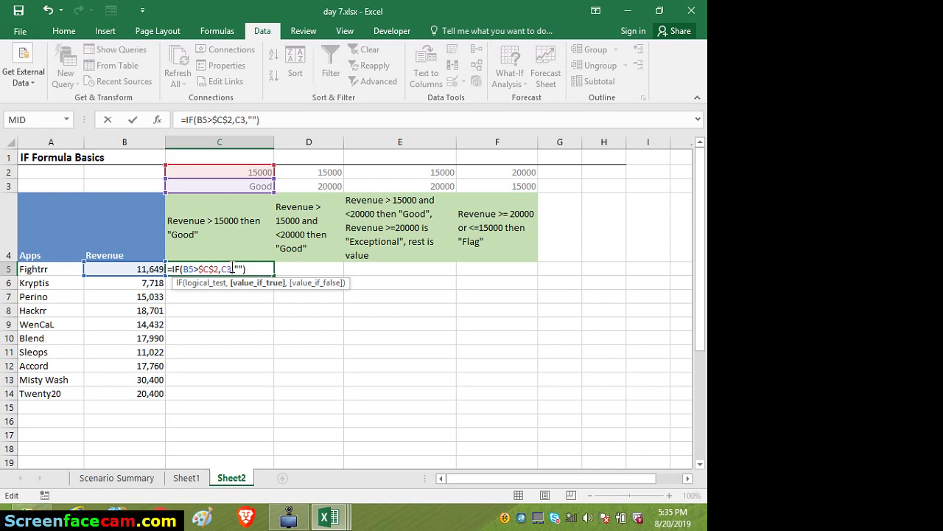
pyautogui.press('F4')
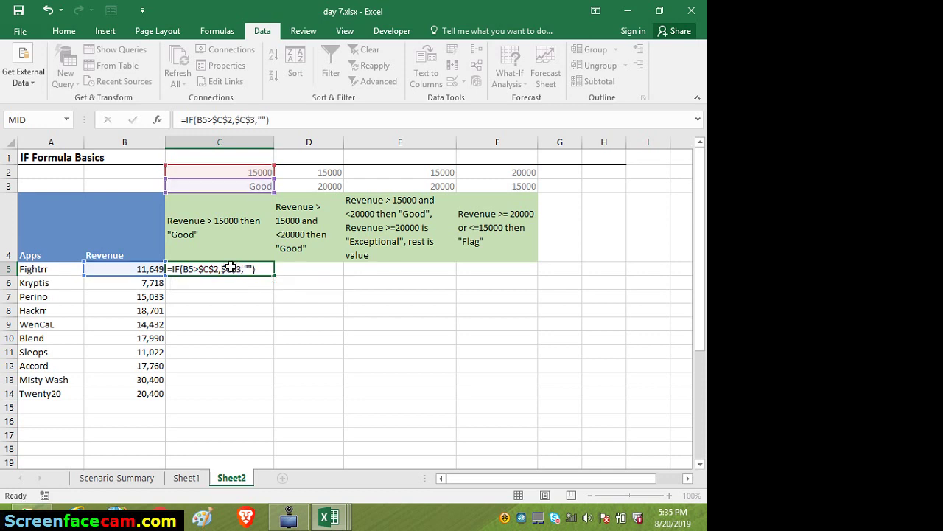
pyautogui.press('Return')
# - Copy the corrected C5 formula down through C14 for all the apps
pyautogui.click(255, 268)
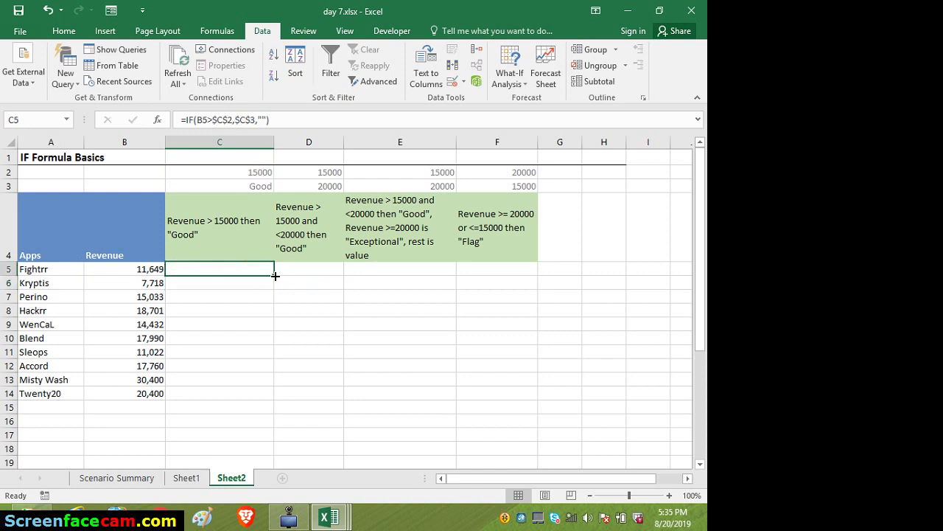
pyautogui.doubleClick(274, 274)
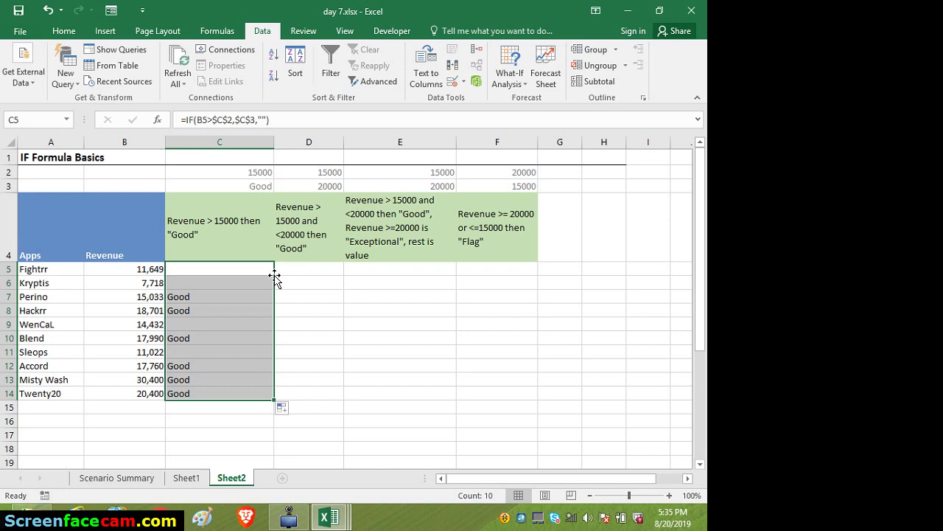
pyautogui.click(236, 273)
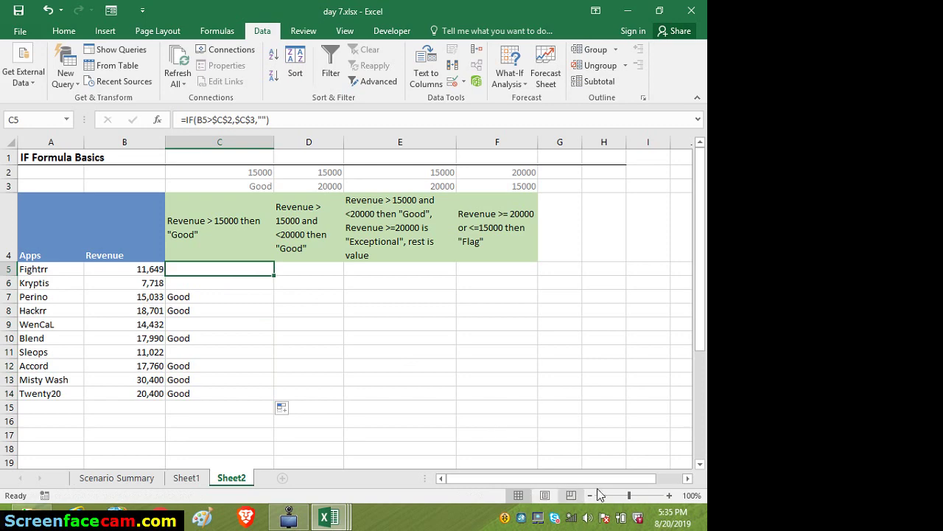
# - Clear the existing IF formula from cell C5 on Sheet2
pyautogui.moveTo(640, 499); pyautogui.dragTo(636, 499)
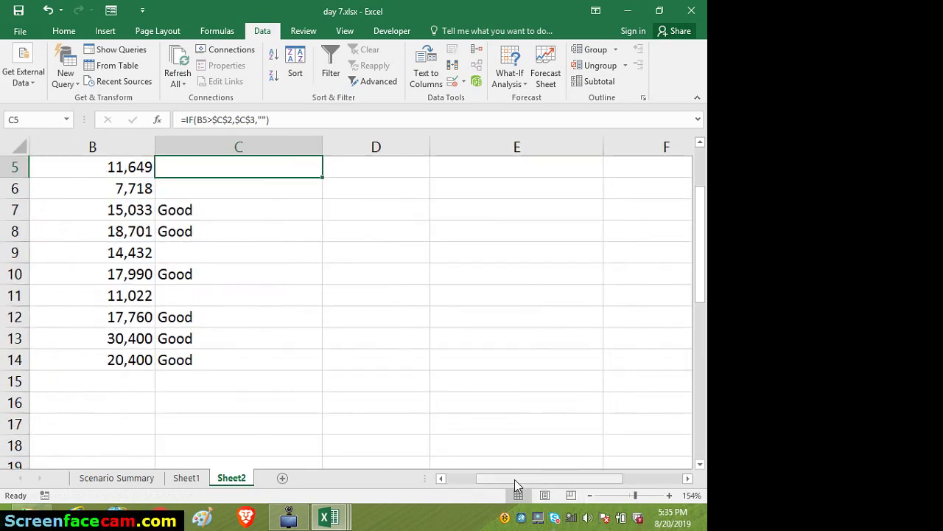
pyautogui.moveTo(514, 479); pyautogui.dragTo(471, 479)
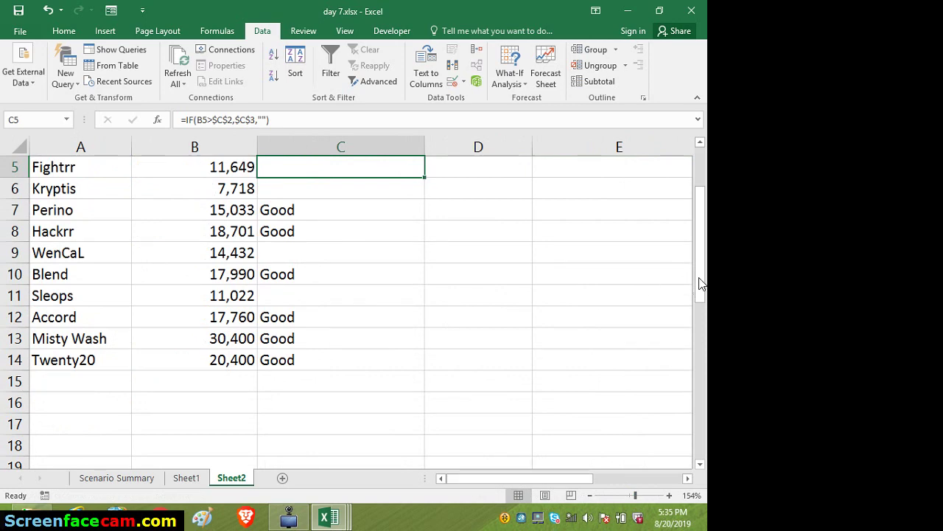
pyautogui.moveTo(704, 284); pyautogui.dragTo(704, 252)
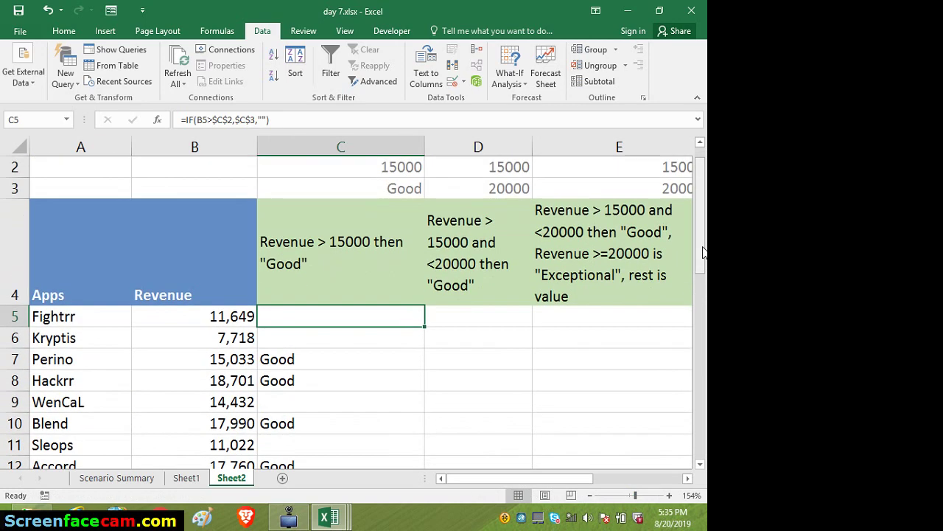
pyautogui.doubleClick(315, 316)
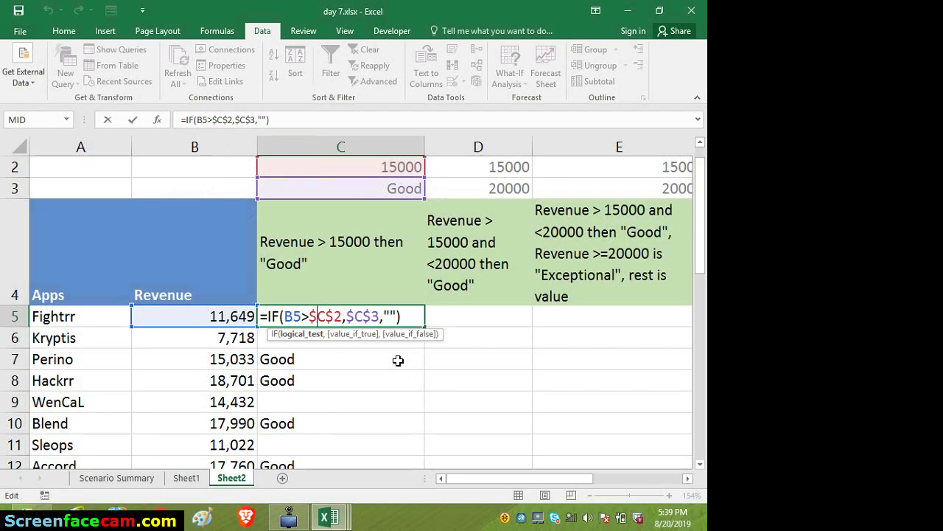
pyautogui.click(405, 312)
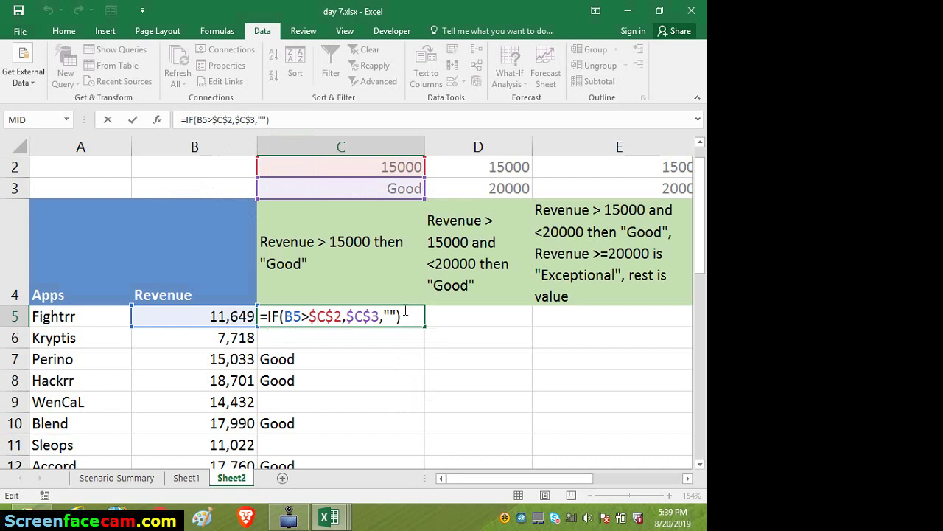
pyautogui.press('BackSpace')
pyautogui.press('BackSpace')
pyautogui.press('BackSpace')
pyautogui.press('BackSpace')
pyautogui.press('BackSpace')
pyautogui.press('BackSpace')
pyautogui.press('BackSpace')
pyautogui.press('BackSpace')
pyautogui.press('BackSpace')
pyautogui.press('BackSpace')
pyautogui.press('BackSpace')
pyautogui.press('BackSpace')
pyautogui.press('BackSpace')
pyautogui.press('BackSpace')
pyautogui.press('BackSpace')
pyautogui.press('BackSpace')
pyautogui.press('BackSpace')
pyautogui.press('BackSpace')
pyautogui.press('BackSpace')
pyautogui.press('BackSpace')
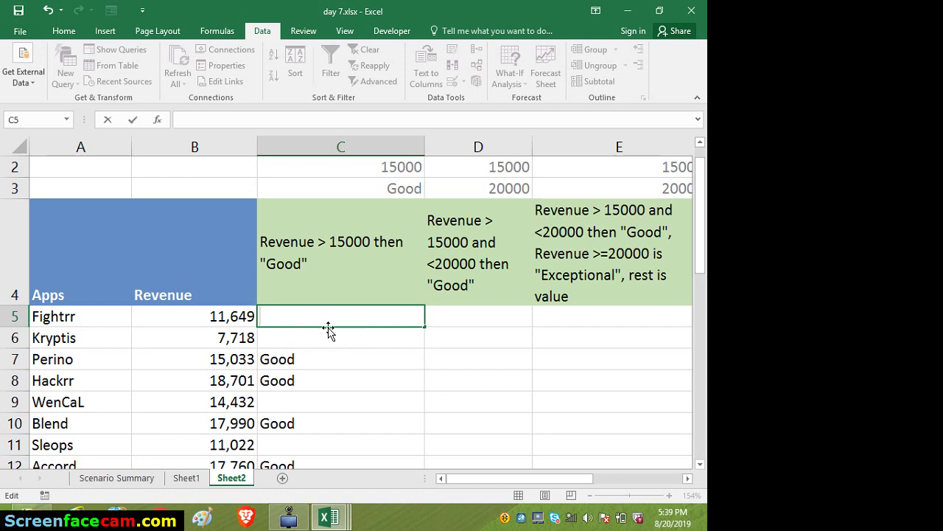
pyautogui.press('Return')
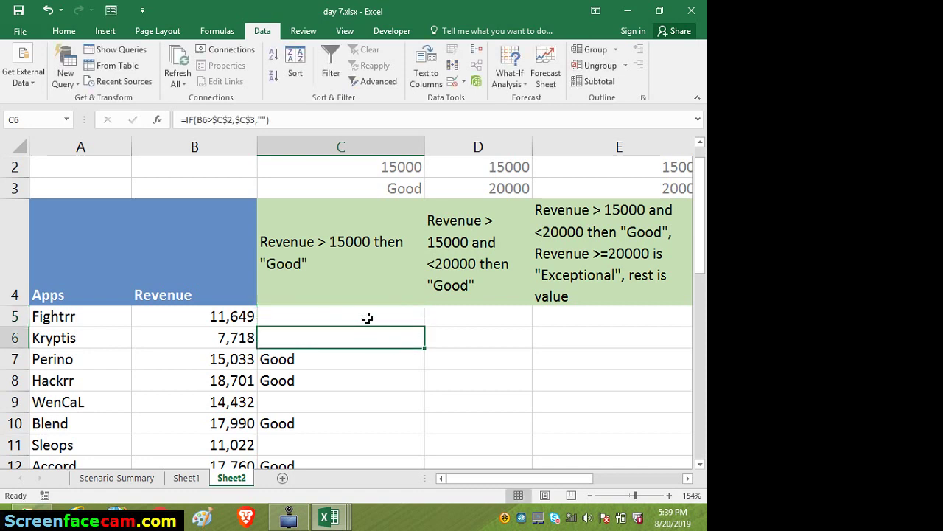
# - Enter the formula =IF(B5>15000,"this is very good","poor") in cell C5
pyautogui.click(367, 318)
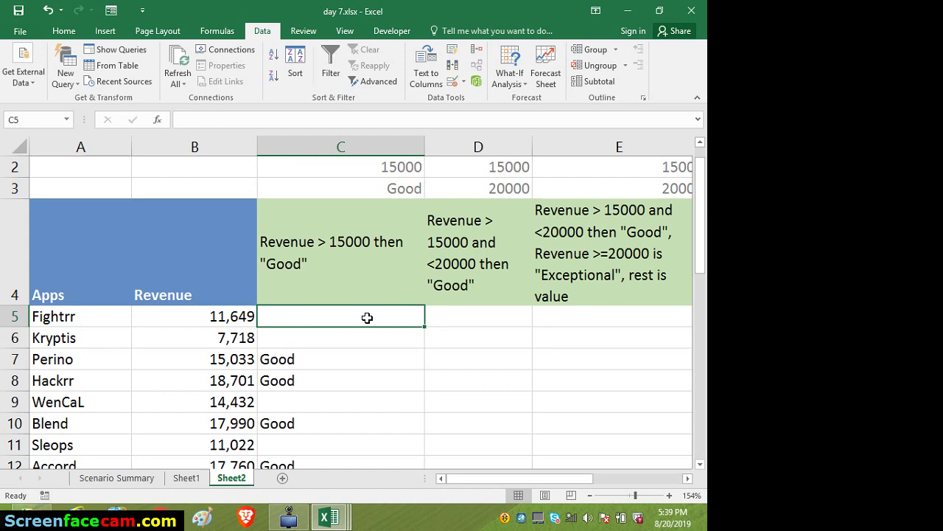
pyautogui.write('=if')
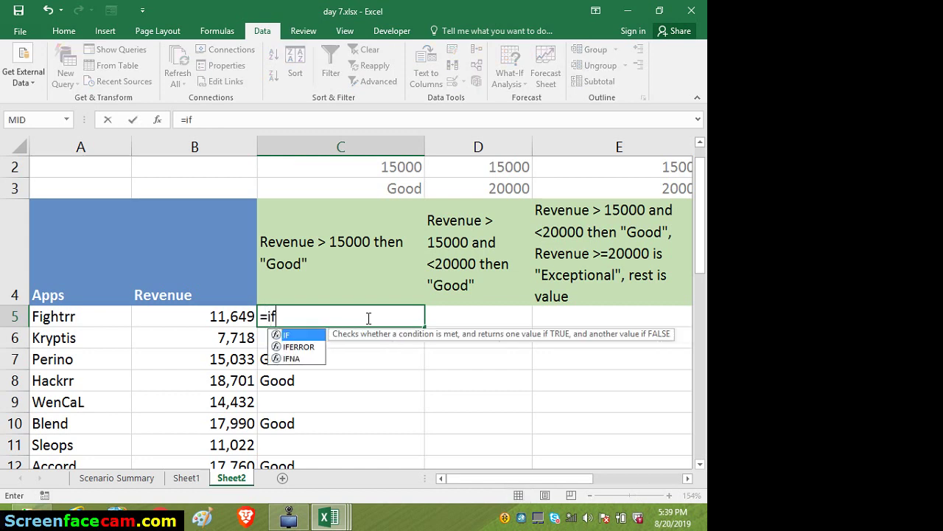
pyautogui.press('Tab')
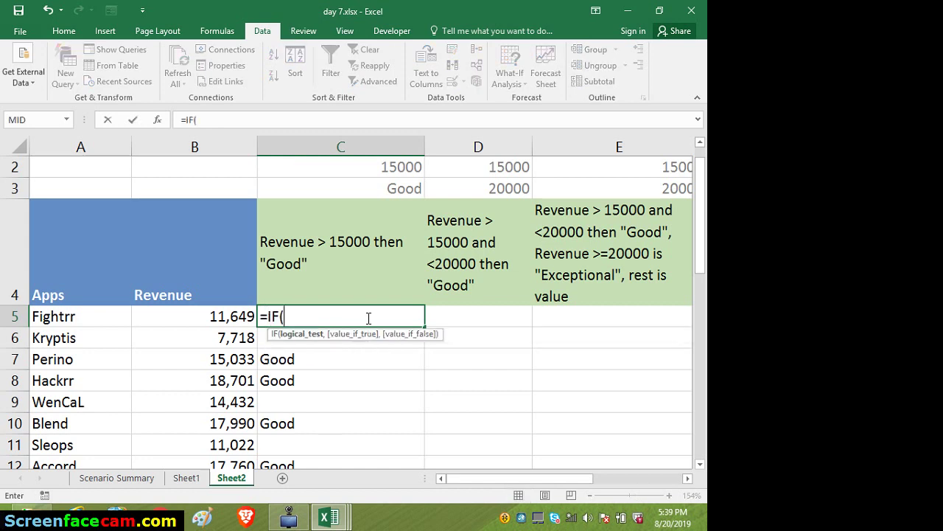
pyautogui.click(221, 317)
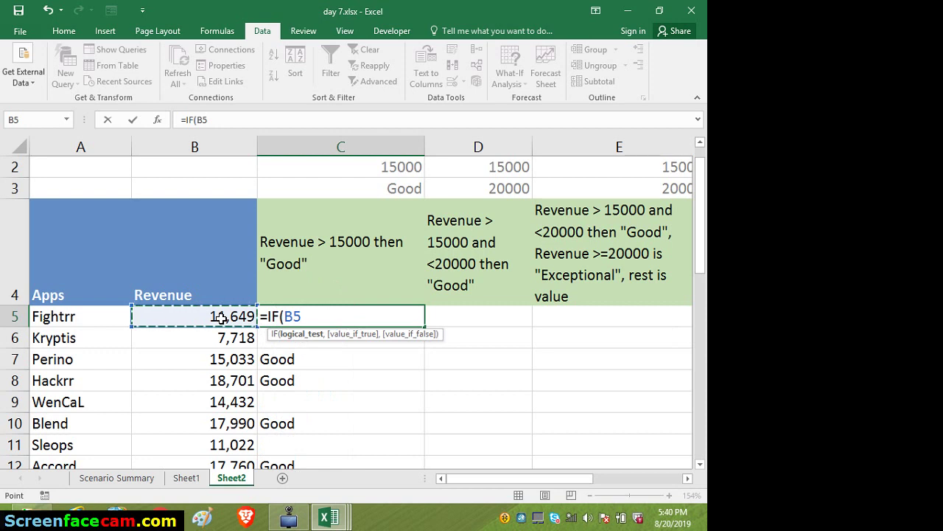
pyautogui.write('>')
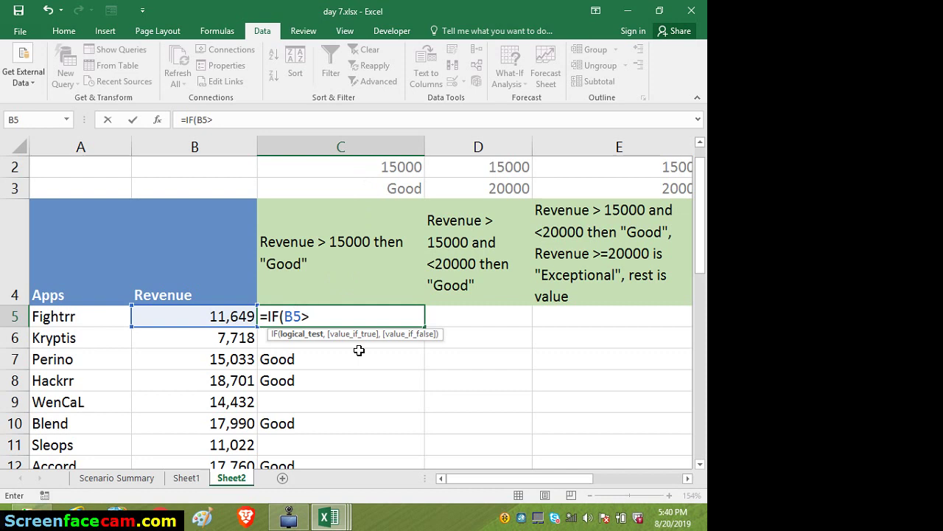
pyautogui.write('15000')
pyautogui.write(',')
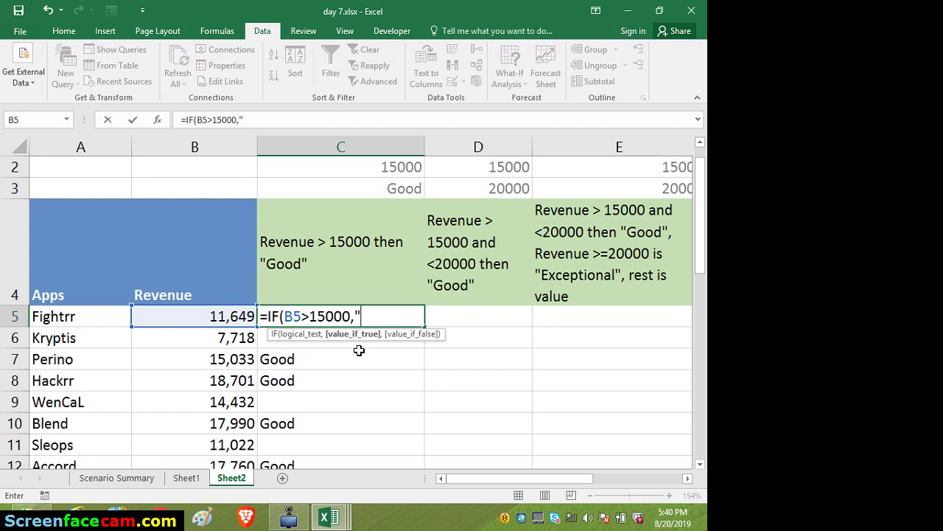
pyautogui.write('this is very food')
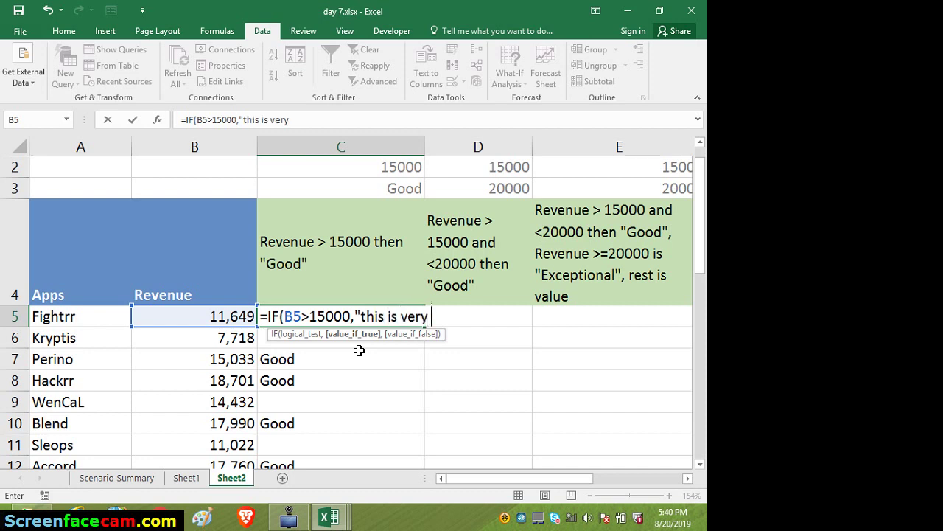
pyautogui.press('BackSpace')
pyautogui.press('BackSpace')
pyautogui.press('BackSpace')
pyautogui.press('BackSpace')
pyautogui.write('d')
pyautogui.press('BackSpace')
pyautogui.write('good')
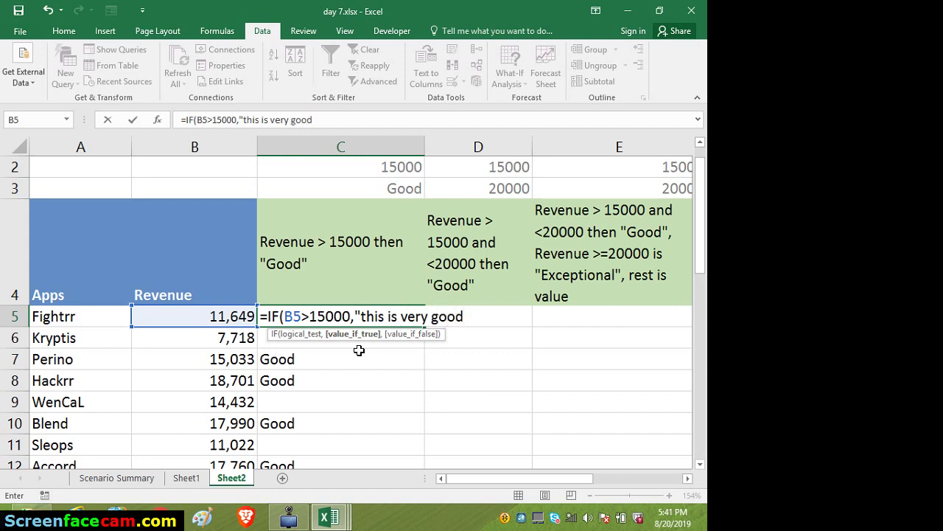
pyautogui.write('",')
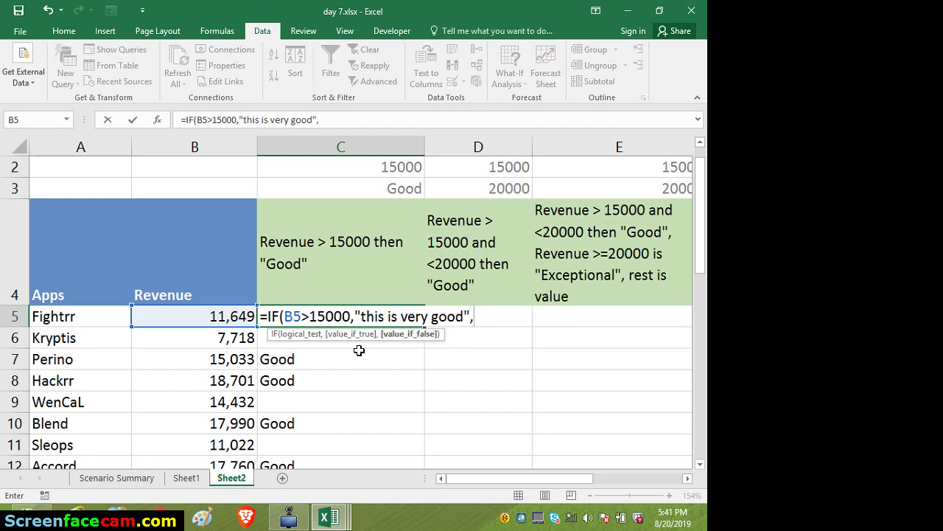
pyautogui.write('P')
pyautogui.press('BackSpace')
pyautogui.write('"poor"')
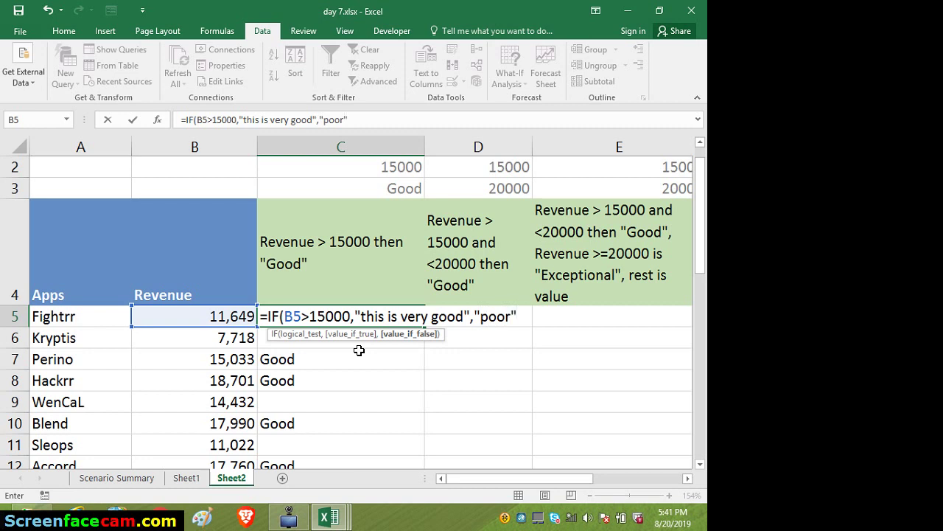
pyautogui.write(')')
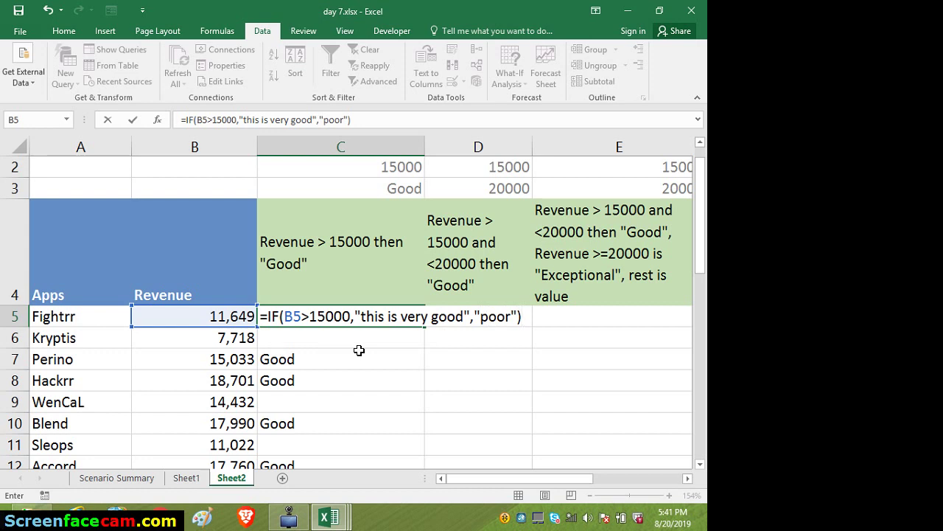
pyautogui.hotkey('ctrl', 'Return')
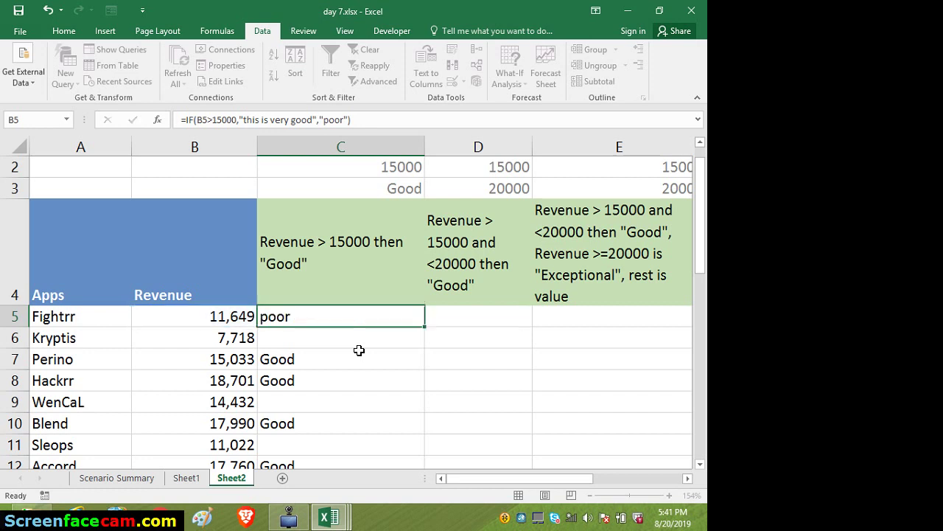
pyautogui.press('Down')
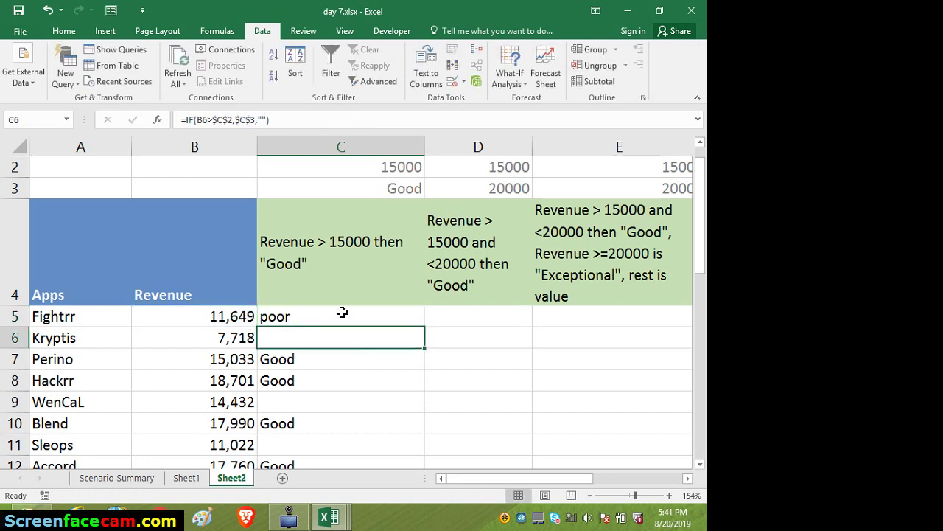
# - Fill the C5 formula down through C14 and review the formula in C5
pyautogui.click(353, 319)
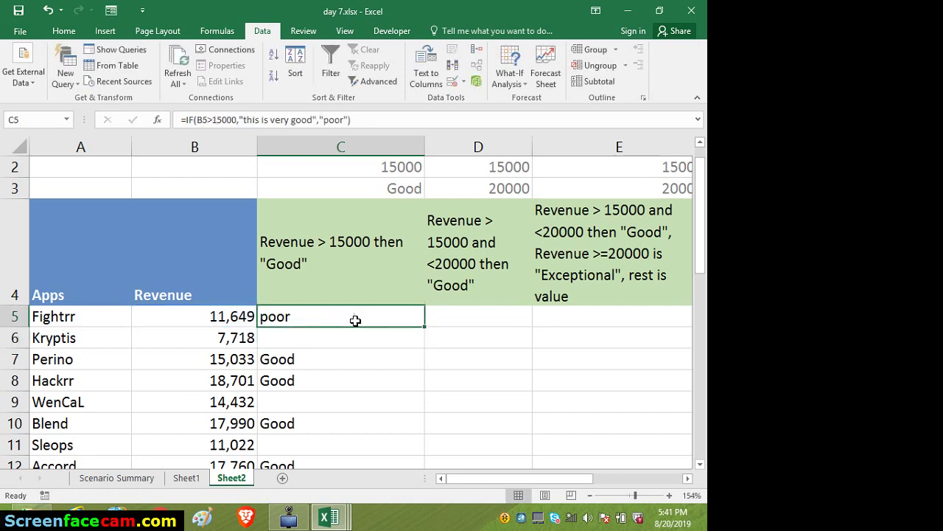
pyautogui.doubleClick(424, 325)
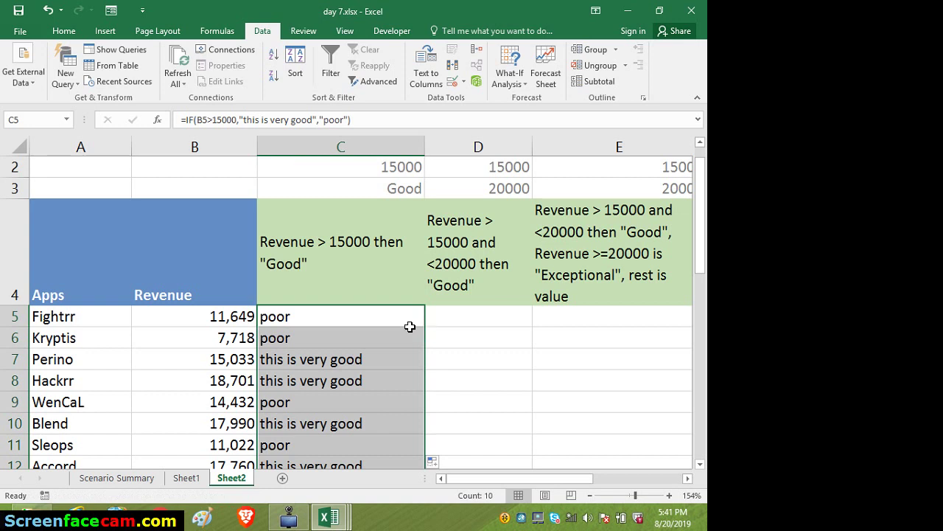
pyautogui.doubleClick(350, 309)
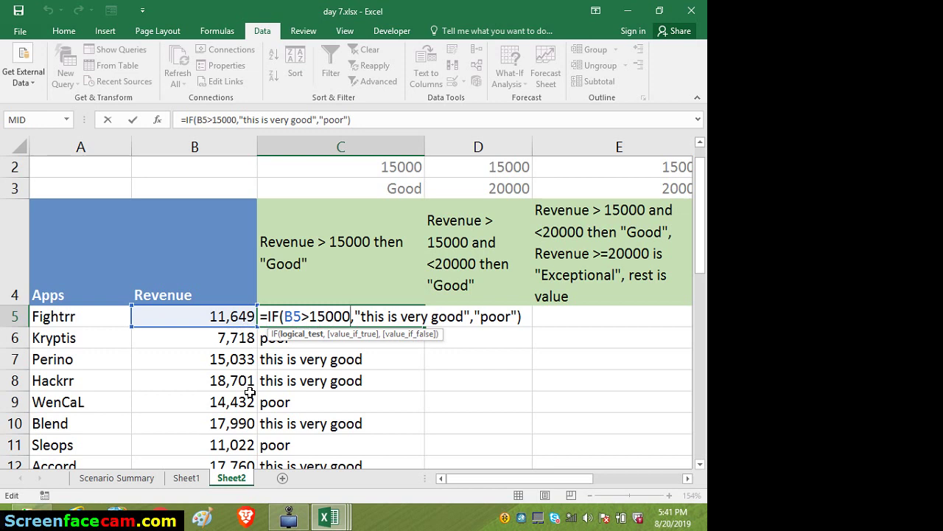
pyautogui.click(414, 362)
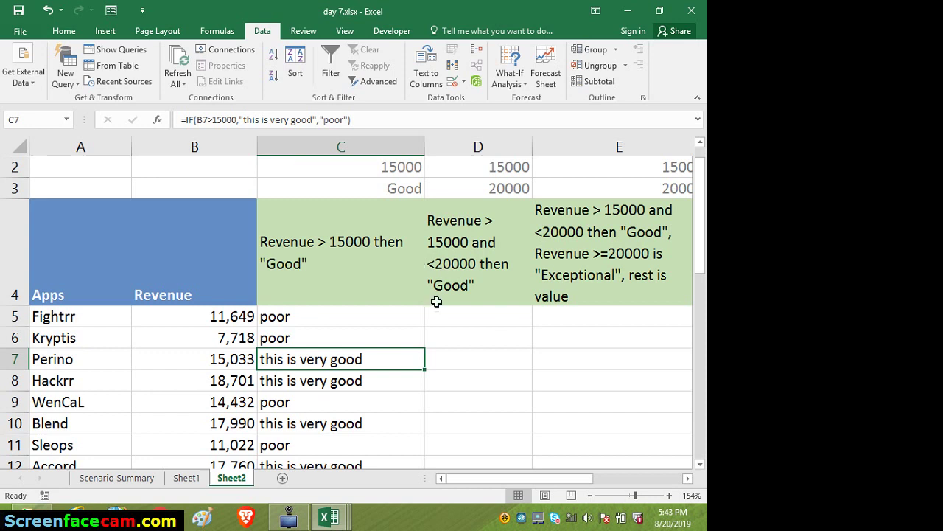
# - Delete the IF formulas from cells C5 through C14
pyautogui.click(341, 329)
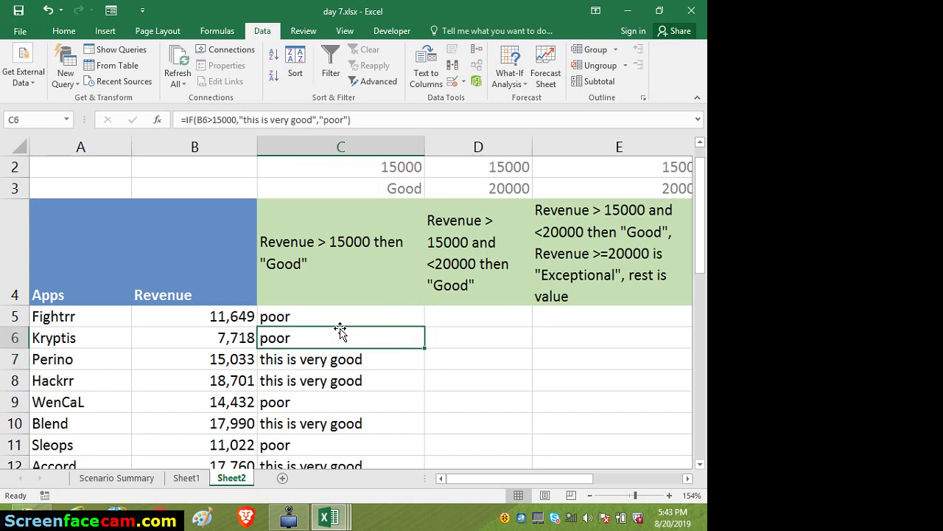
pyautogui.click(326, 324)
pyautogui.moveTo(326, 325); pyautogui.dragTo(332, 358)
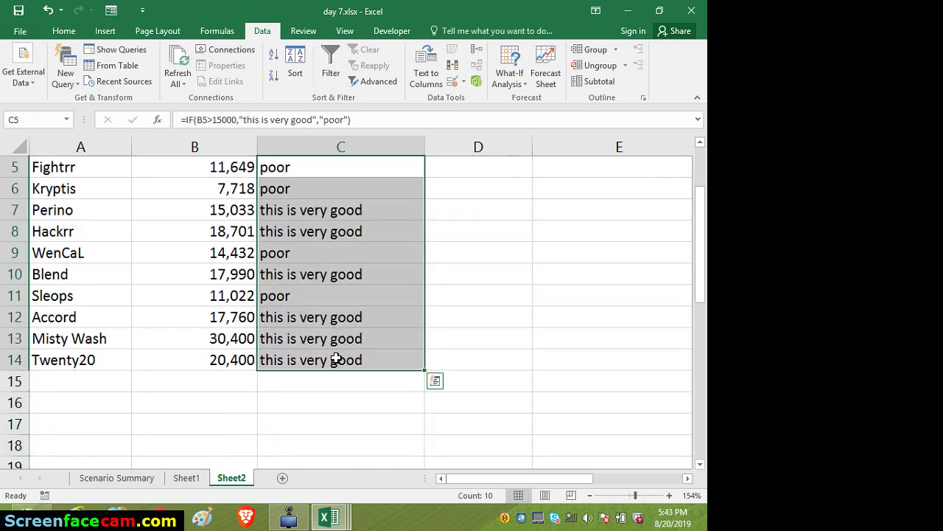
pyautogui.press('Delete')
pyautogui.press('Up')
pyautogui.press('Up')
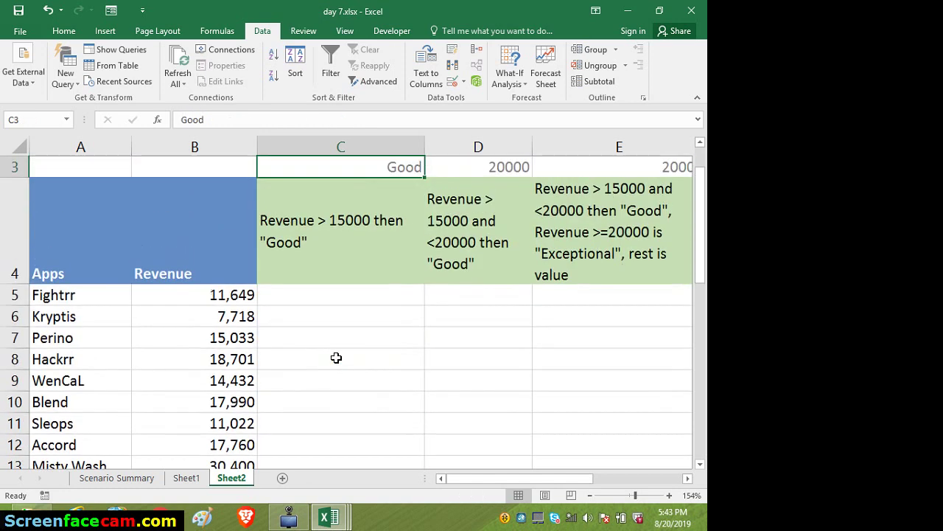
# - Start an IF formula in cell D5 with a nested AND whose first condition is B5>15000
pyautogui.click(458, 302)
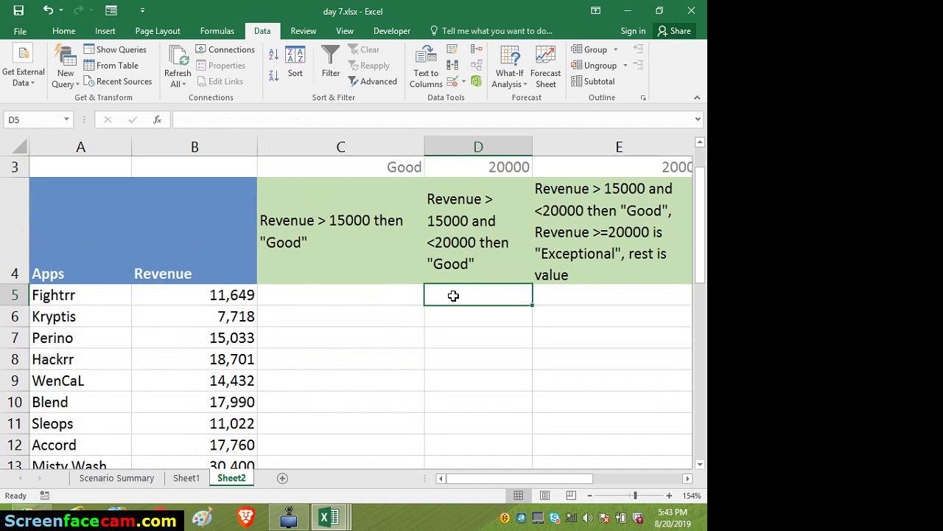
pyautogui.write('=')
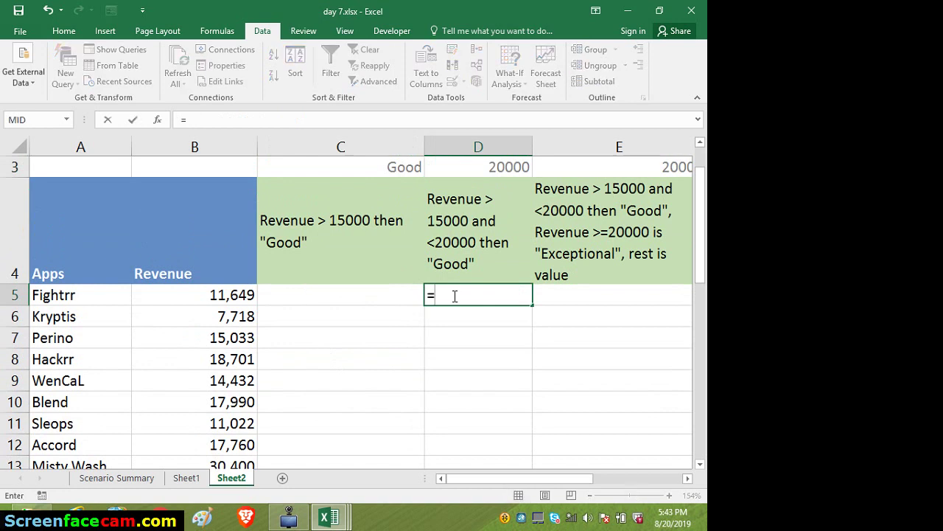
pyautogui.write('if')
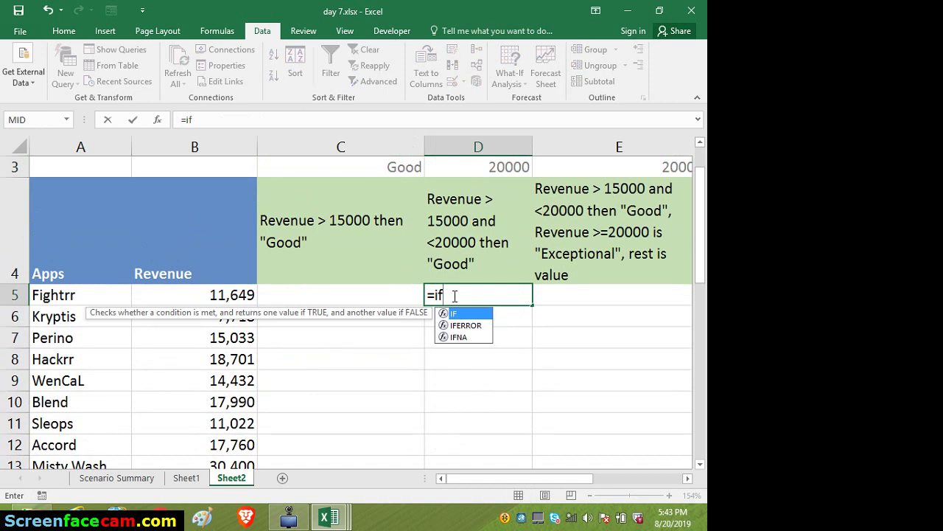
pyautogui.press('Tab')
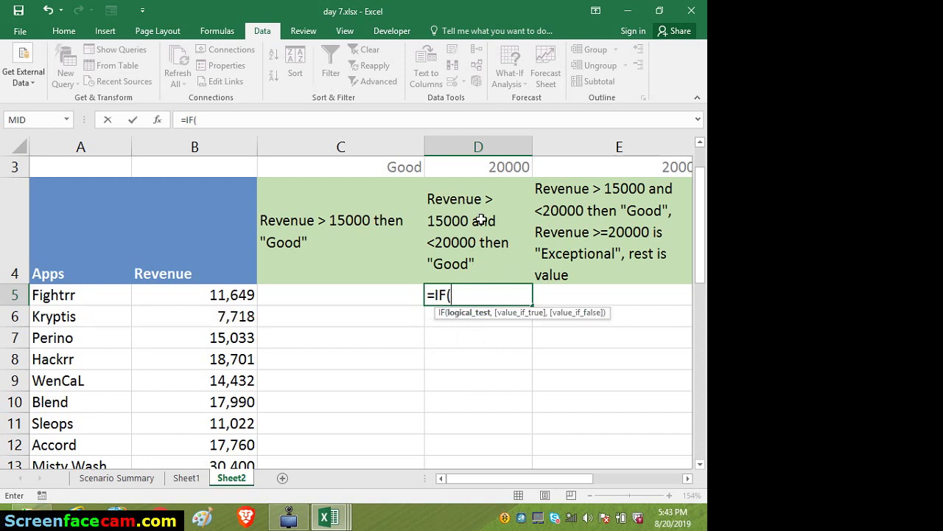
pyautogui.click(238, 301)
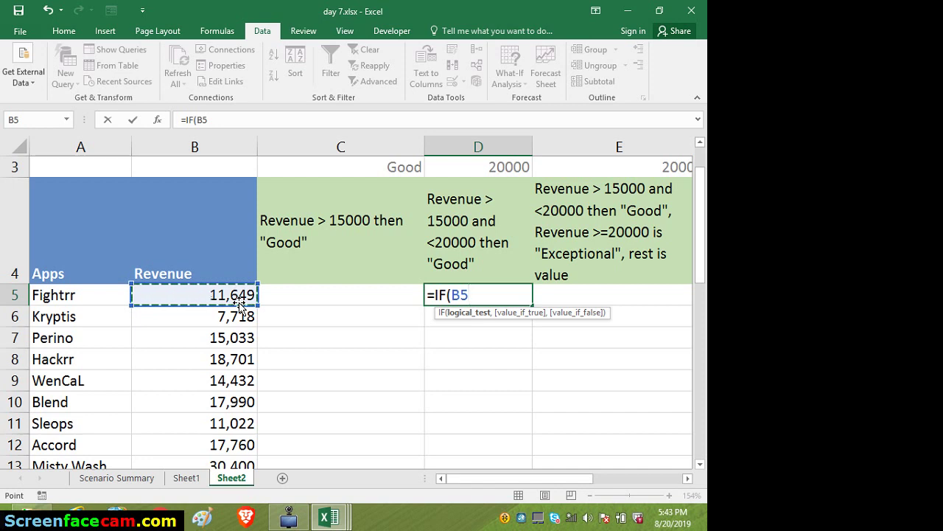
pyautogui.press('BackSpace')
pyautogui.press('BackSpace')
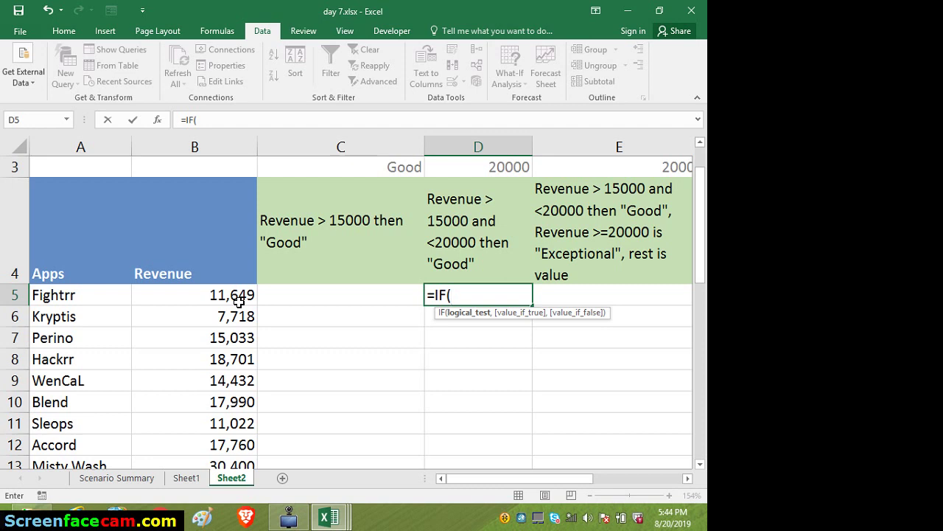
pyautogui.write('and')
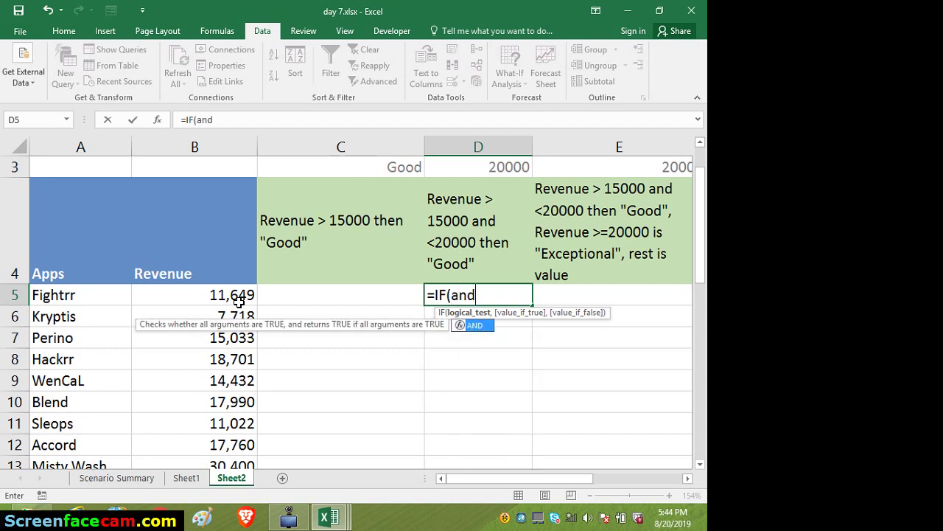
pyautogui.press('Tab')
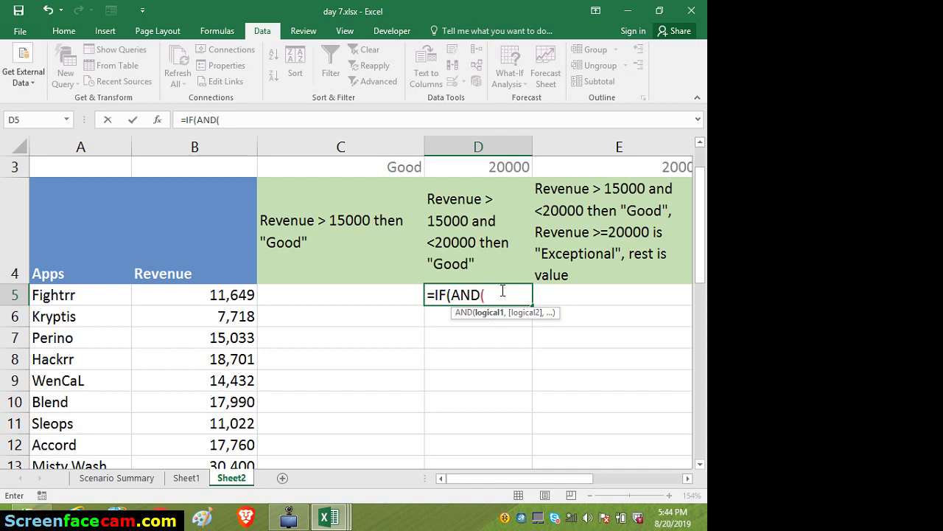
pyautogui.click(237, 295)
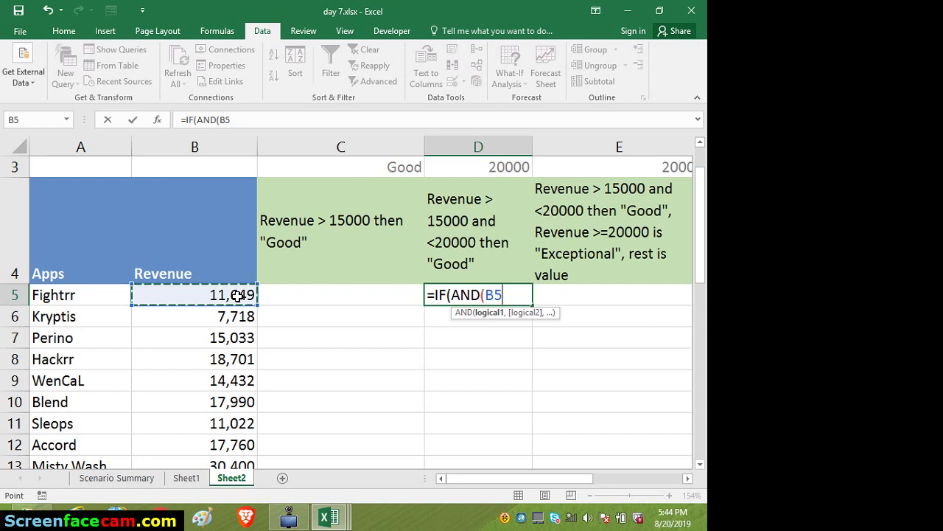
pyautogui.write('>')
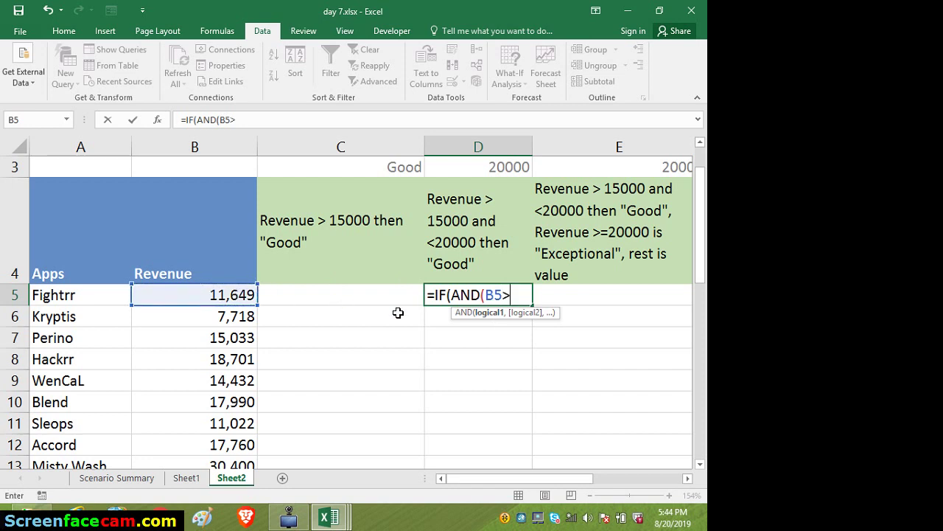
pyautogui.write('15000')
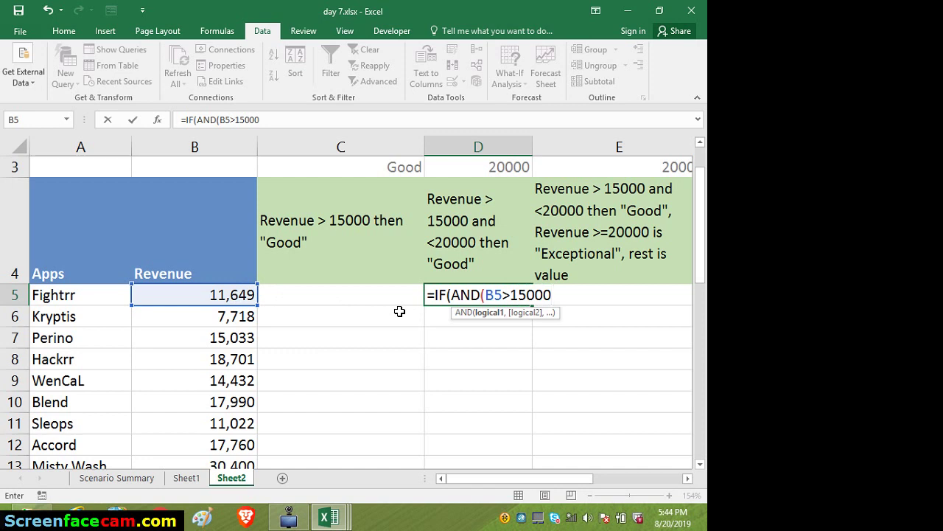
# - Add B5<20000 as the second AND condition in the D5 formula and close the AND function
pyautogui.write(',')
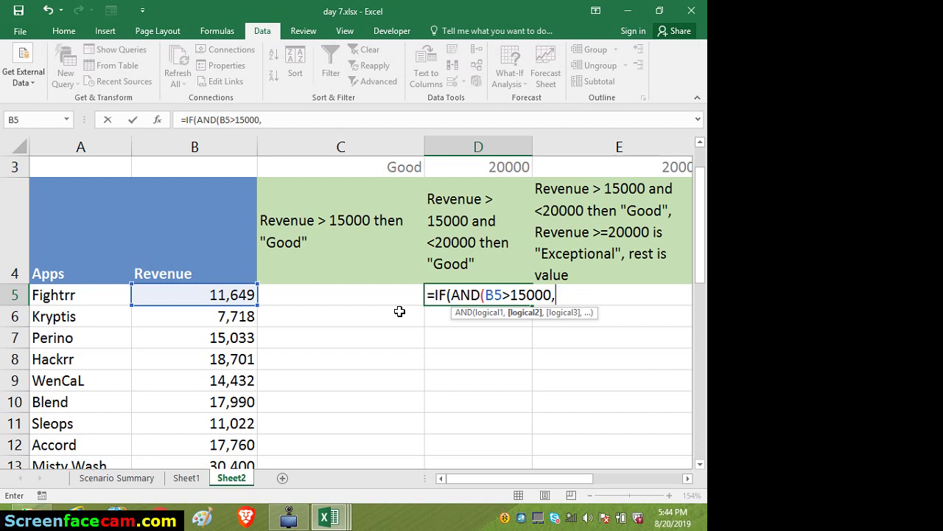
pyautogui.click(232, 297)
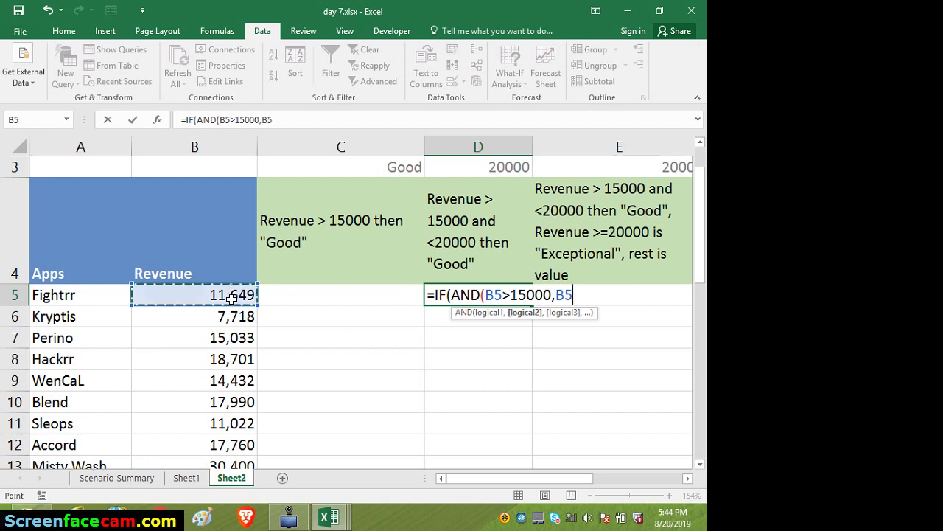
pyautogui.write(',')
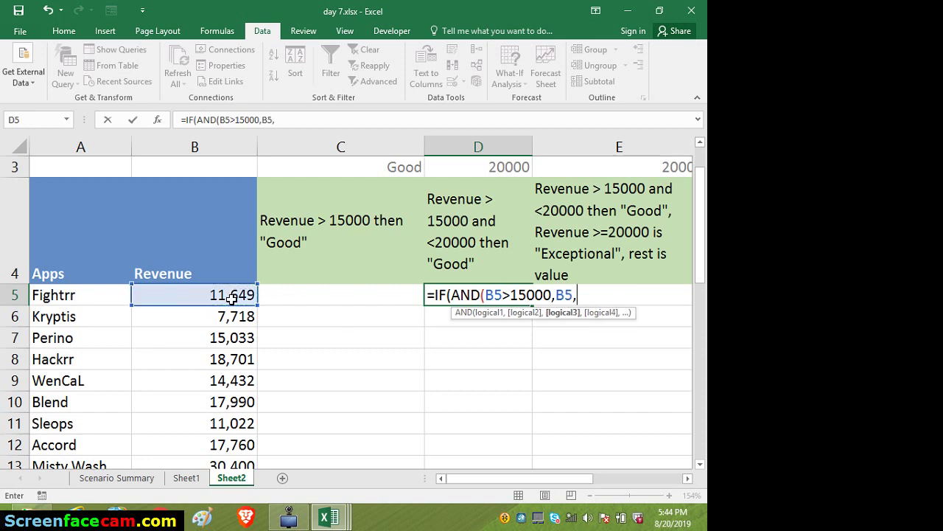
pyautogui.press('BackSpace')
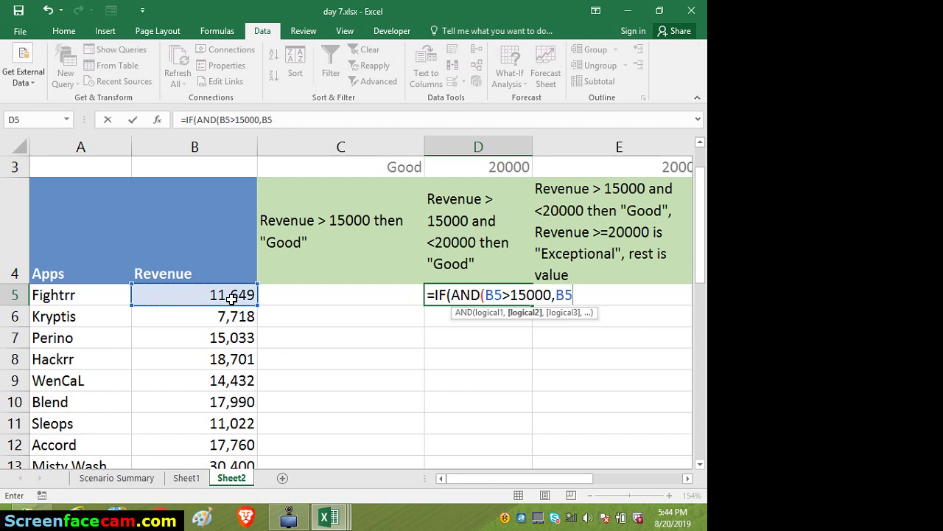
pyautogui.write('<')
pyautogui.press('BackSpace')
pyautogui.write('<200')
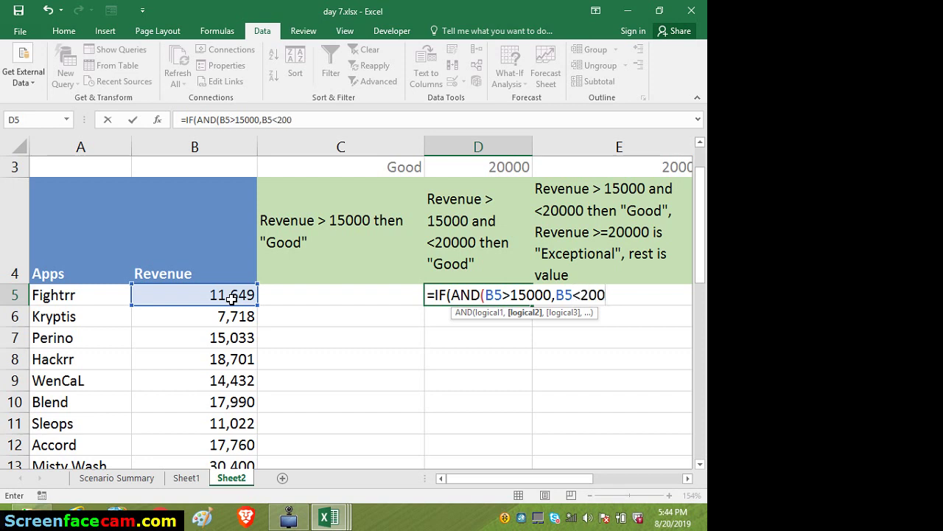
pyautogui.write('00)')
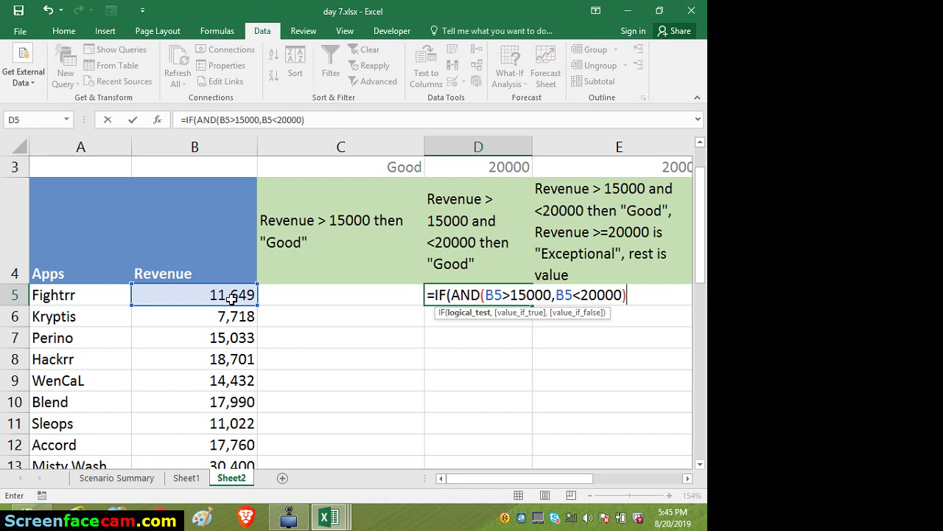
# - Complete the D5 formula with "Good" as the true result and an empty string "" as the false result
pyautogui.write(',')
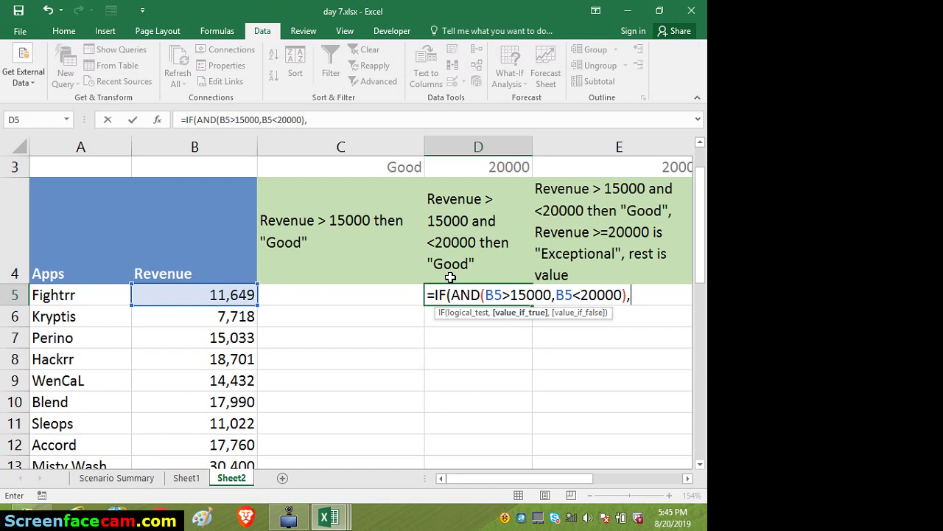
pyautogui.write('"Good",')
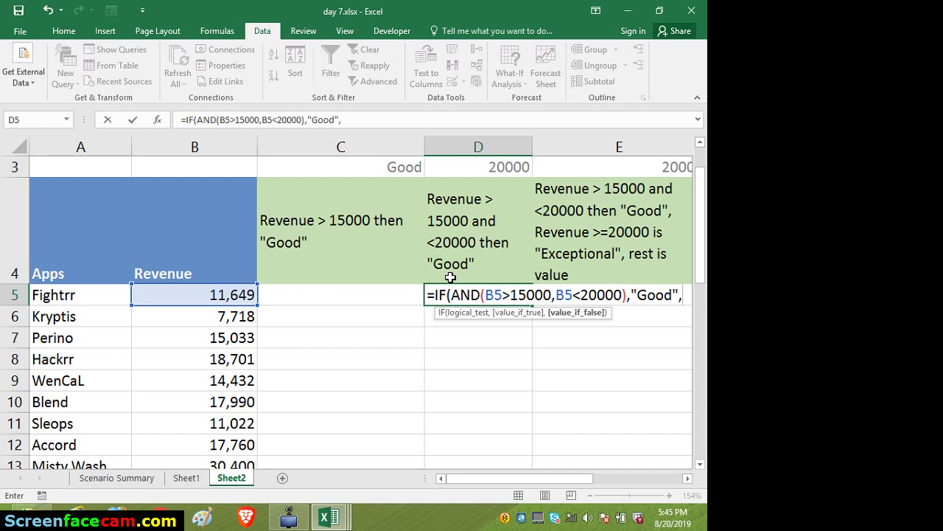
pyautogui.write('""')
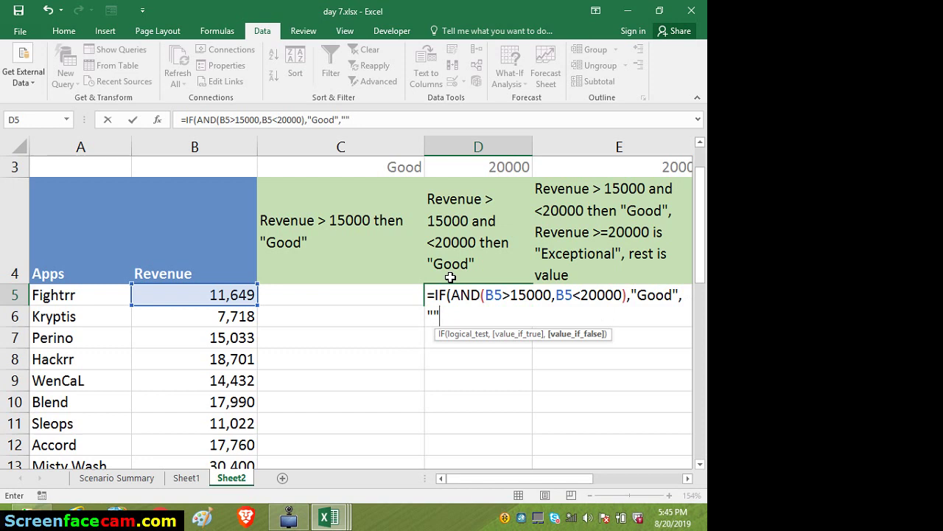
pyautogui.write(')')
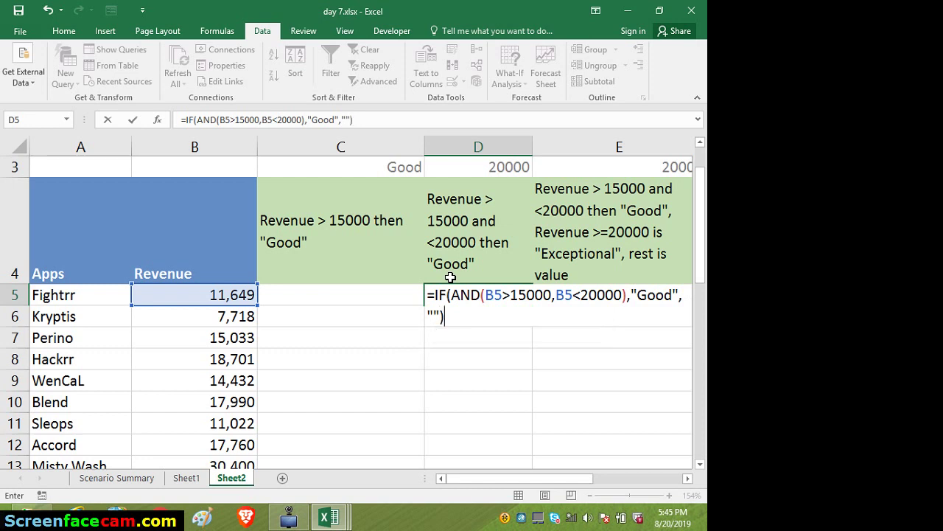
pyautogui.hotkey('ctrl', 'Return')
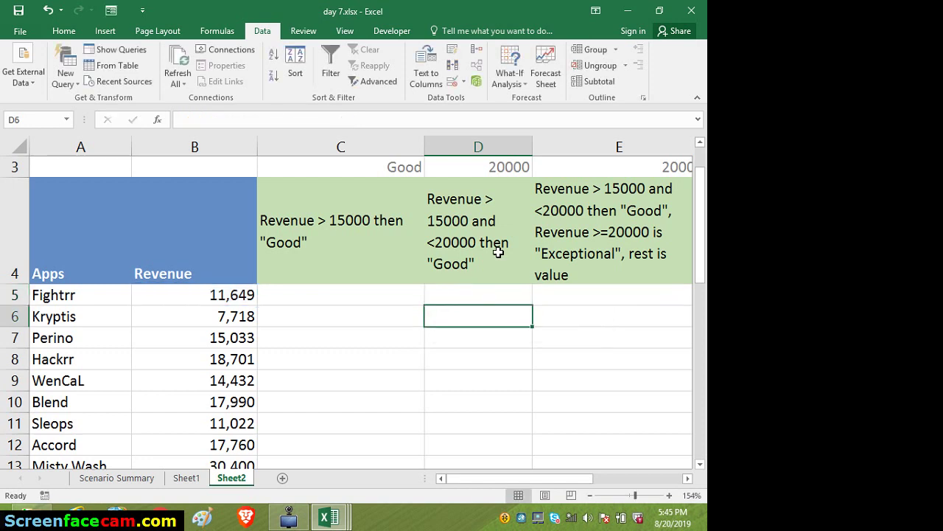
# - Fill the D5 formula down through D14 and review the results
pyautogui.click(490, 292)
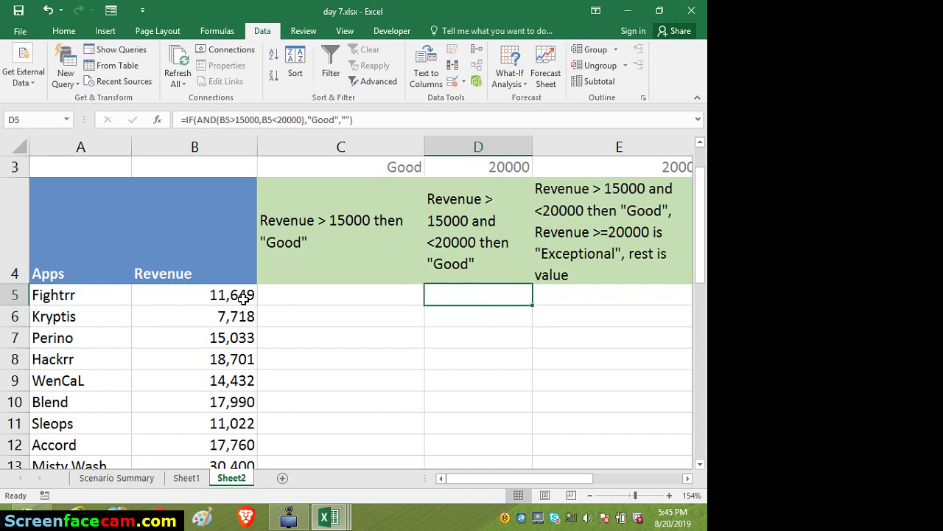
pyautogui.doubleClick(535, 306)
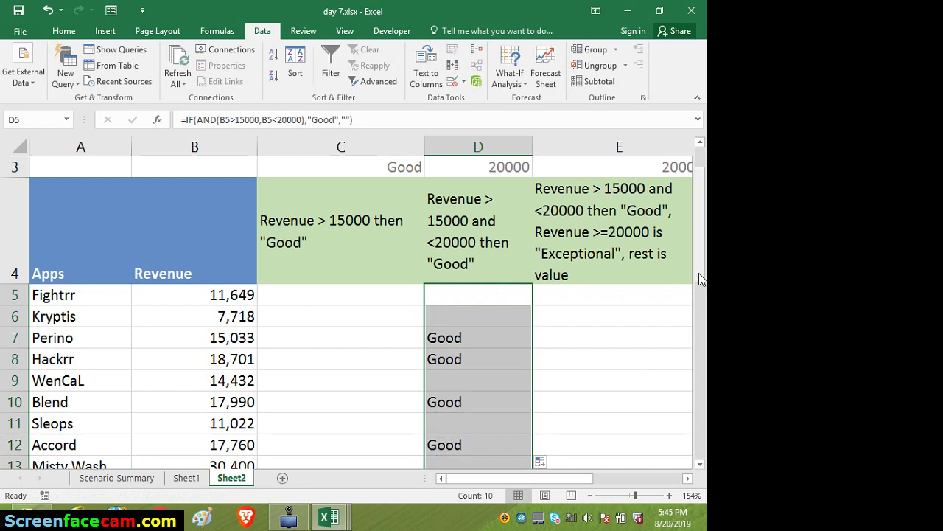
pyautogui.moveTo(699, 273); pyautogui.dragTo(701, 288)
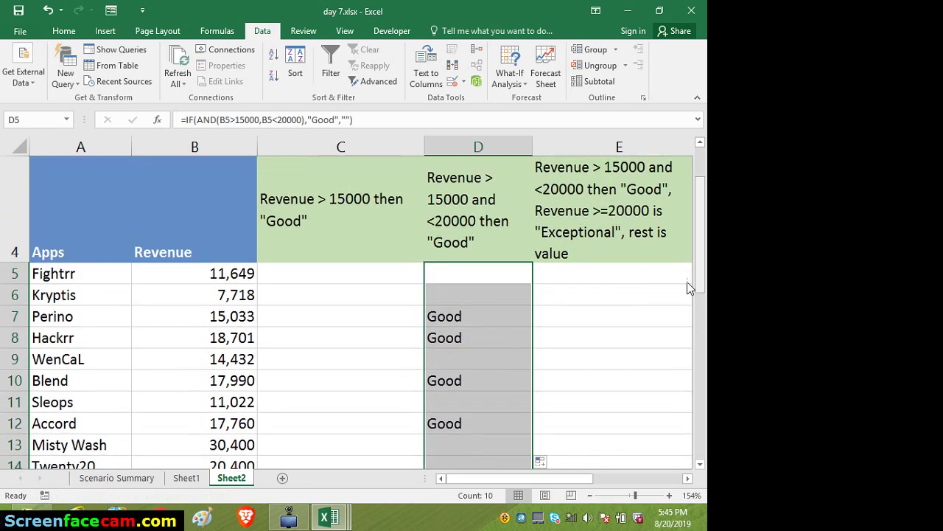
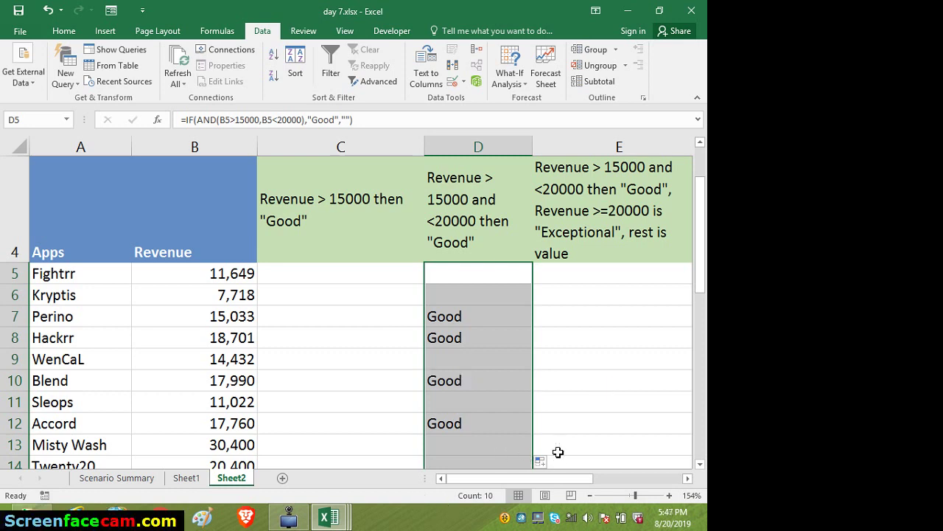
# - Start an IF formula in cell E5 with a nested AND whose first condition is B5>15000
pyautogui.moveTo(523, 476); pyautogui.dragTo(562, 474)
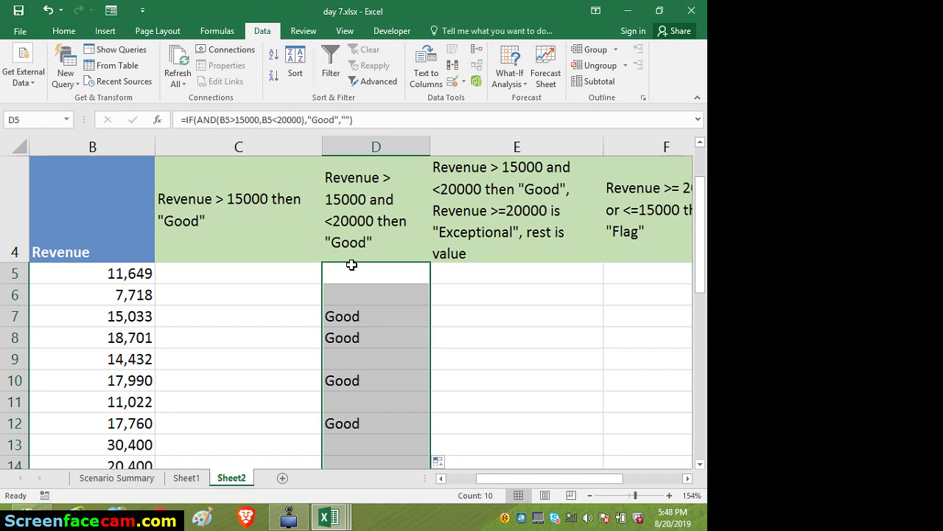
pyautogui.click(448, 269)
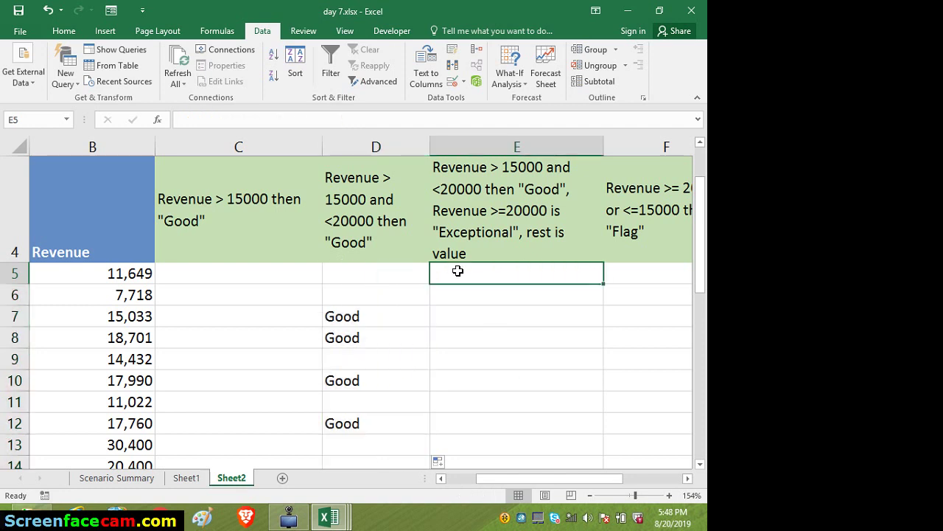
pyautogui.write('=')
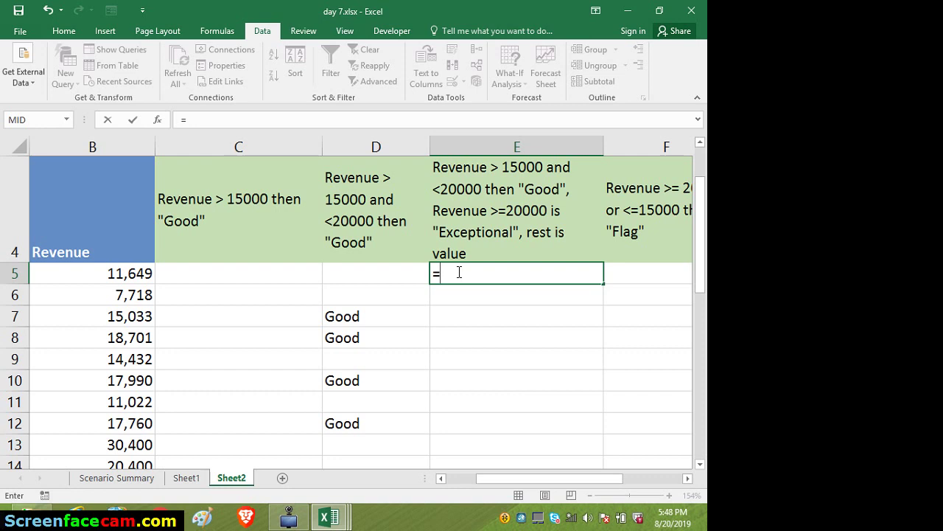
pyautogui.write('if')
pyautogui.press('Tab')
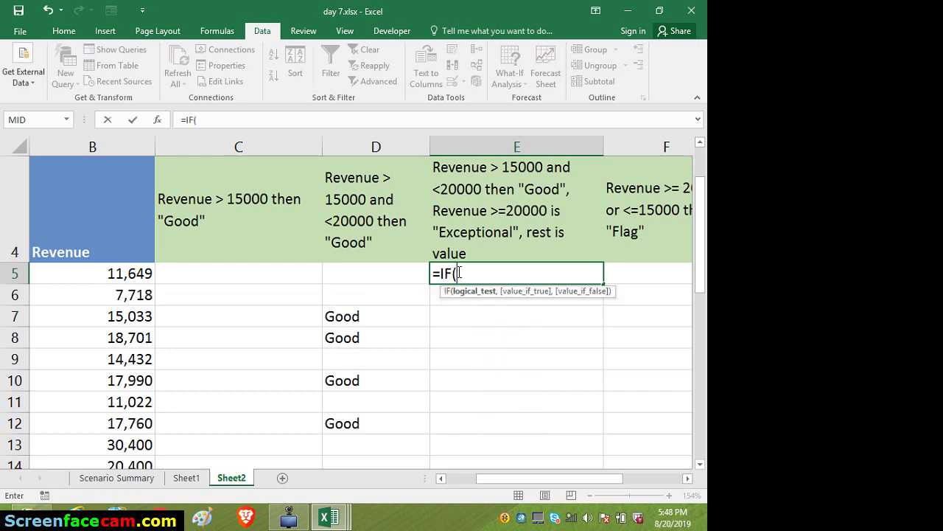
pyautogui.write('and')
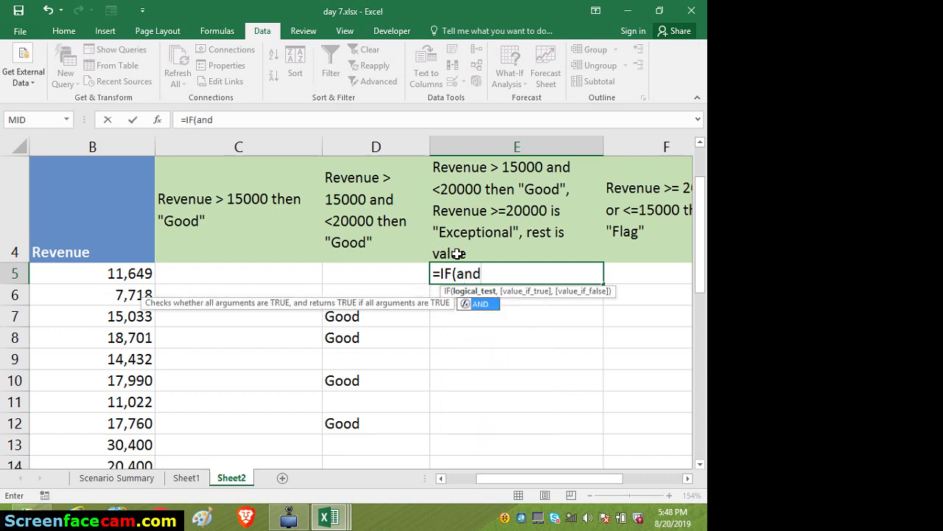
pyautogui.press('Tab')
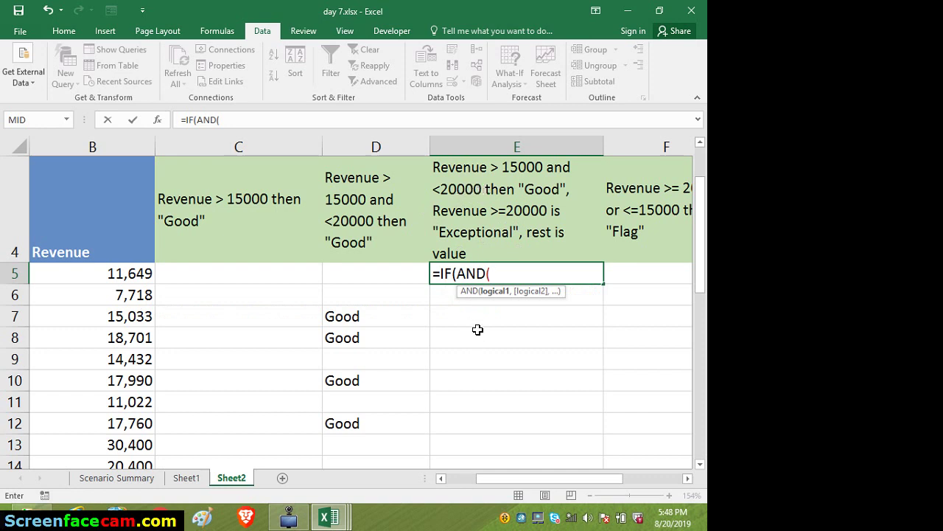
pyautogui.click(129, 275)
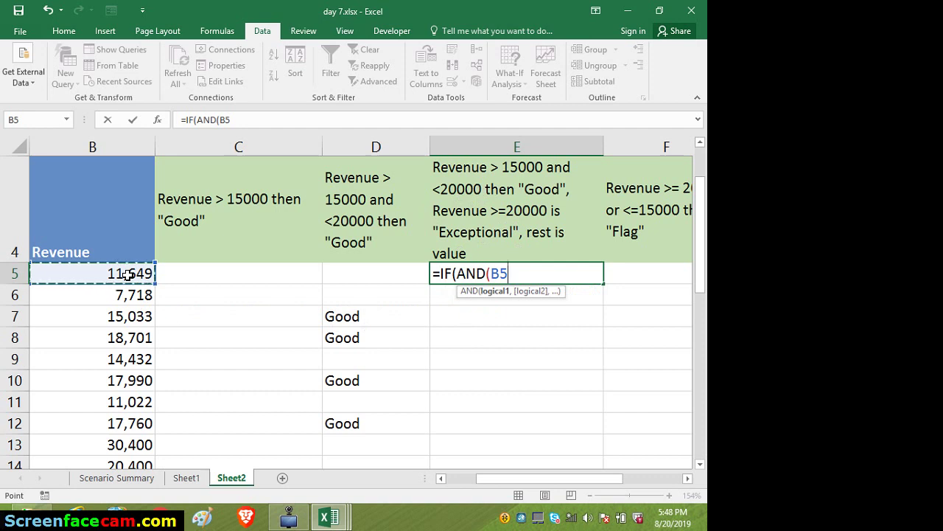
pyautogui.write('>')
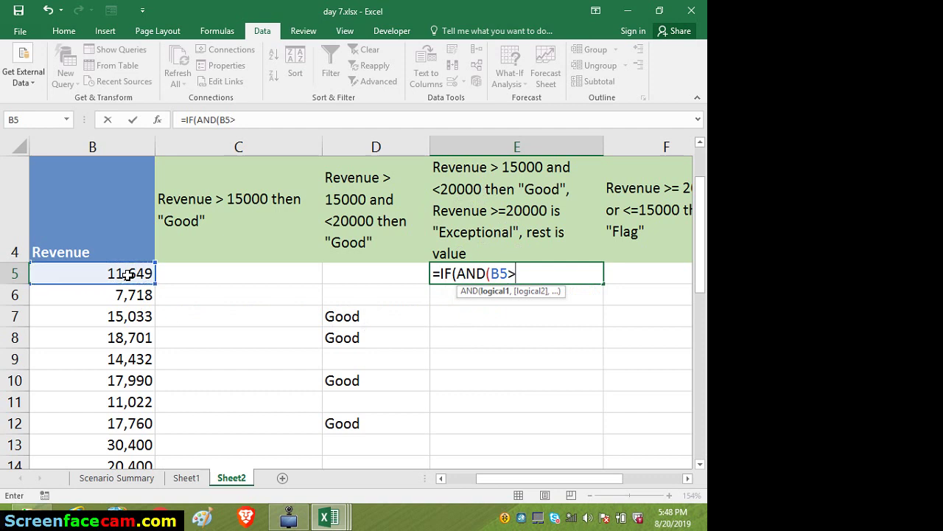
pyautogui.write('15')
pyautogui.write('000')
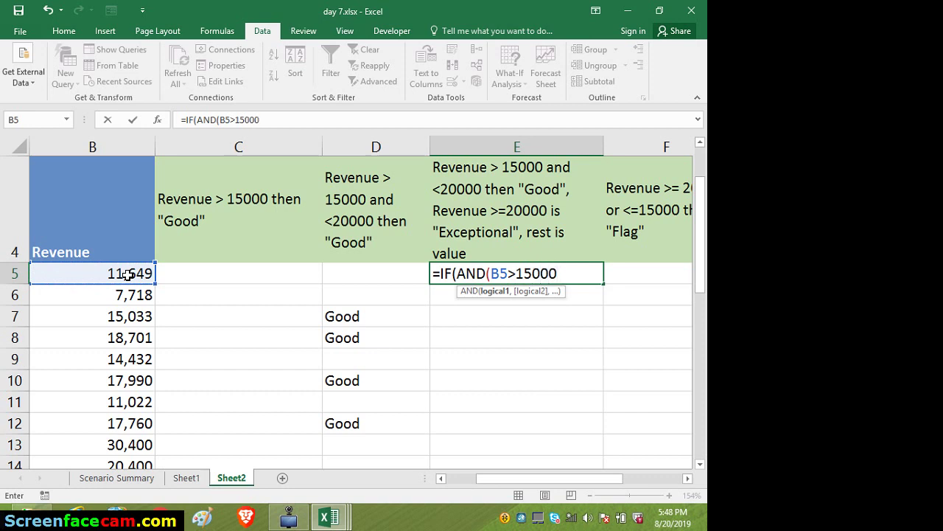
# - Add B5<20000 as the second AND condition in the E5 formula and close the AND function
pyautogui.write(',')
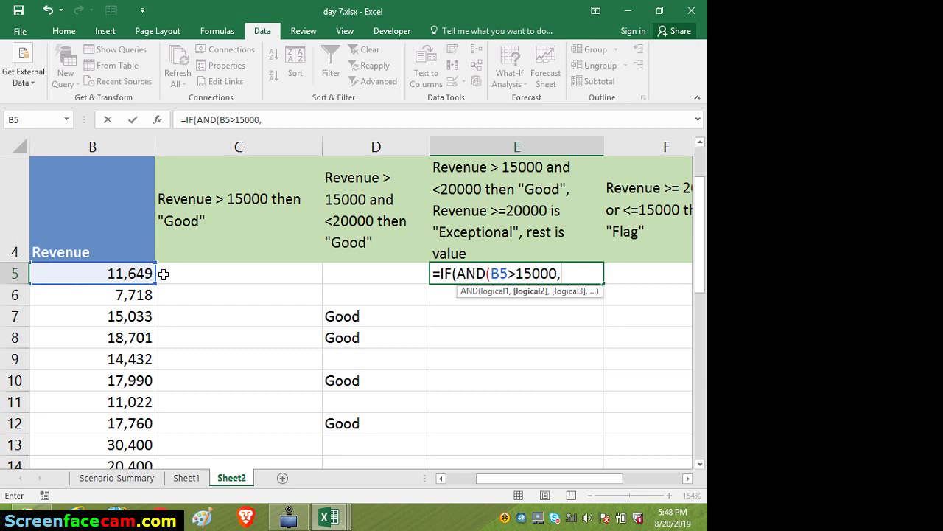
pyautogui.click(124, 273)
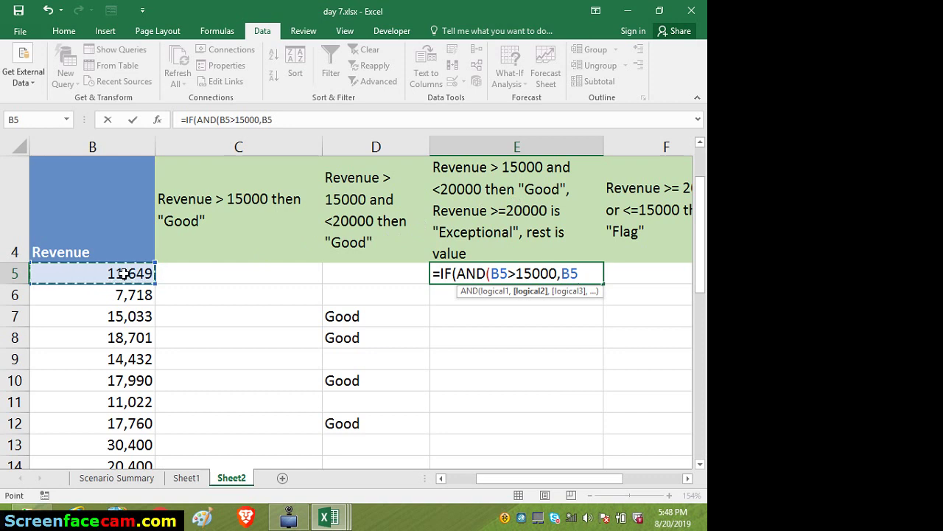
pyautogui.write('<')
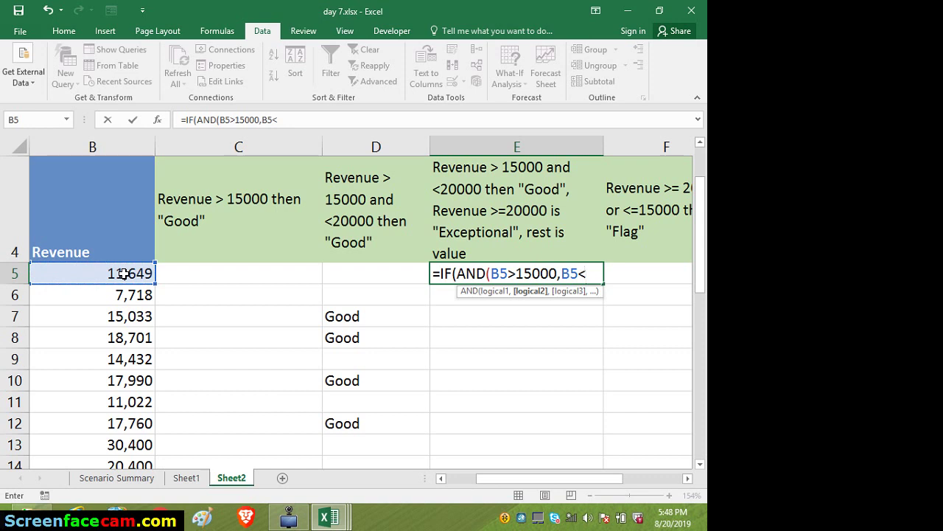
pyautogui.write('20000')
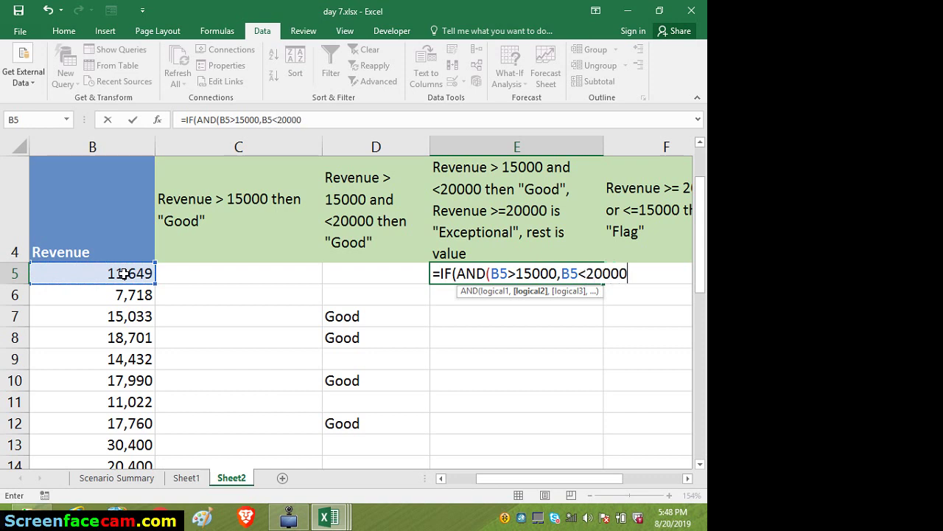
pyautogui.write(')')
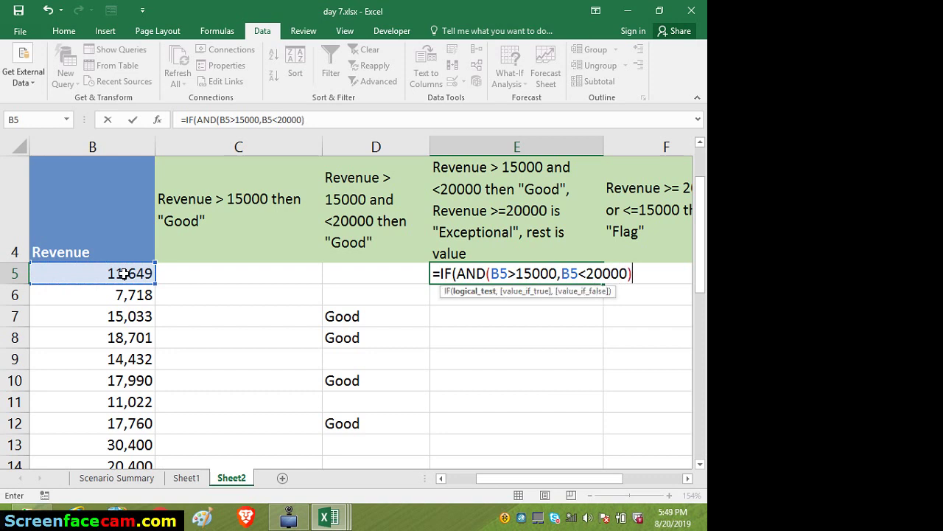
# - Enter "Good" as the true result of the E5 formula and continue to its false argument
pyautogui.write(',')
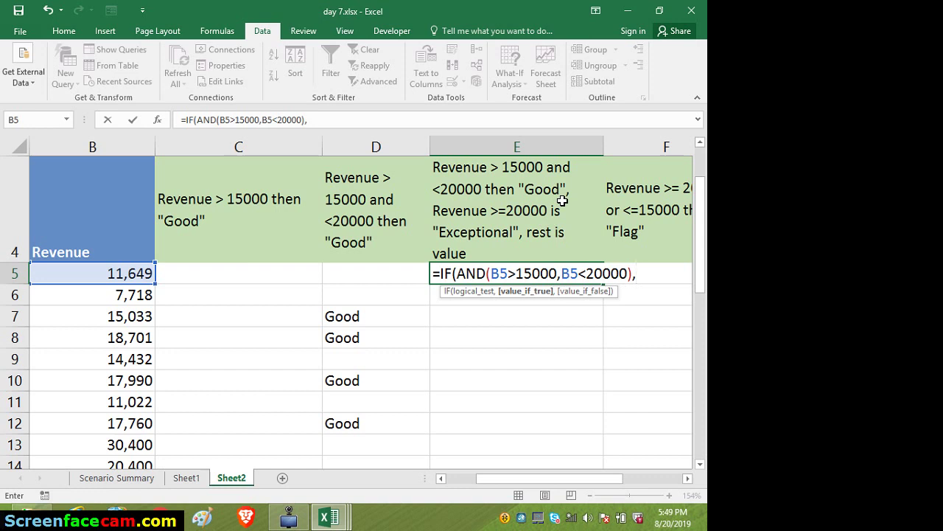
pyautogui.write('"Good')
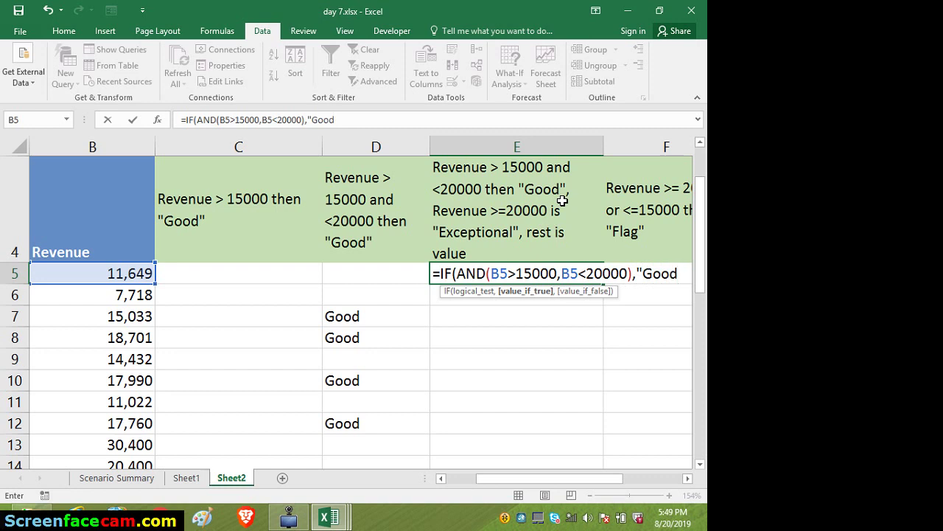
pyautogui.write('",')
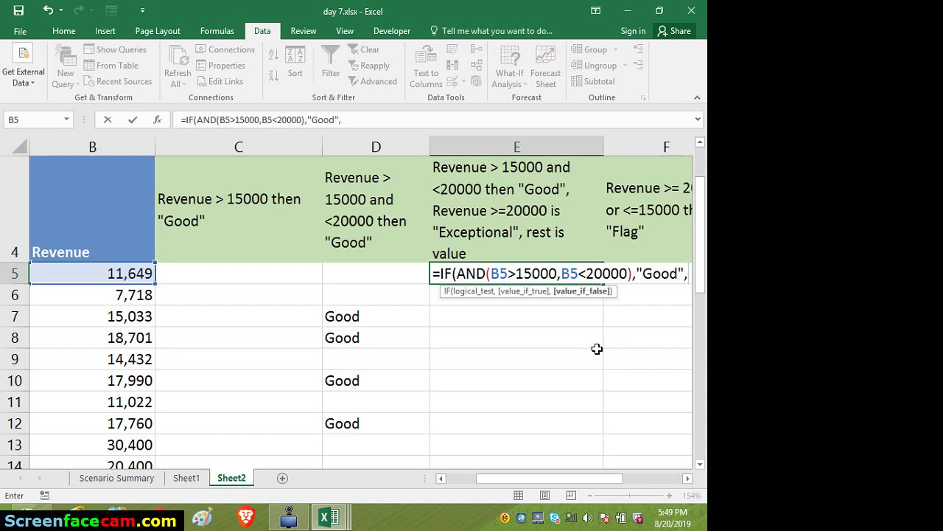
pyautogui.moveTo(536, 478); pyautogui.dragTo(561, 480)
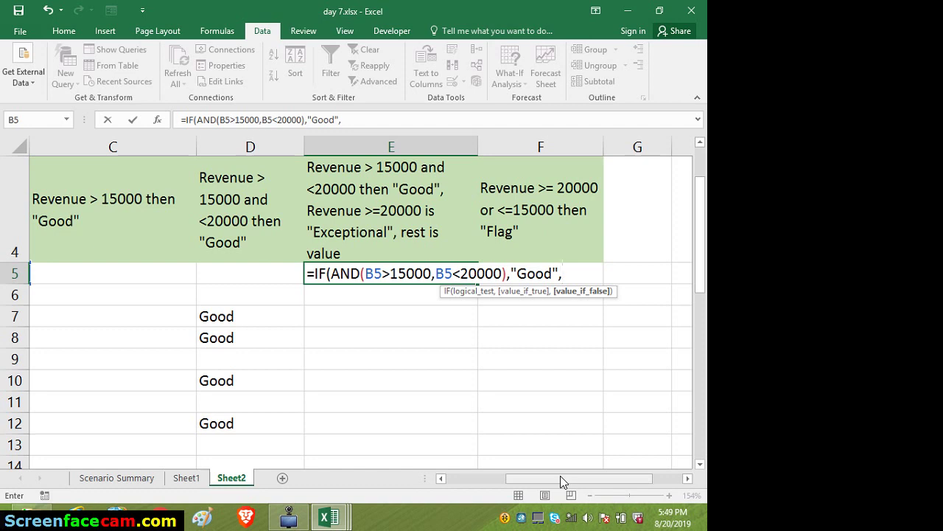
pyautogui.write('if')
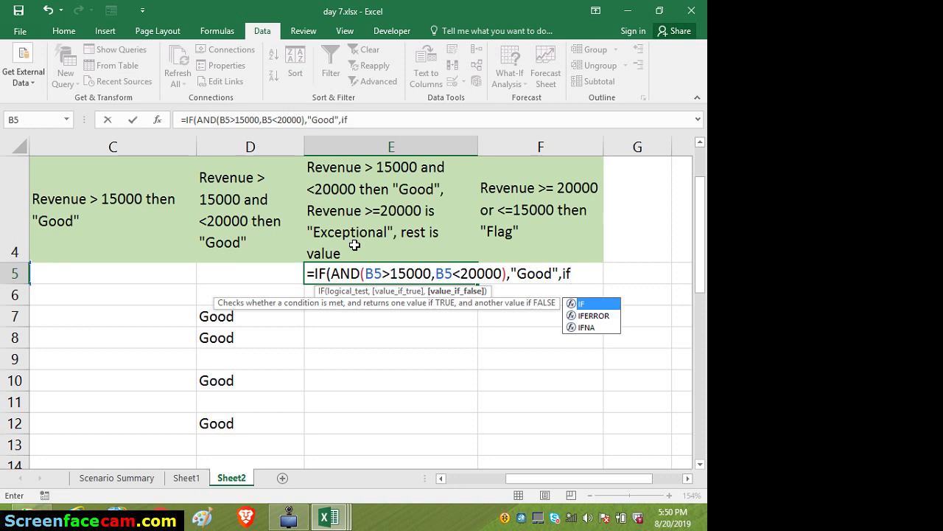
pyautogui.write('(')
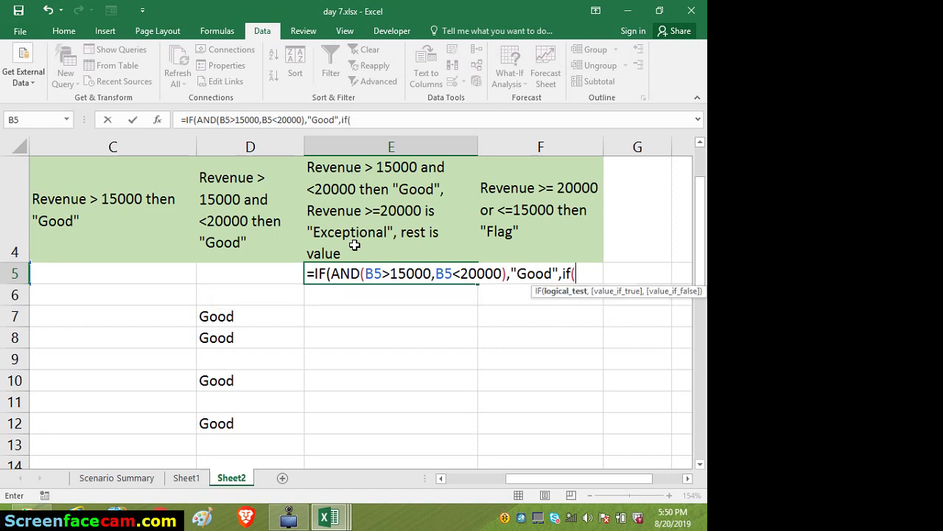
pyautogui.press('BackSpace')
pyautogui.press('BackSpace')
pyautogui.press('BackSpace')
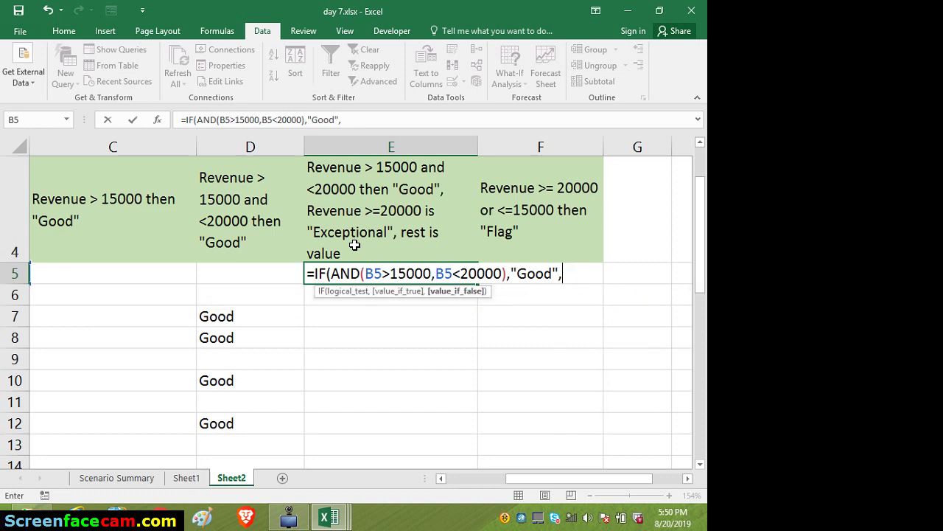
# - Nest a second IF as the false argument of the E5 formula, with the condition B5>=20000
pyautogui.write('IF(')
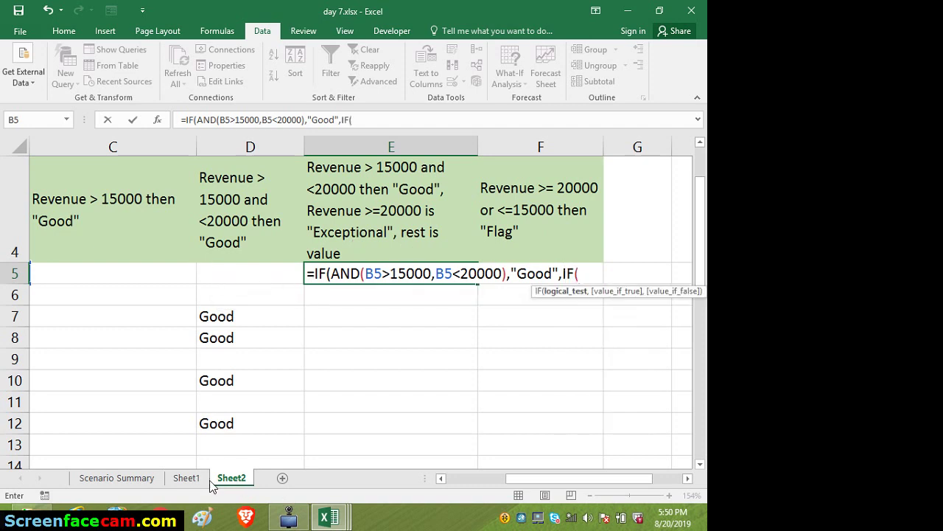
pyautogui.moveTo(508, 481); pyautogui.dragTo(495, 480)
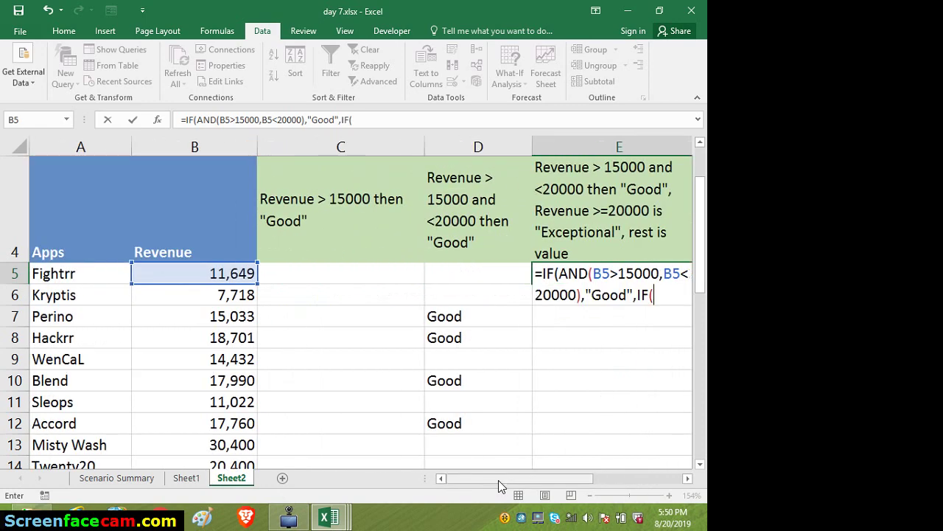
pyautogui.click(201, 275)
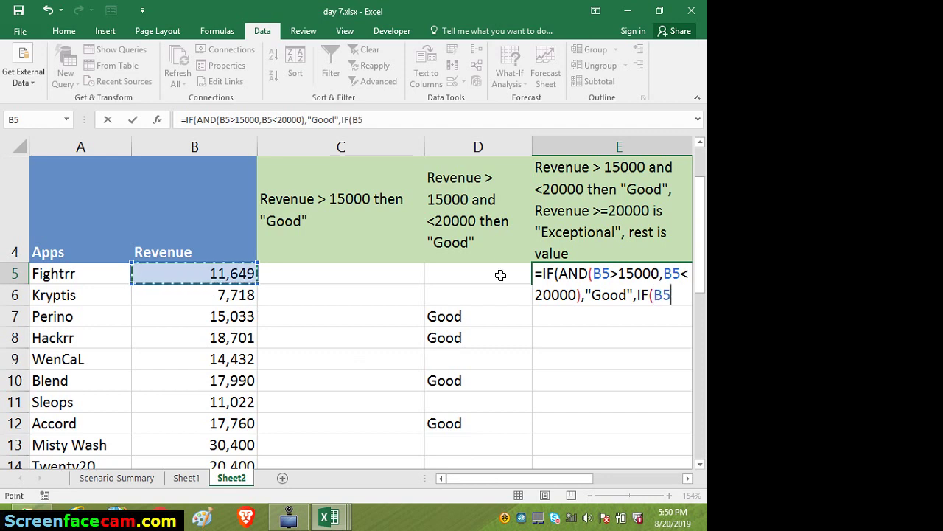
pyautogui.write('>')
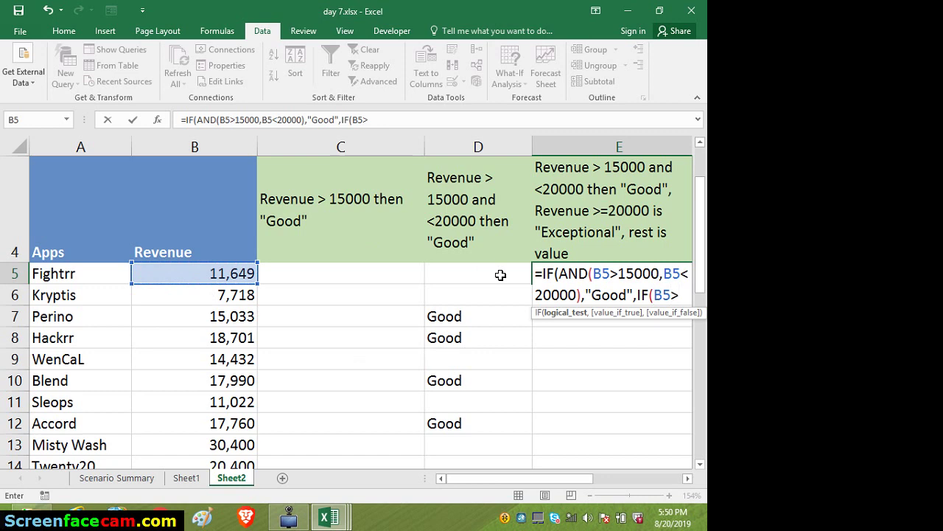
pyautogui.write('=')
pyautogui.write('2000')
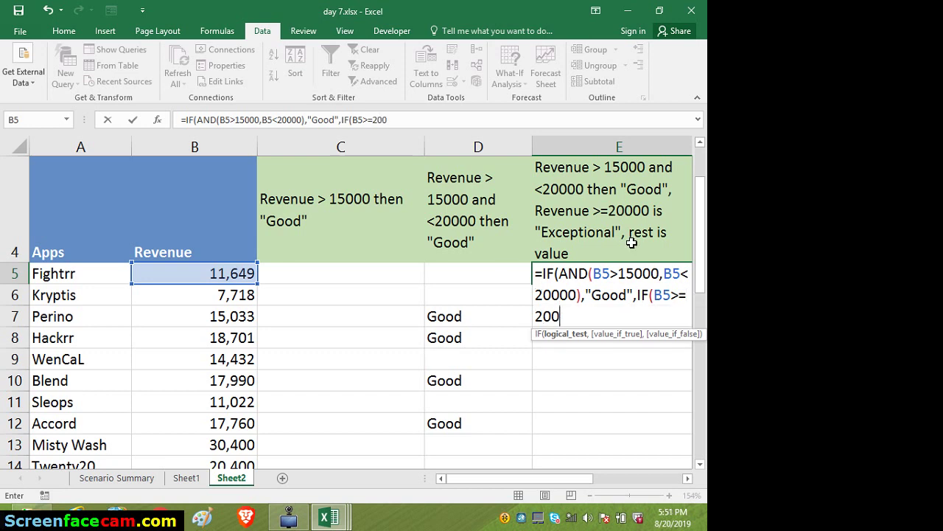
pyautogui.write('0,')
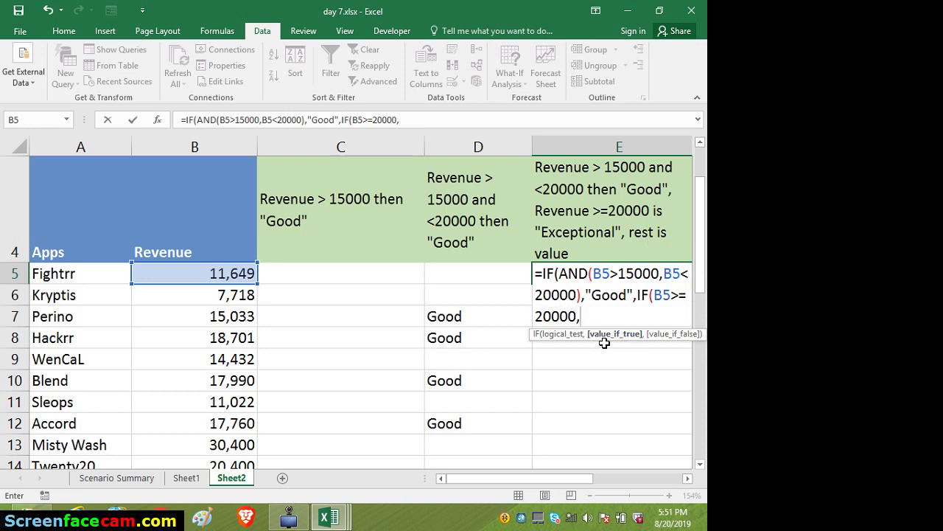
# - Complete the nested IF in E5 with "Exceptional" as the true result and "poor" as the false result, and enter the formula
pyautogui.write('"')
pyautogui.write('Exceptio')
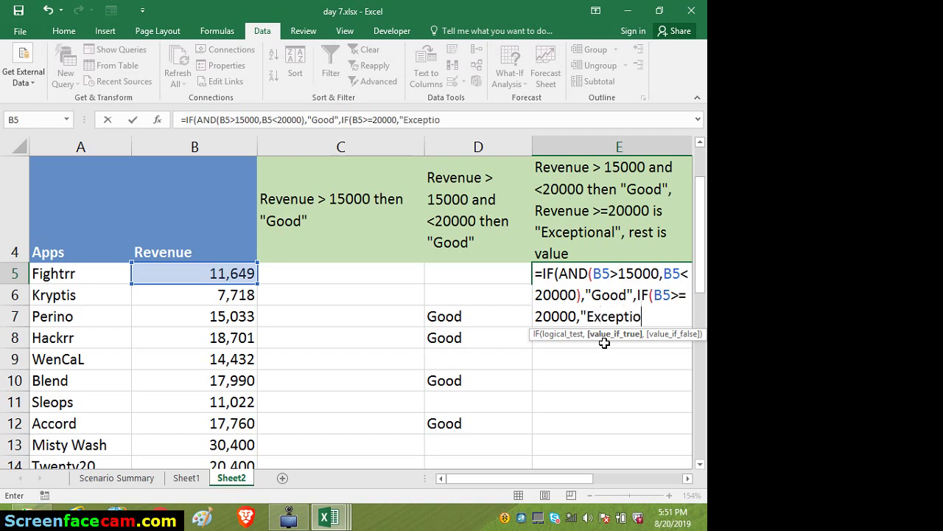
pyautogui.write('nal",')
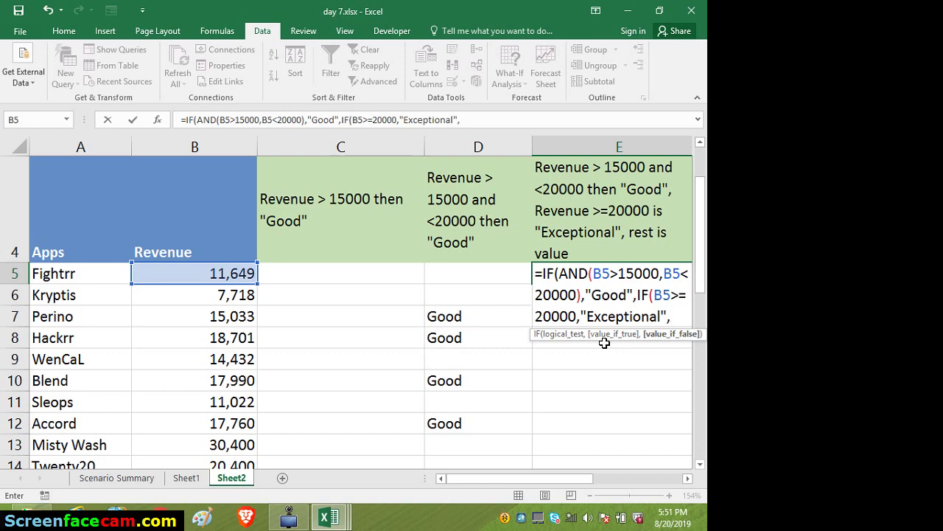
pyautogui.write('"poor')
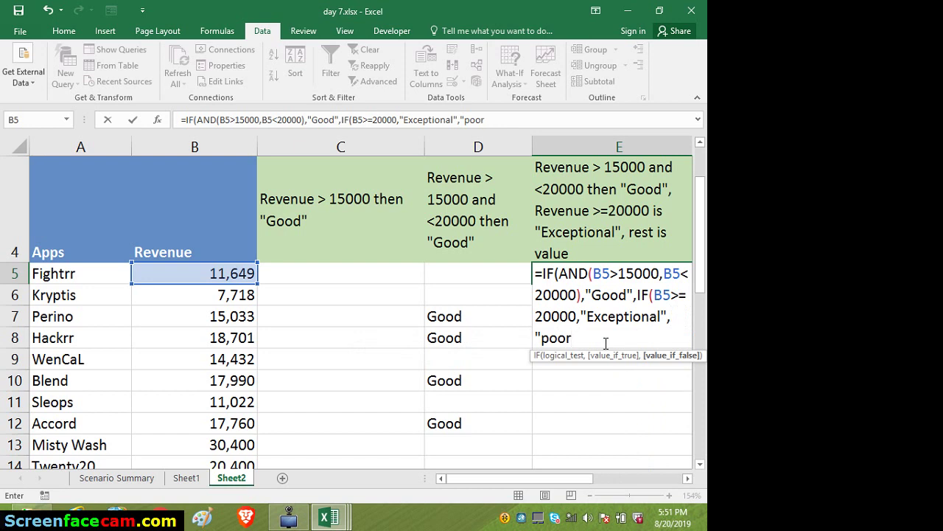
pyautogui.write('"))')
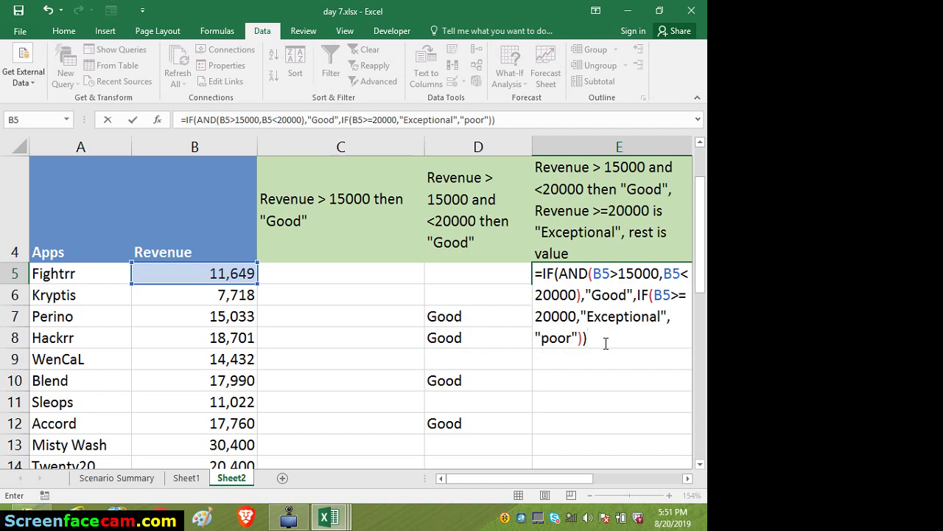
pyautogui.press('Return')
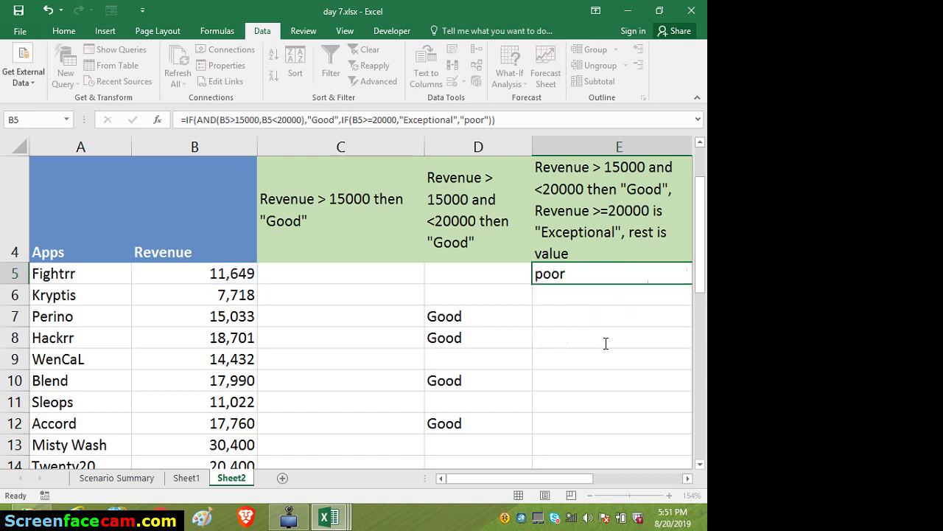
# - Fill the E5 formula down through E14
pyautogui.hscroll(1, 604, 343)
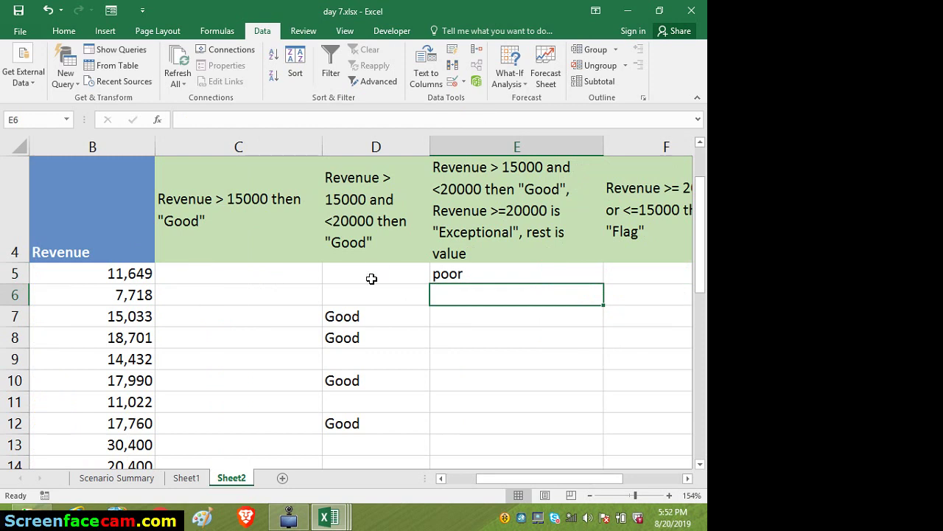
pyautogui.click(490, 271)
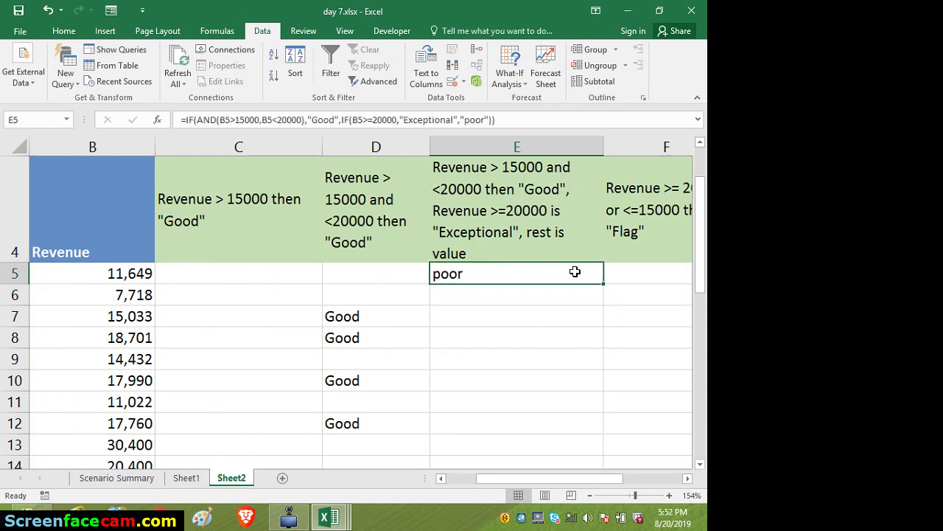
pyautogui.doubleClick(606, 282)
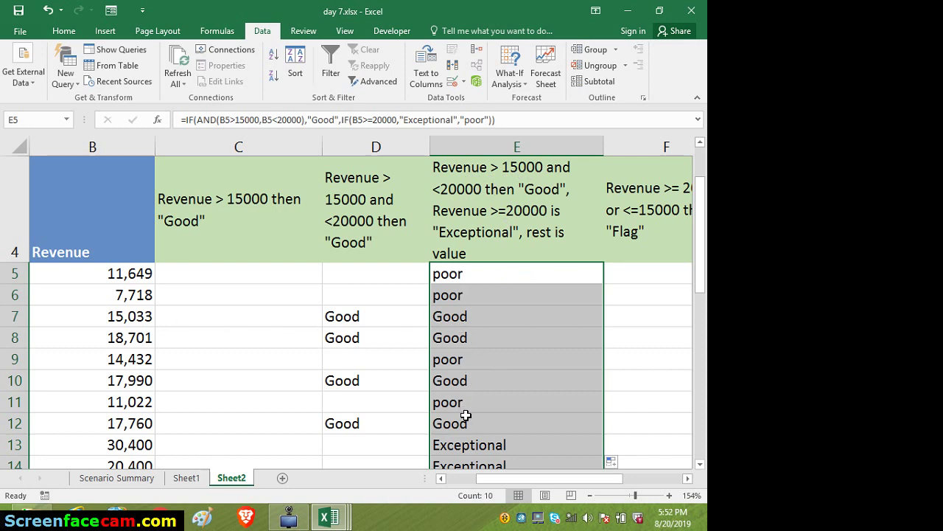
# - Examine the ratings in E5:E14 and the arguments of the E5 formula against the criteria in the column headings
pyautogui.moveTo(704, 266); pyautogui.dragTo(704, 284)
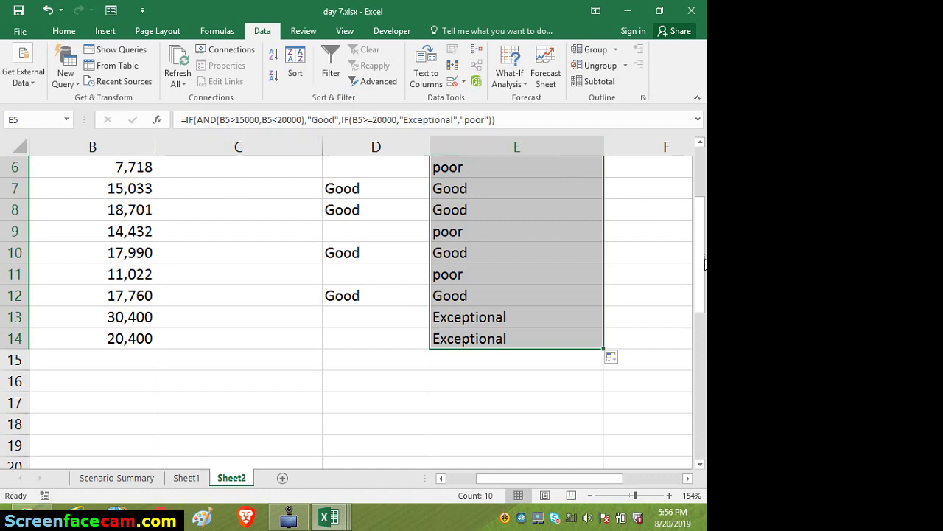
pyautogui.moveTo(702, 250); pyautogui.dragTo(702, 250)
pyautogui.doubleClick(587, 171)
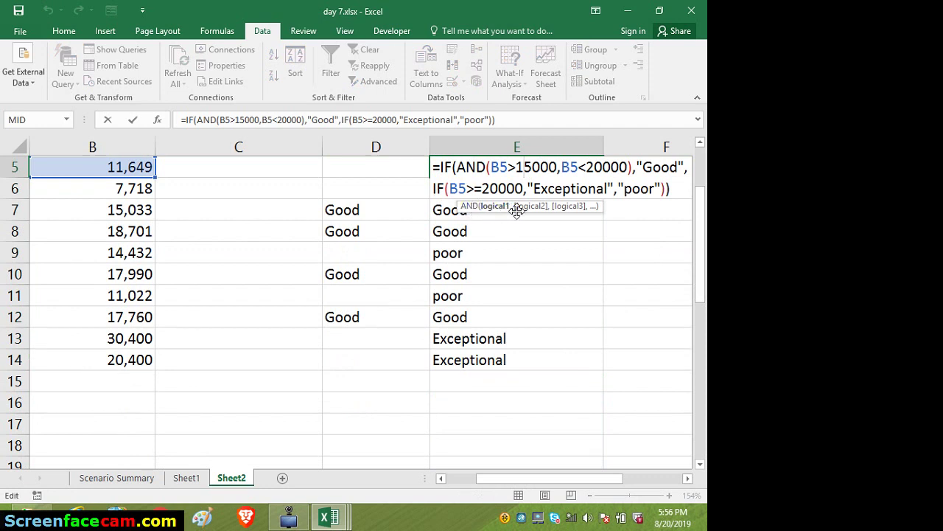
pyautogui.moveTo(508, 211); pyautogui.dragTo(524, 255)
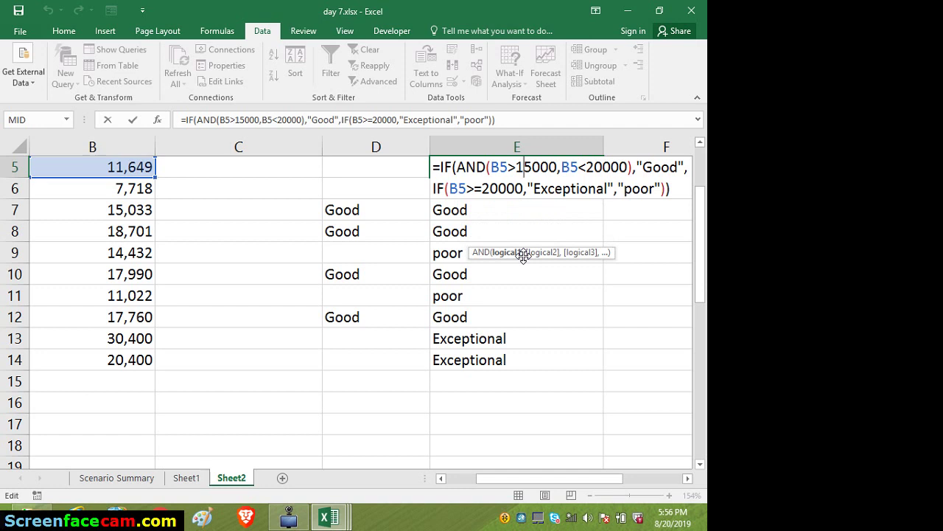
pyautogui.click(687, 478)
pyautogui.click(687, 478)
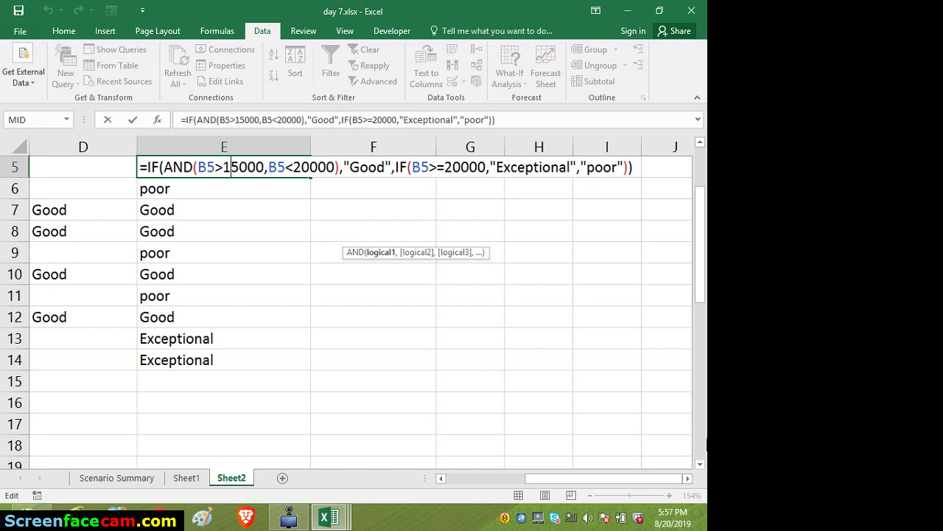
pyautogui.click(601, 168)
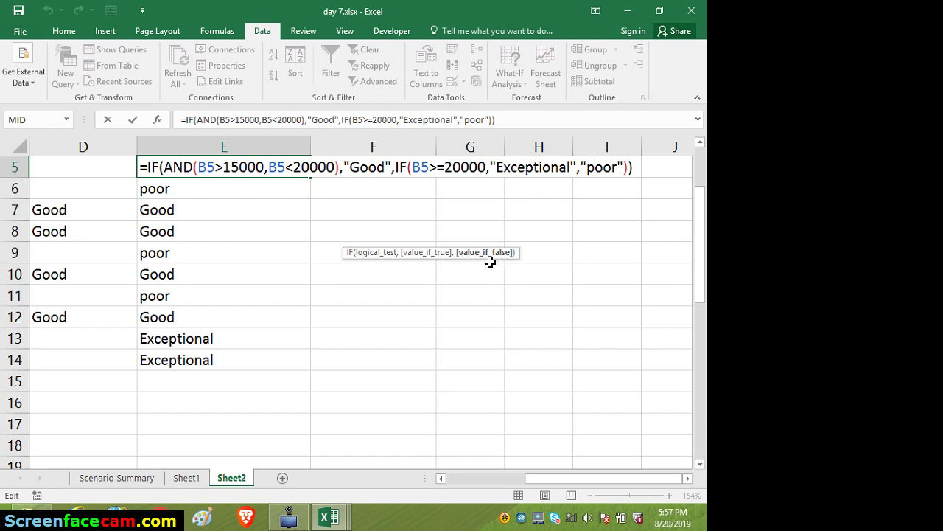
pyautogui.click(597, 168)
pyautogui.click(700, 143)
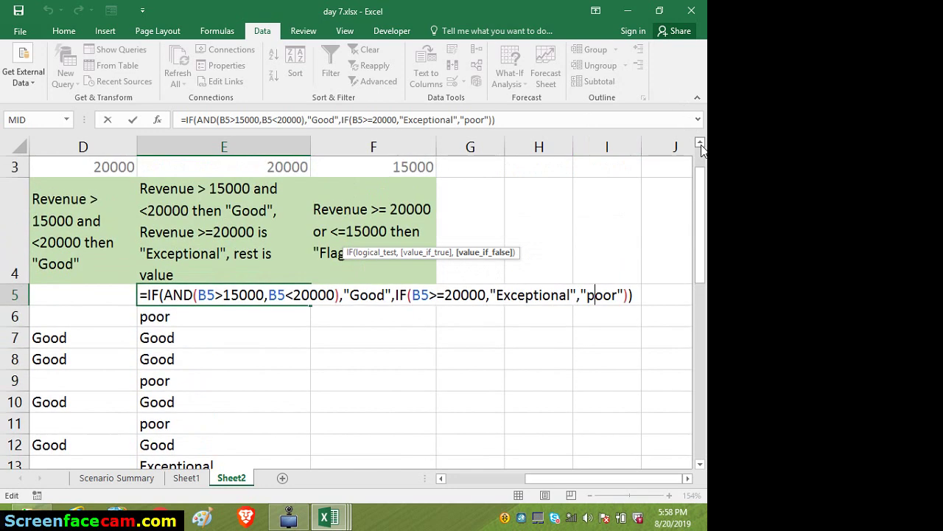
pyautogui.click(700, 143)
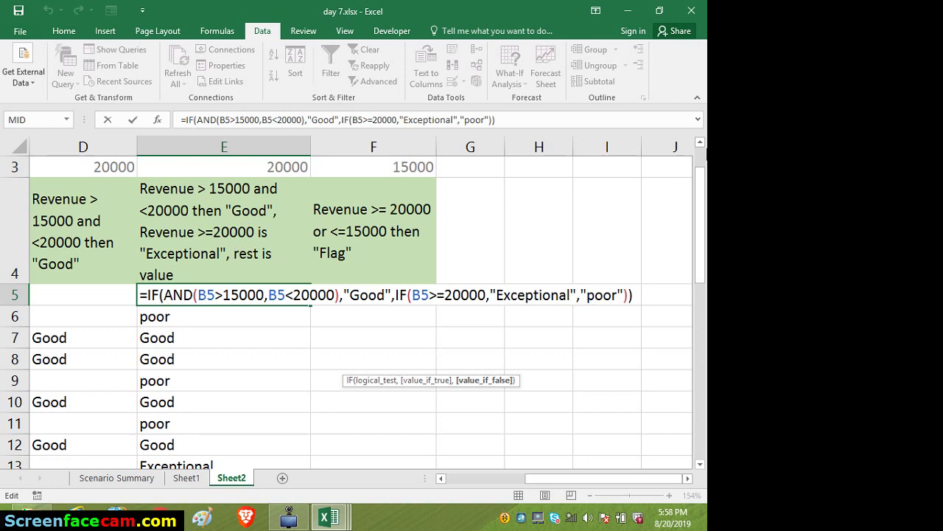
pyautogui.click(703, 144)
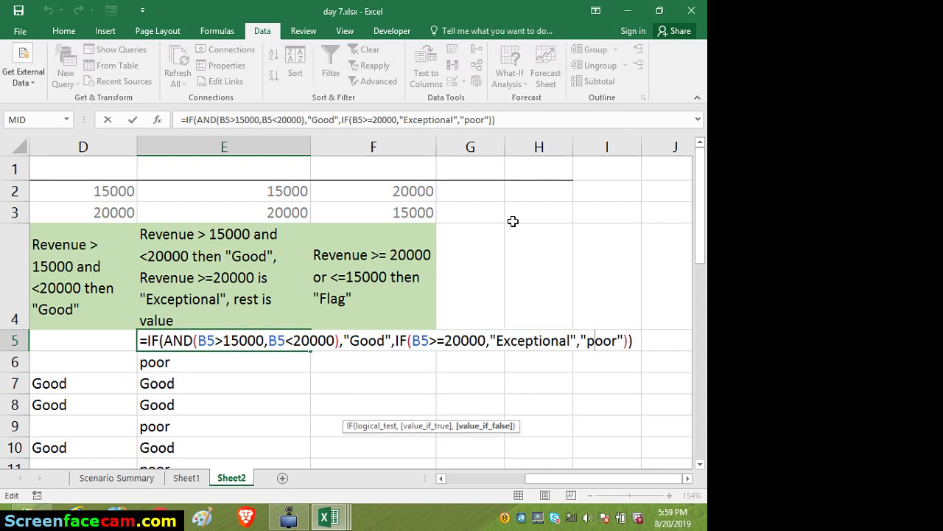
# - Replace "poor" with B5 as the nested IF's false result in E5, and fill the formula down through E14
pyautogui.click(597, 350)
pyautogui.doubleClick(604, 342)
pyautogui.press('Delete')
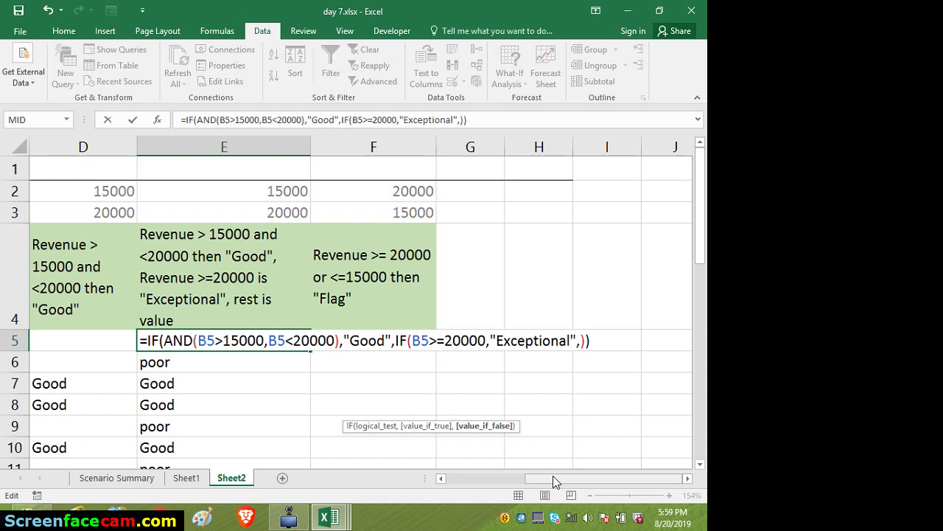
pyautogui.write('b5')
pyautogui.press('Return')
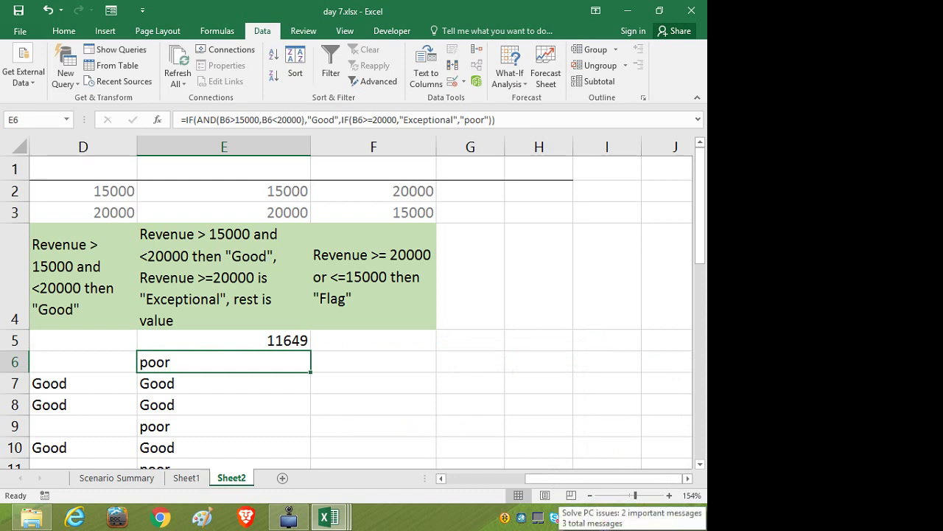
pyautogui.click(278, 340)
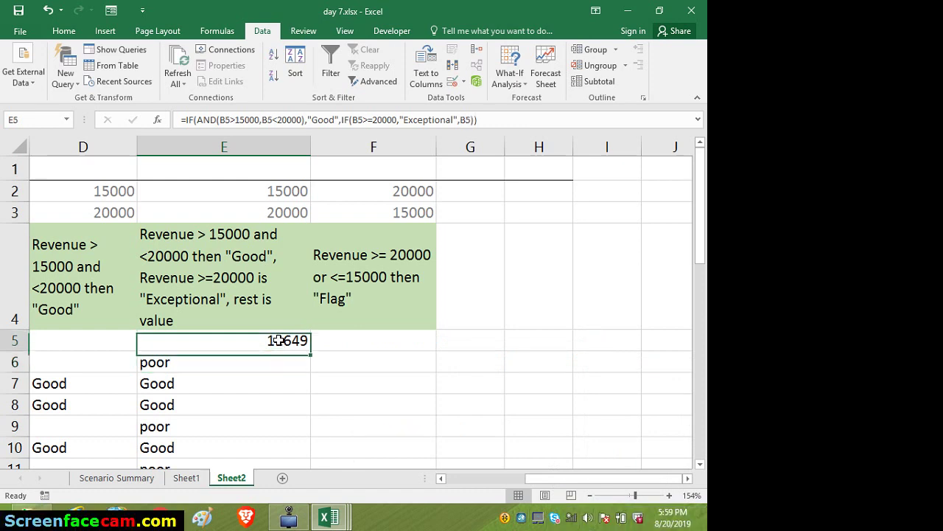
pyautogui.doubleClick(310, 355)
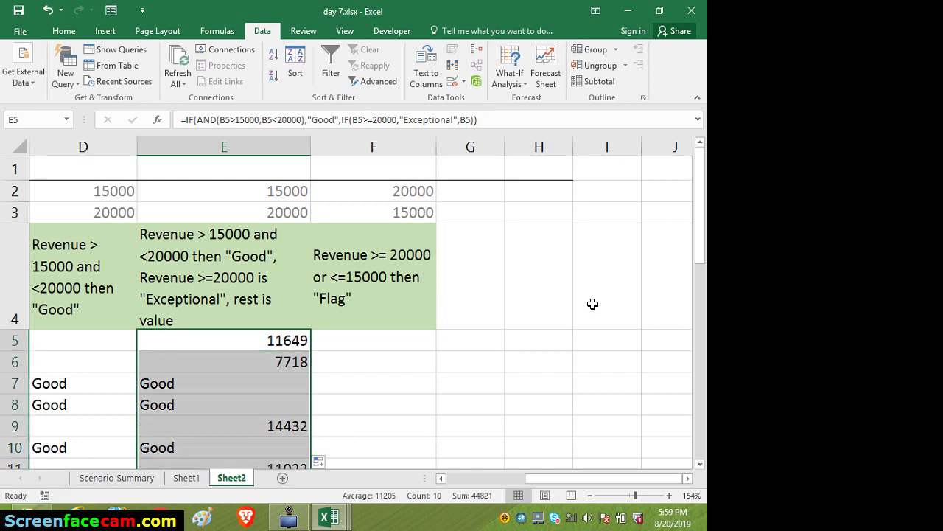
pyautogui.moveTo(703, 216); pyautogui.dragTo(706, 259)
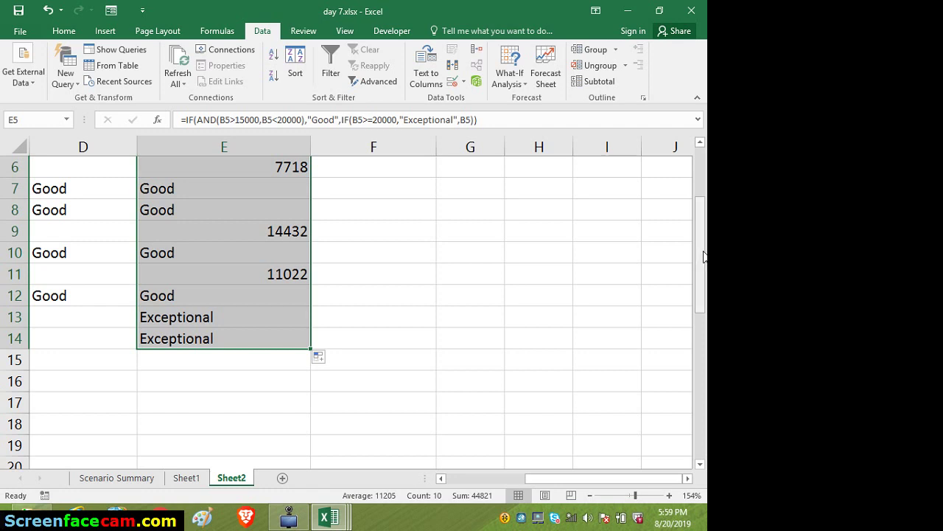
pyautogui.moveTo(702, 213); pyautogui.dragTo(702, 184)
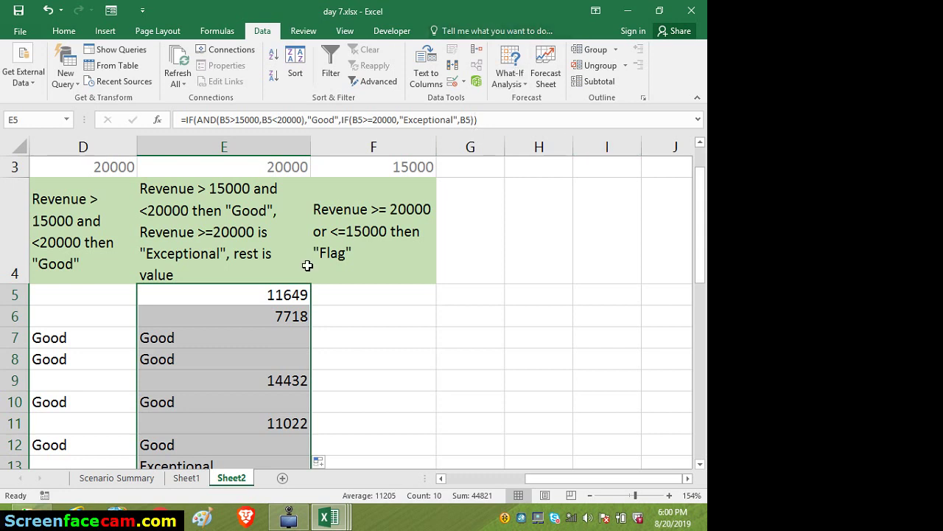
# - Make the nested IF's false result in E5 the fully absolute reference $B$5, and fill the formula down through E14
pyautogui.click(292, 295)
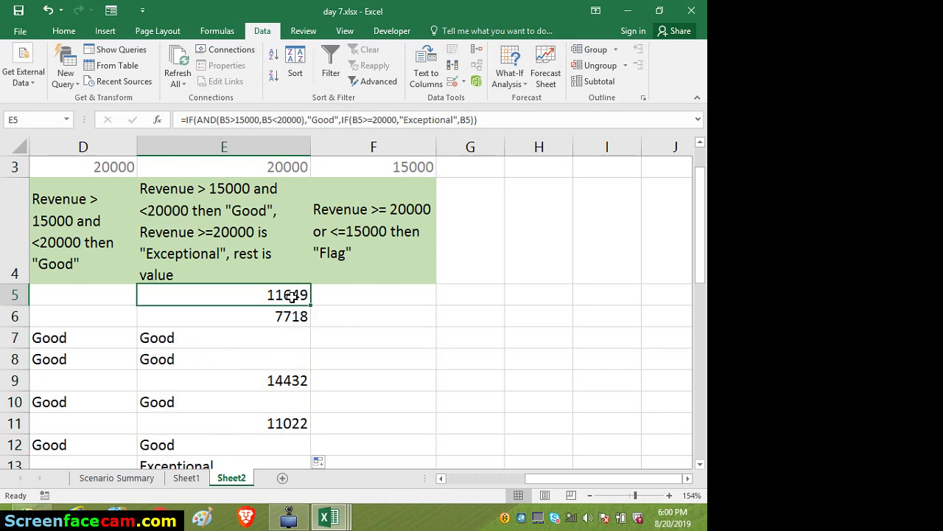
pyautogui.doubleClick(291, 295)
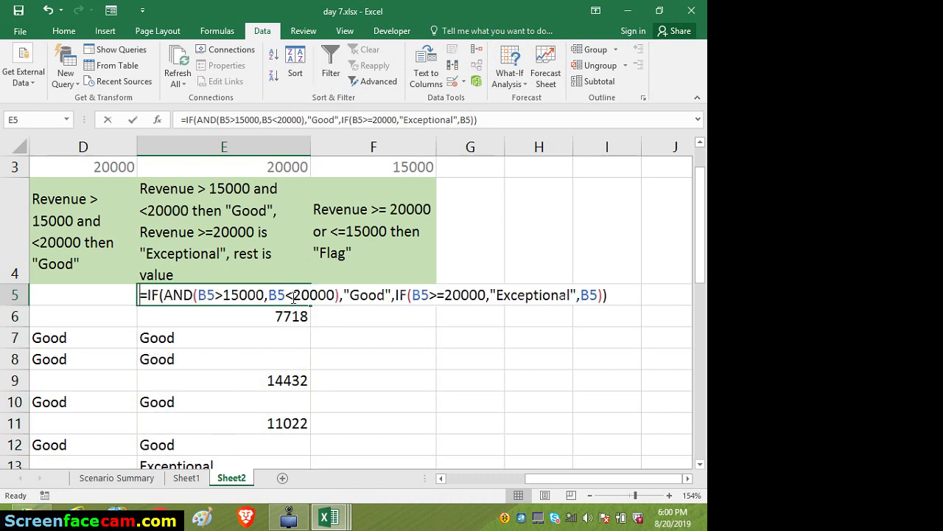
pyautogui.click(599, 295)
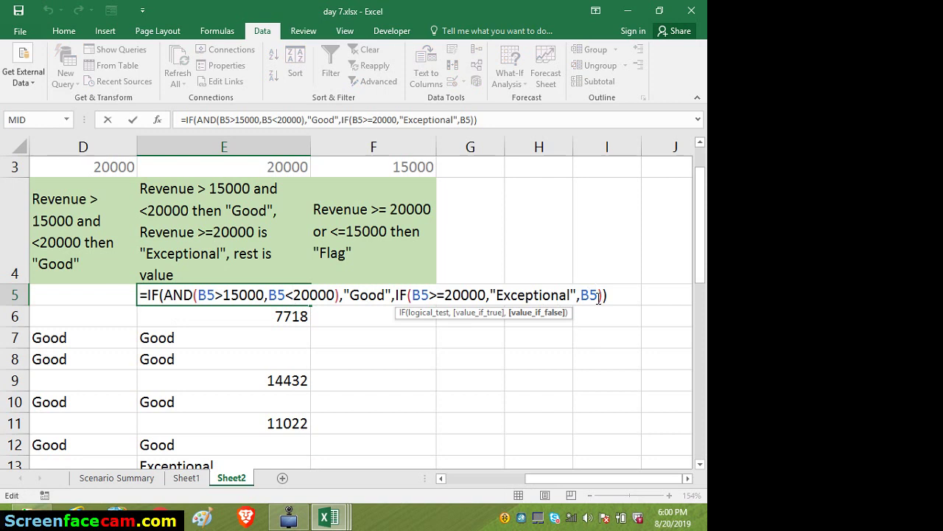
pyautogui.press('F4')
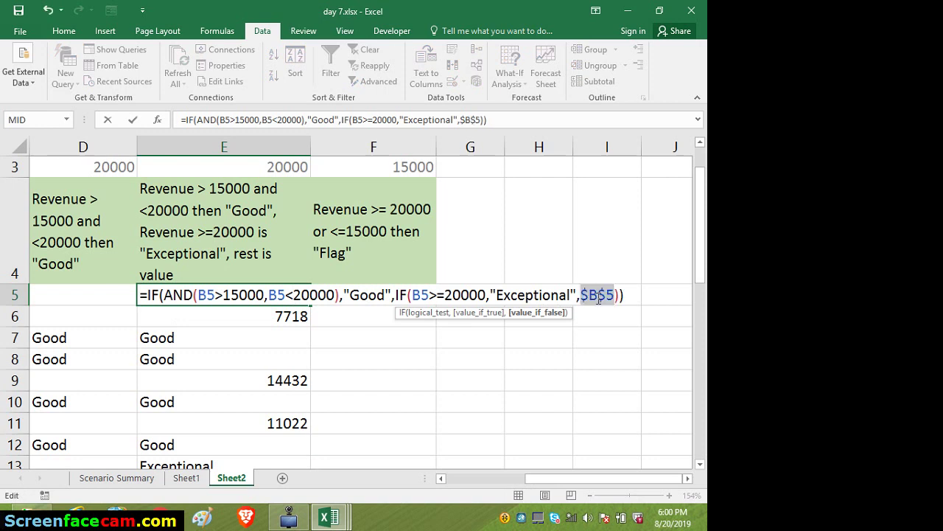
pyautogui.hotkey('ctrl', 'Return')
pyautogui.press('Return')
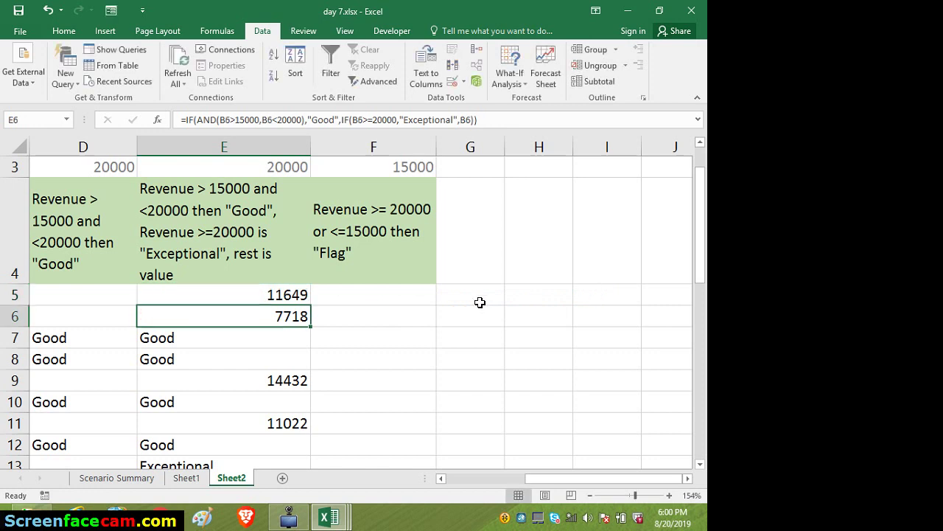
pyautogui.click(302, 295)
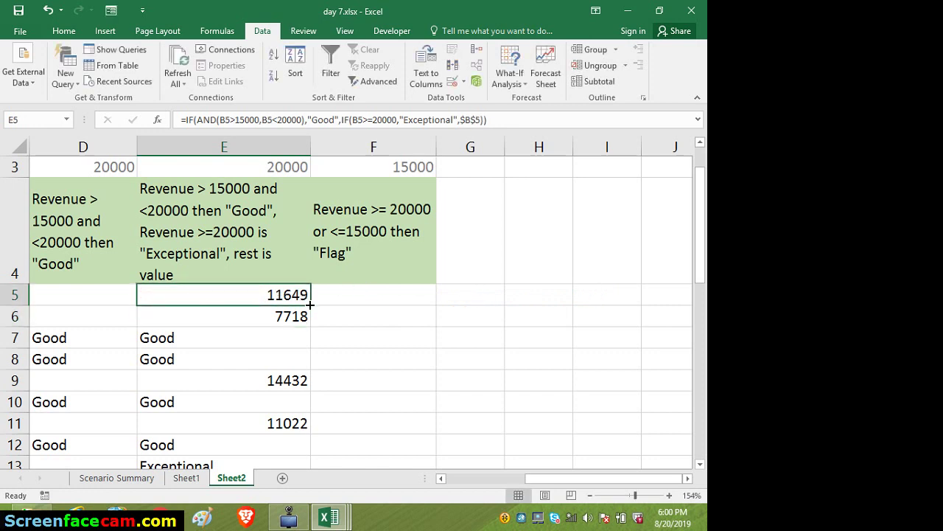
pyautogui.doubleClick(309, 304)
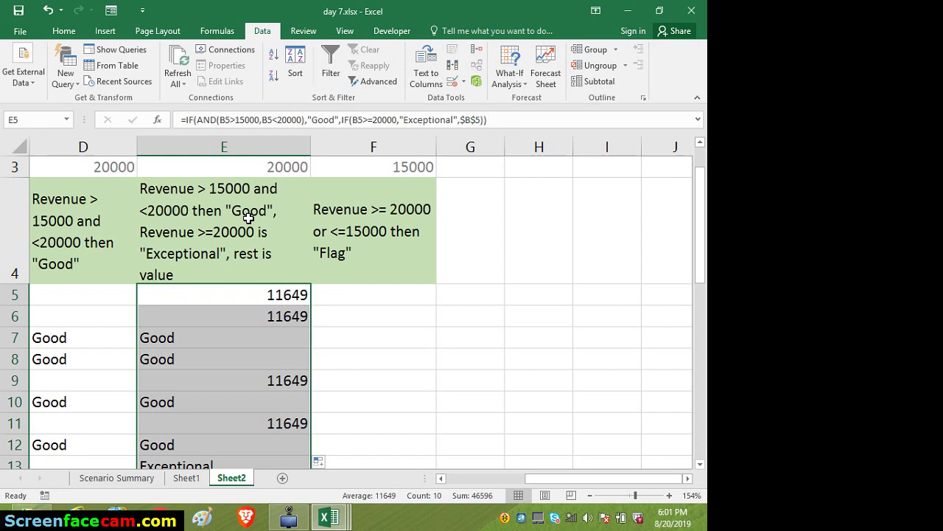
# - Change the nested IF's false result in E5 to the column-absolute reference $B5, and fill the formula down through E14
pyautogui.doubleClick(295, 295)
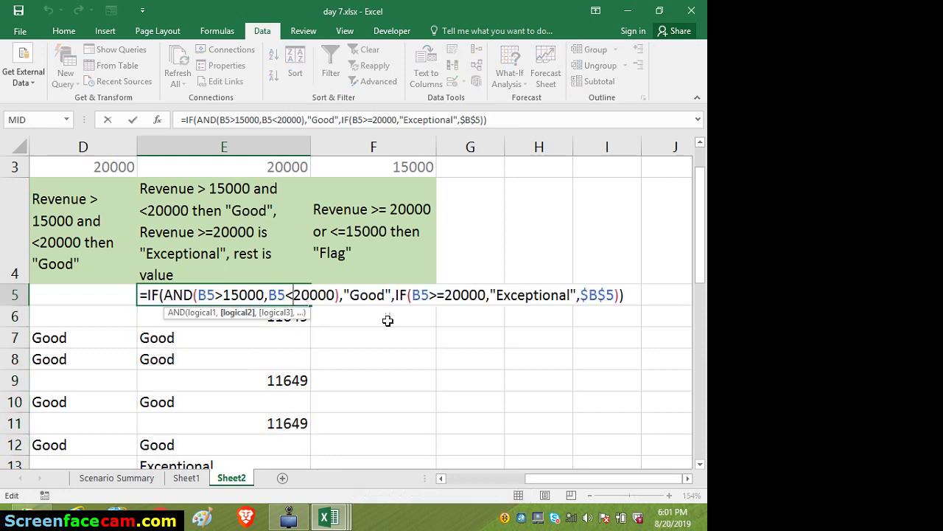
pyautogui.click(614, 294)
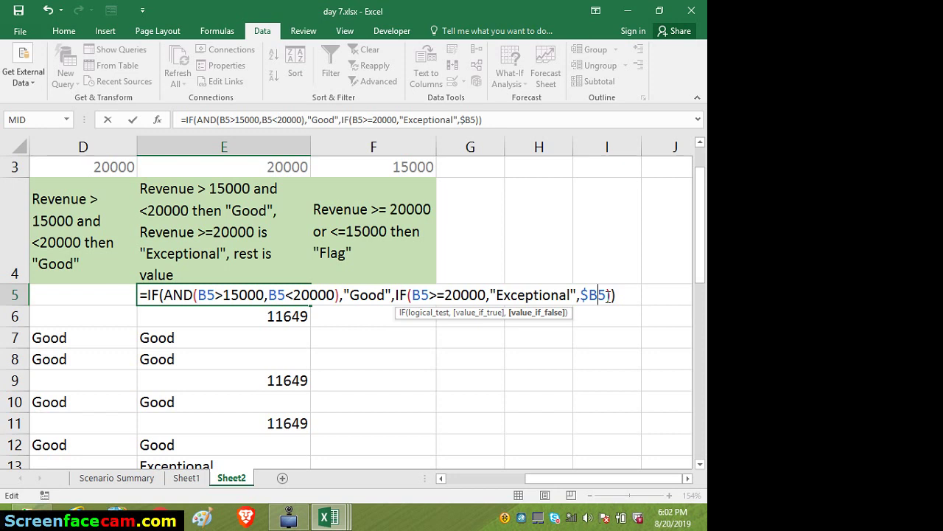
pyautogui.press('Return')
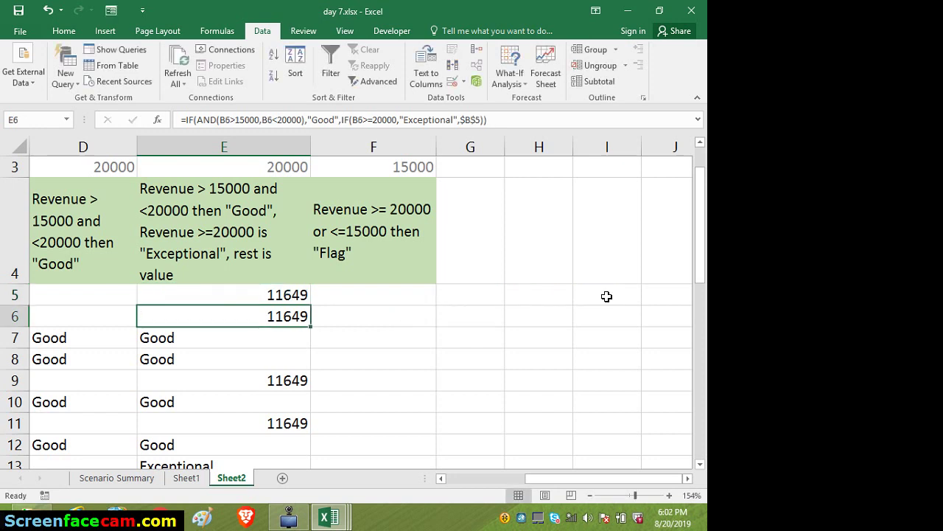
pyautogui.click(293, 292)
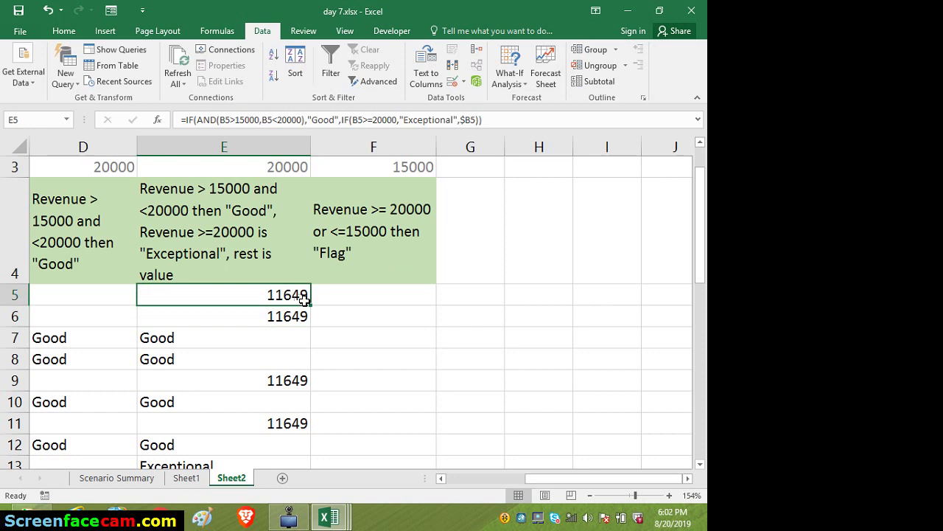
pyautogui.doubleClick(311, 305)
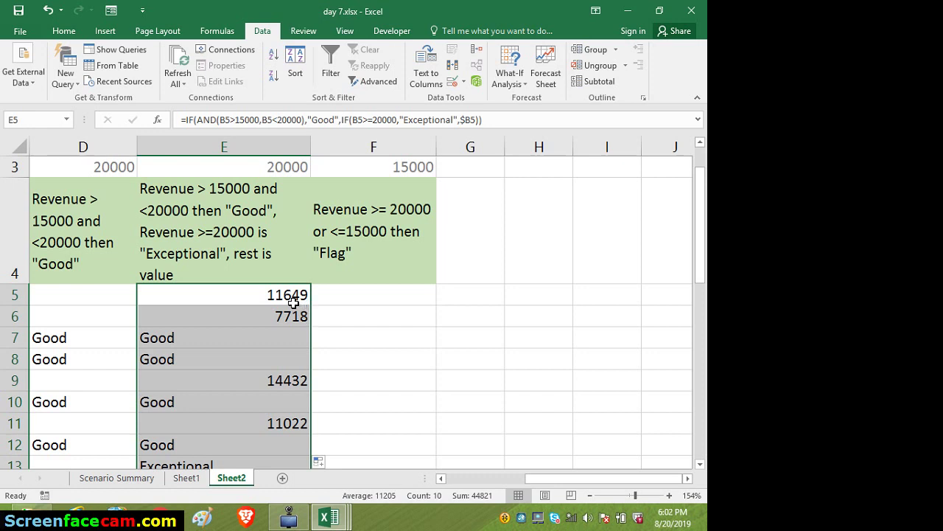
# - Change the nested IF's false result in E5 to the row-absolute reference B$5, and fill the formula down through E14
pyautogui.click(308, 296)
pyautogui.doubleClick(308, 297)
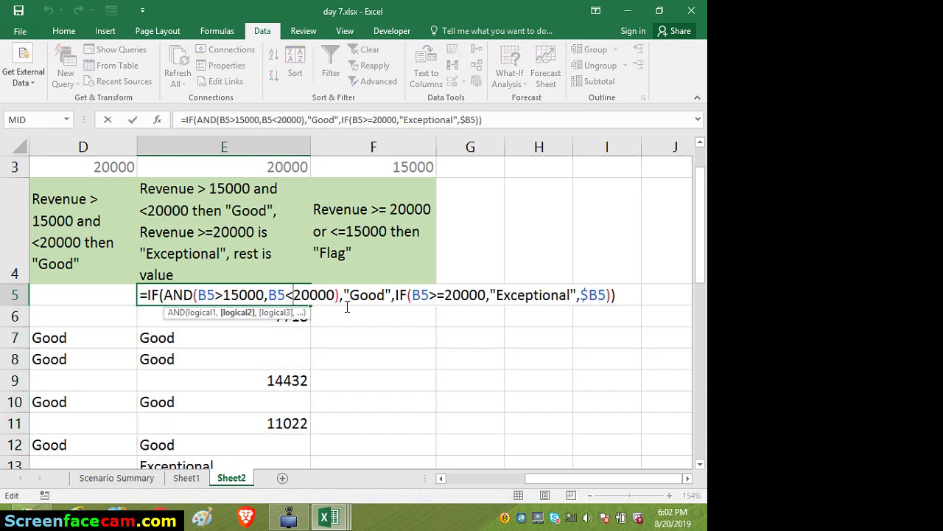
pyautogui.click(592, 297)
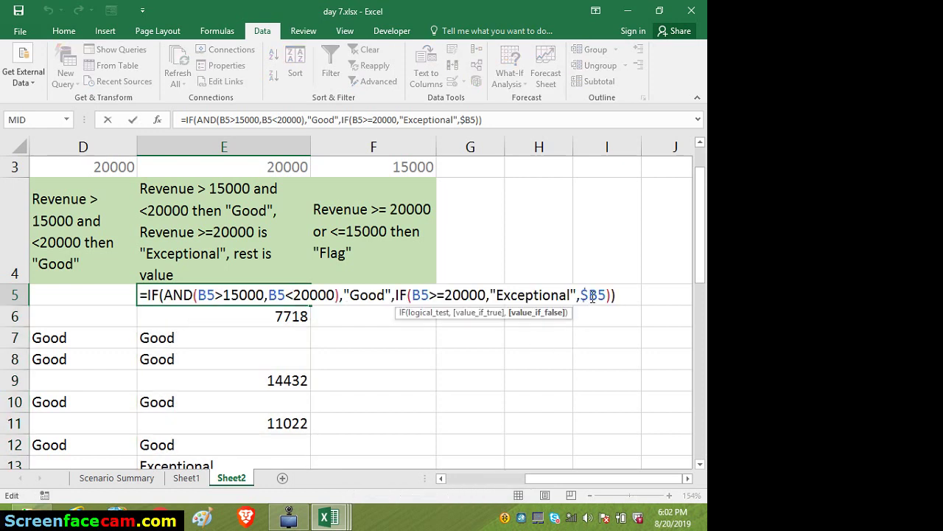
pyautogui.press('BackSpace')
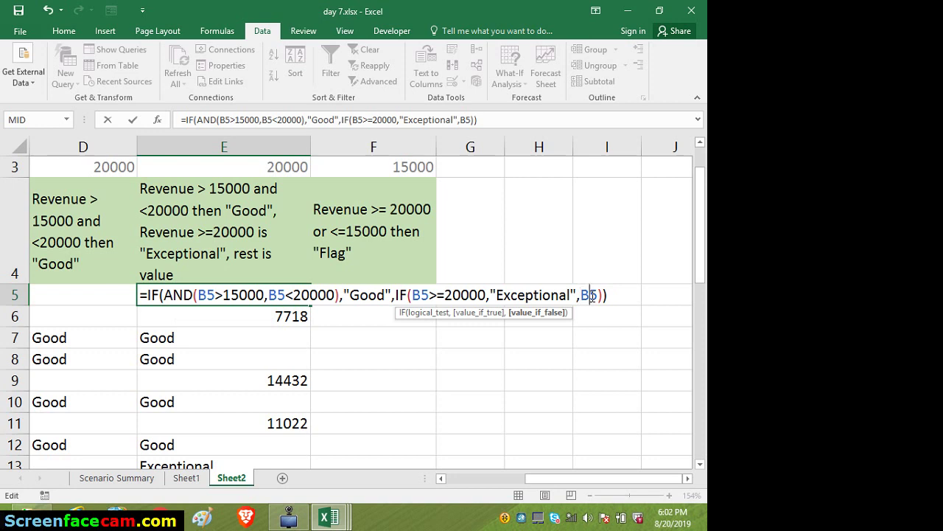
pyautogui.press('F4')
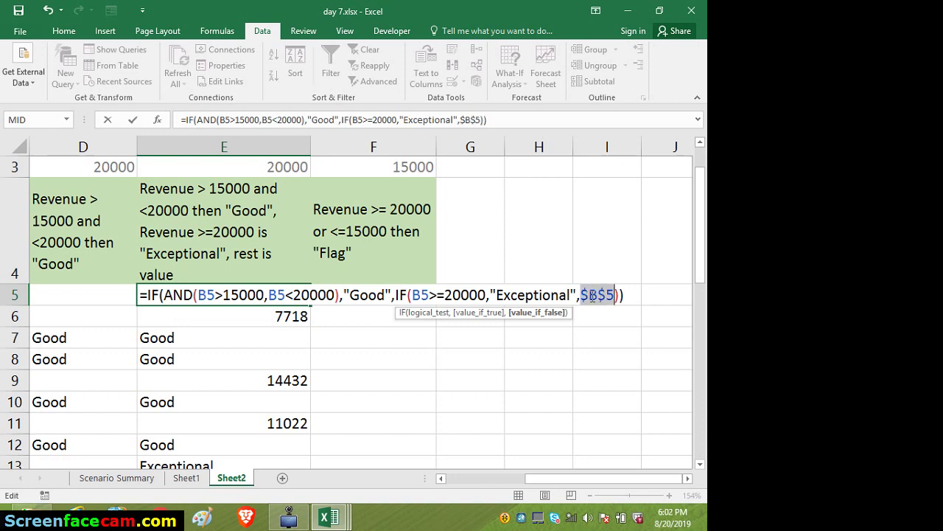
pyautogui.press('F4')
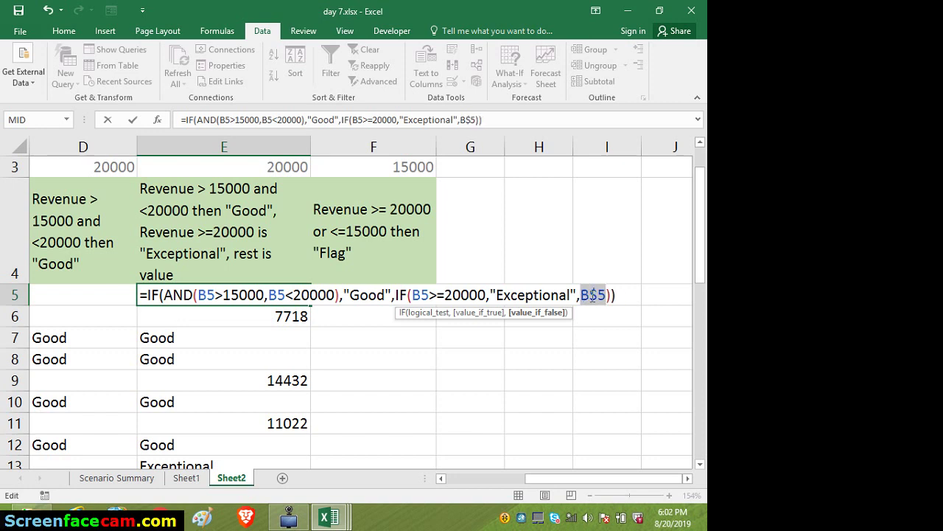
pyautogui.hotkey('ctrl', 'Return')
pyautogui.press('Down')
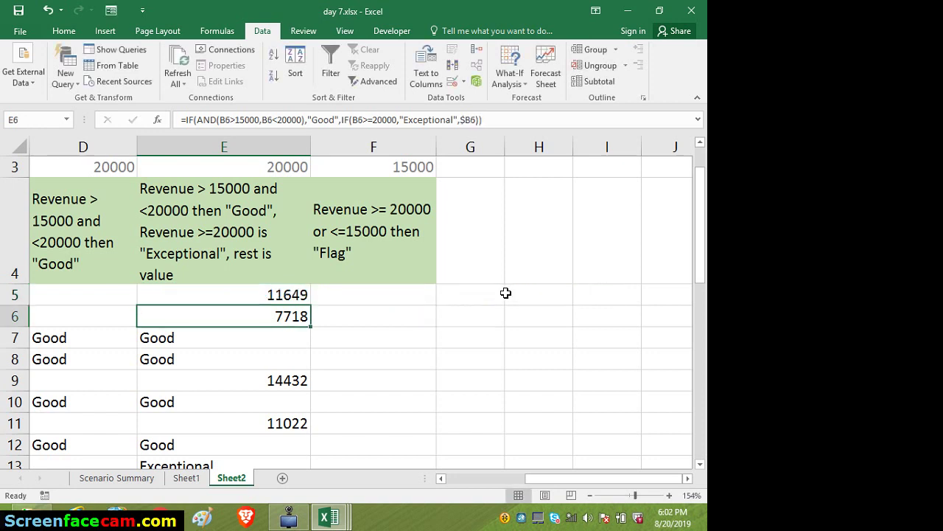
pyautogui.click(309, 294)
pyautogui.doubleClick(310, 304)
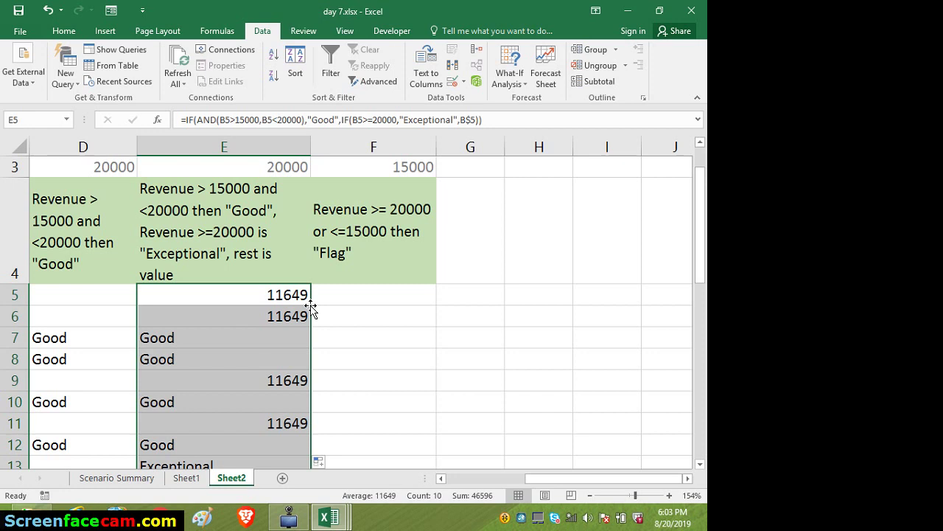
# - Start an IF formula in F5 whose OR test checks B5>=20000 or B5<=15000
pyautogui.click(354, 298)
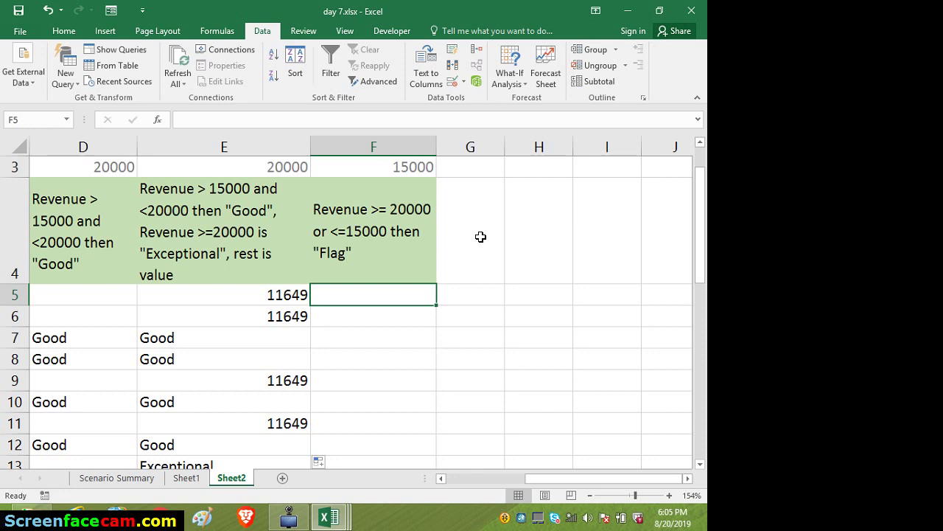
pyautogui.write('=')
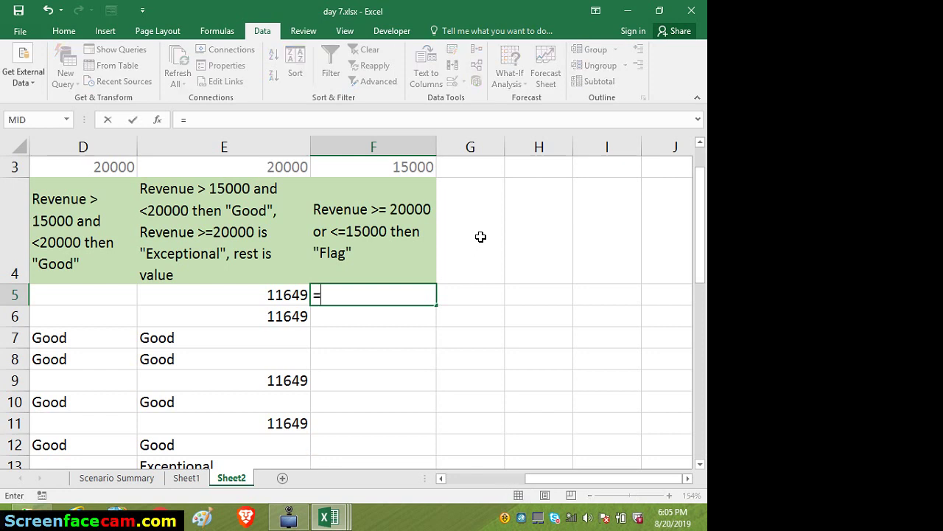
pyautogui.write('if')
pyautogui.press('Tab')
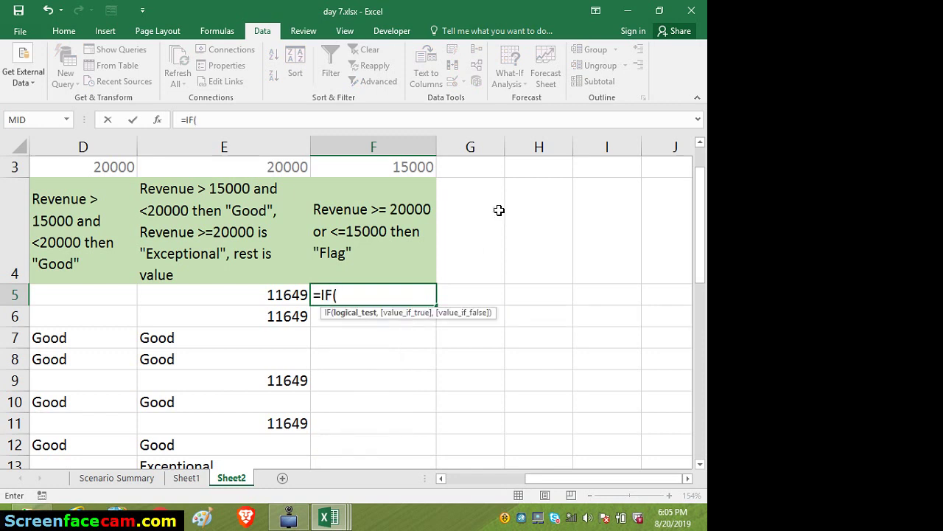
pyautogui.write('or')
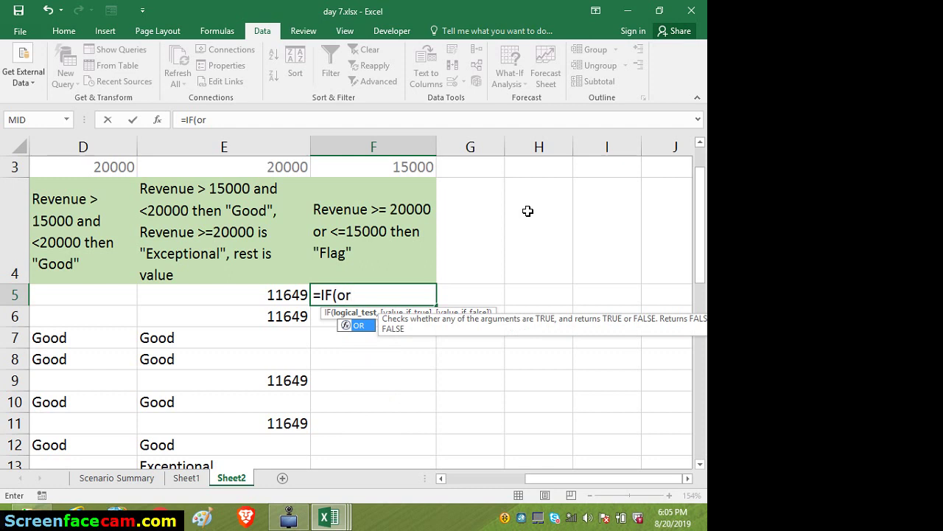
pyautogui.press('Tab')
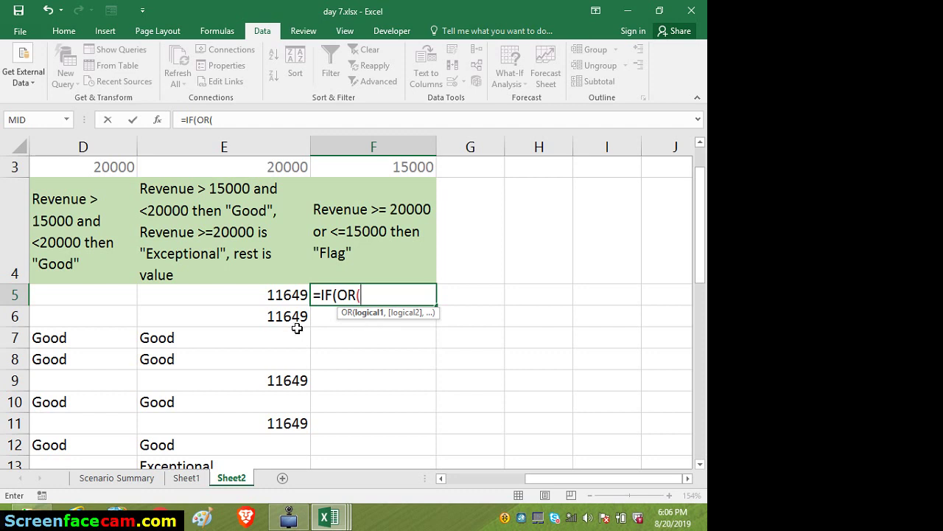
pyautogui.write('b5>=20000')
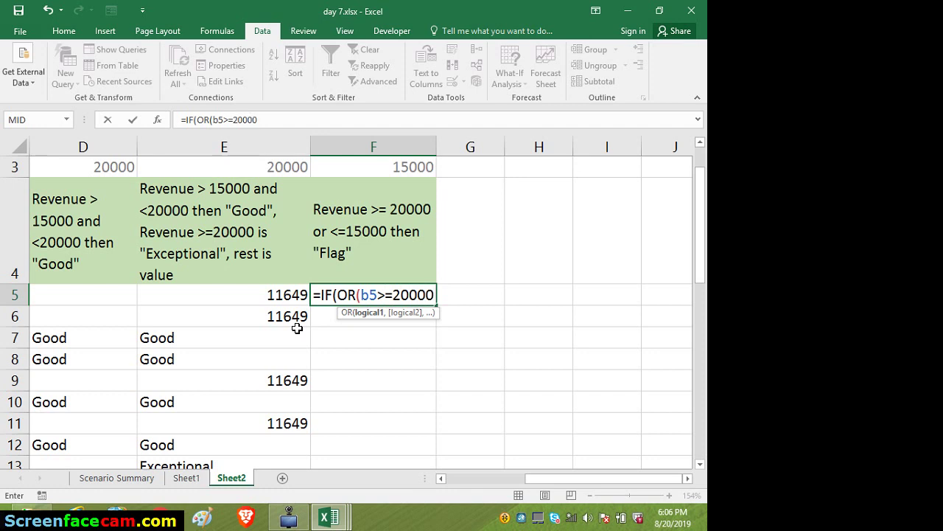
pyautogui.write(',')
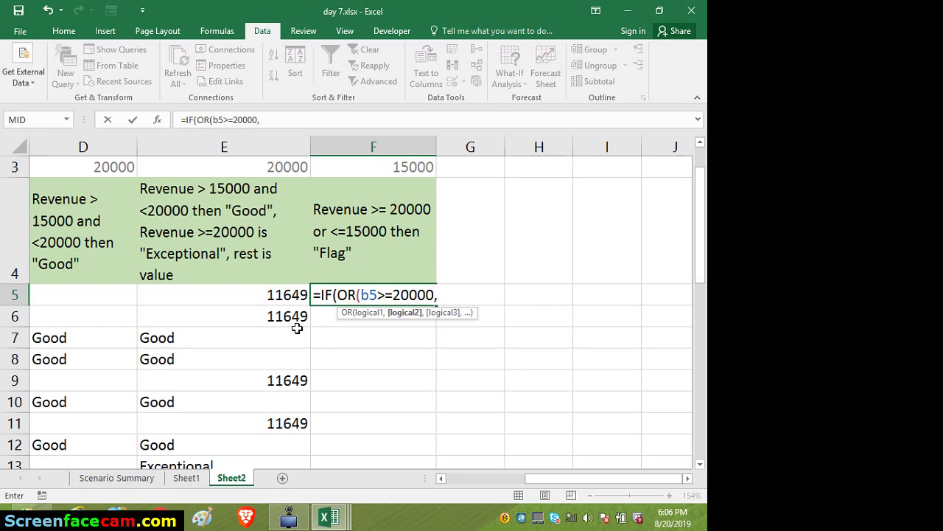
pyautogui.write('b5<=15000')
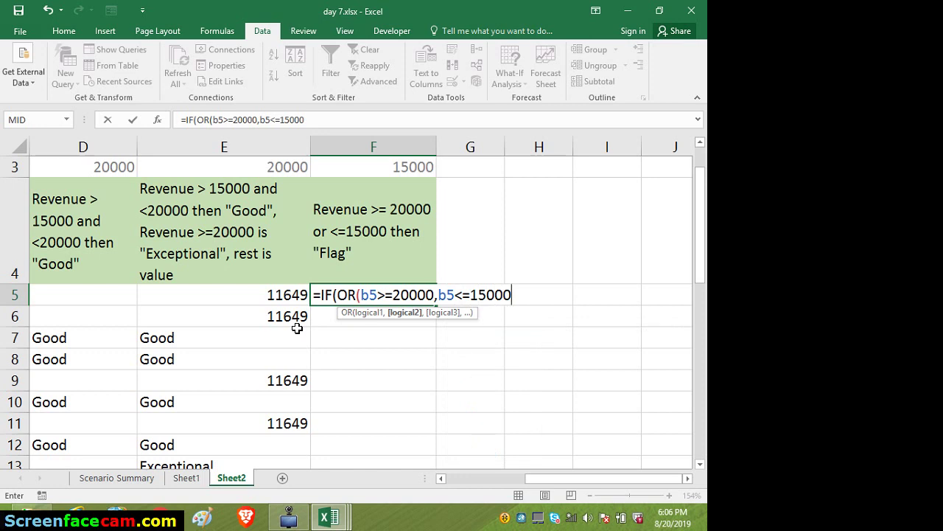
pyautogui.write(')')
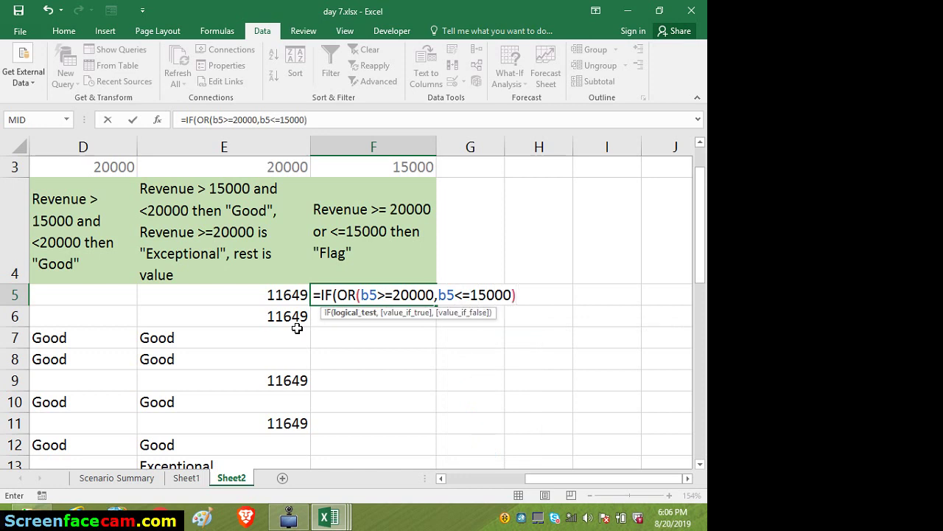
pyautogui.press('BackSpace')
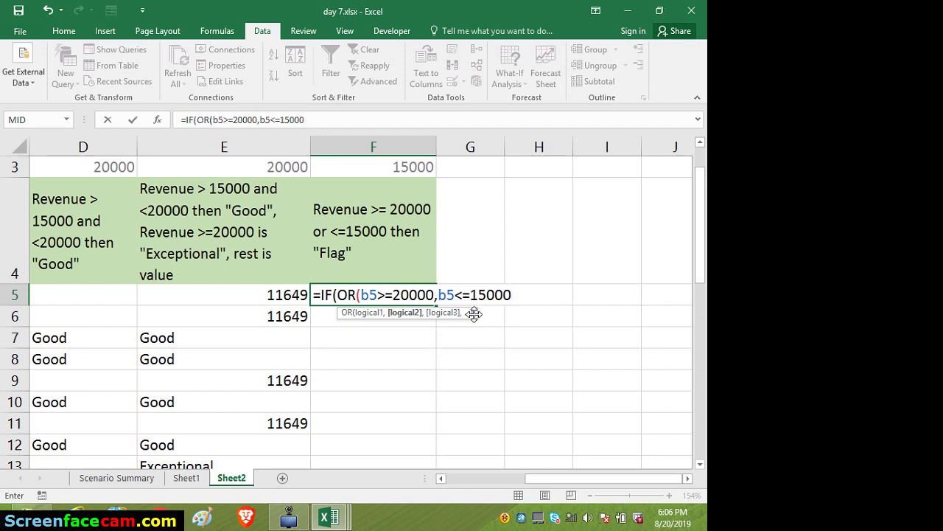
pyautogui.write(')')
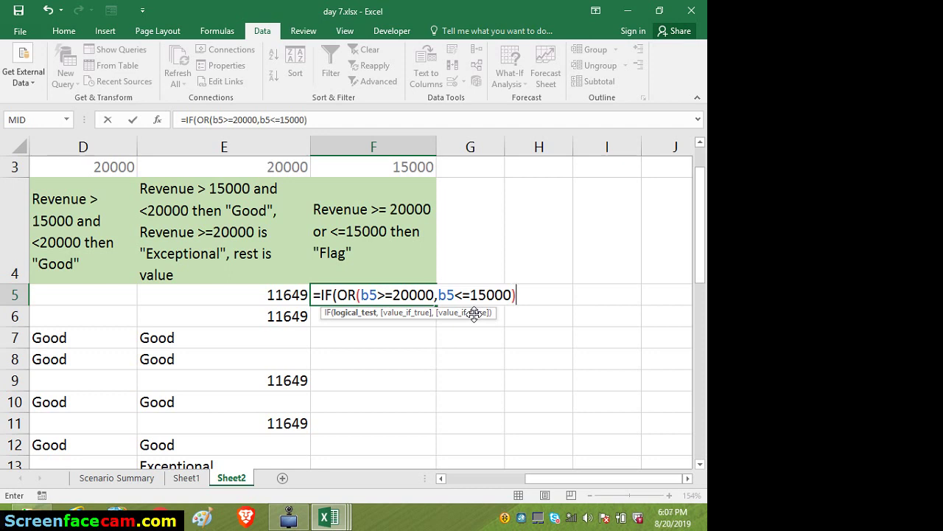
# - Complete the F5 formula with "Flag" as the true result and an empty string "" as the false result
pyautogui.write(',')
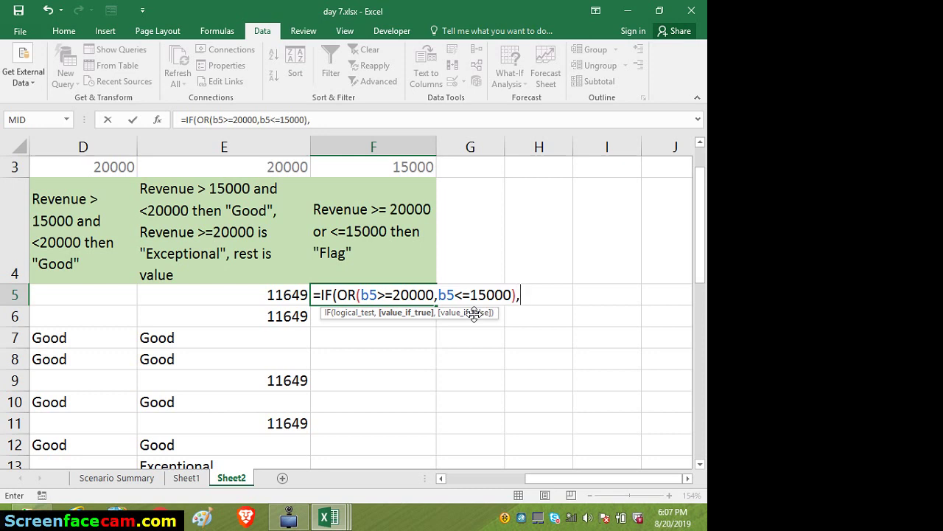
pyautogui.write('"Flag",')
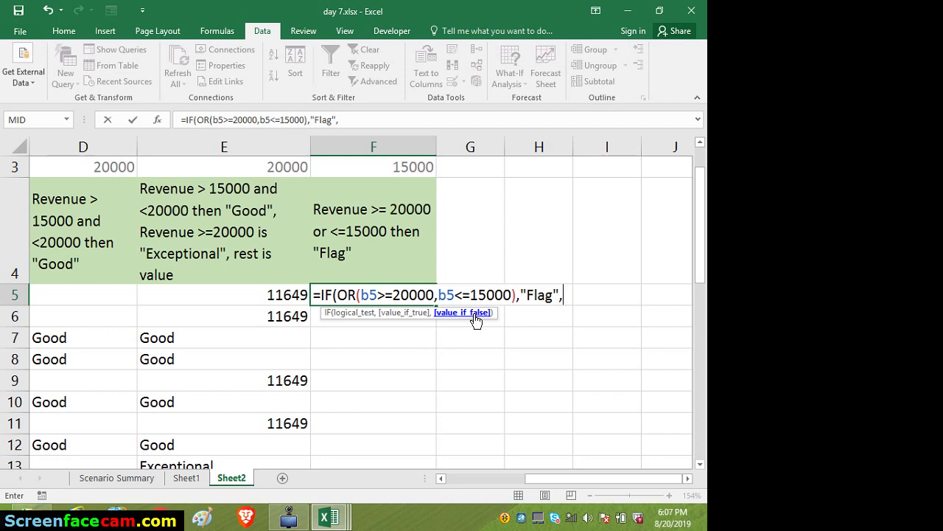
pyautogui.write('"0"))')
pyautogui.press('BackSpace')
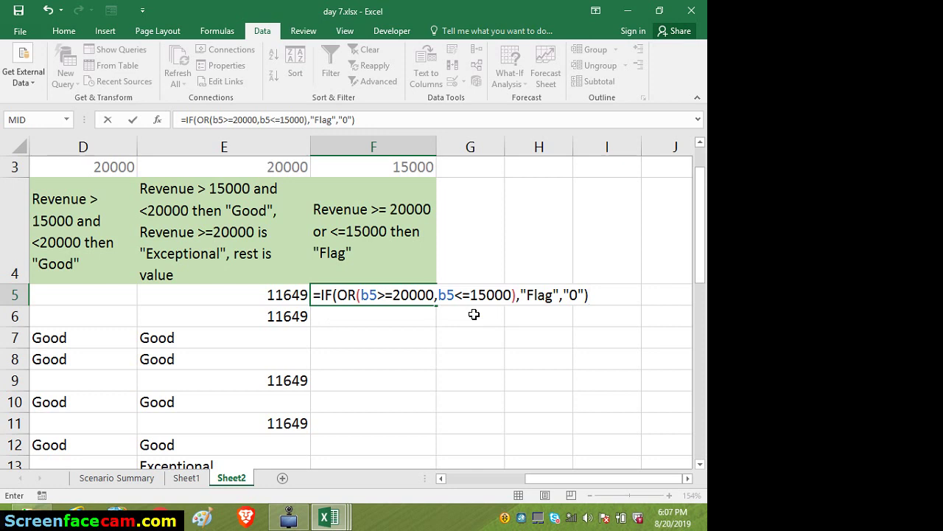
pyautogui.click(582, 292)
pyautogui.press('BackSpace')
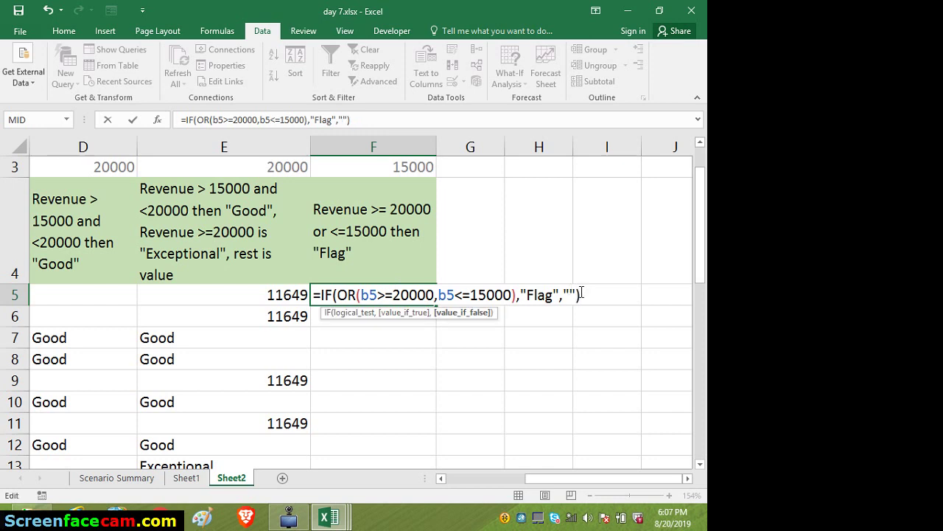
pyautogui.press('Return')
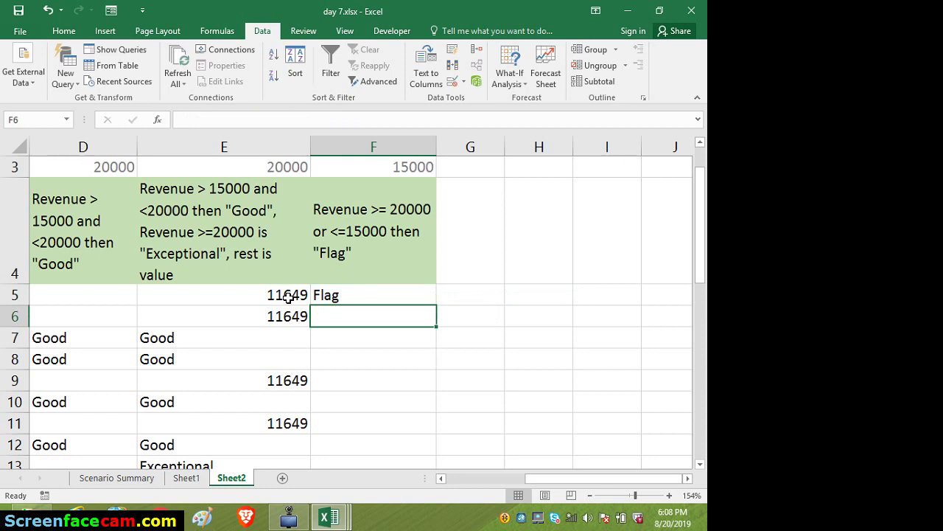
# - Fill the F5 flag formula down through F14 and review the formula's OR conditions in F5
pyautogui.click(377, 296)
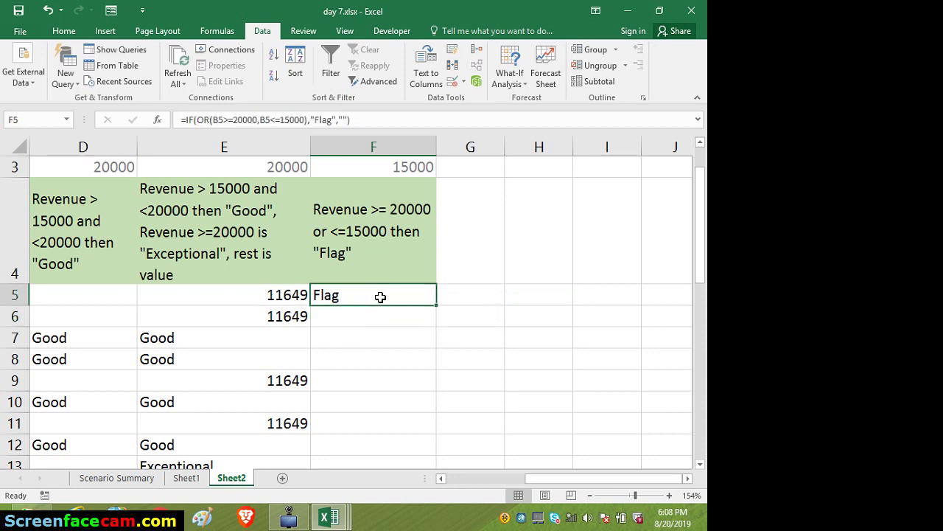
pyautogui.doubleClick(436, 304)
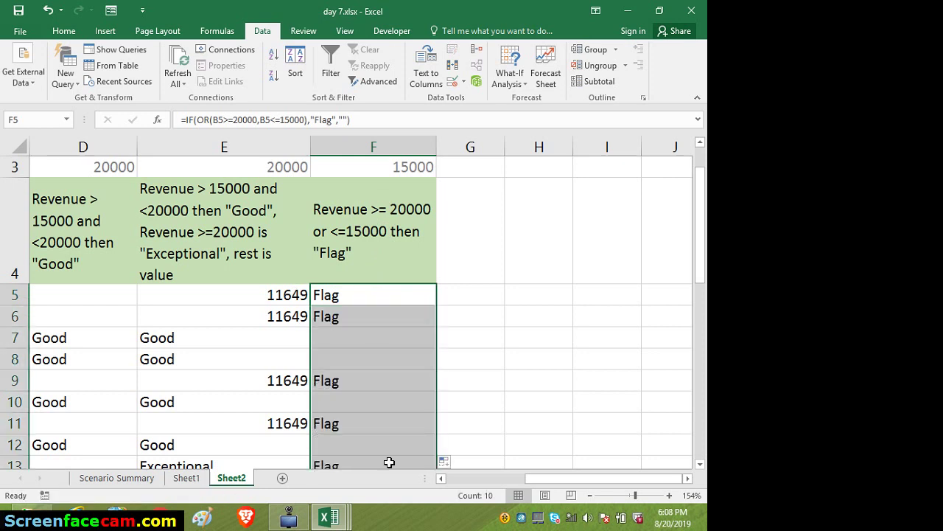
pyautogui.click(384, 294)
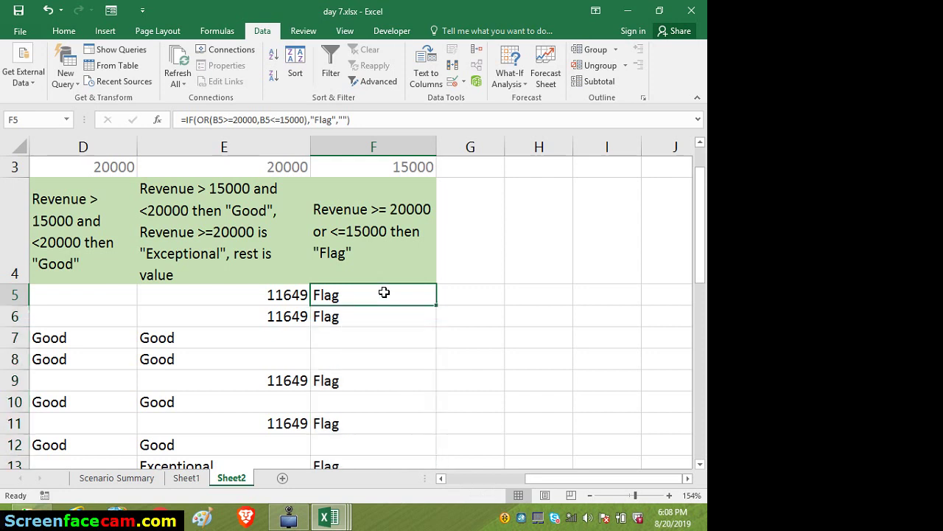
pyautogui.doubleClick(384, 294)
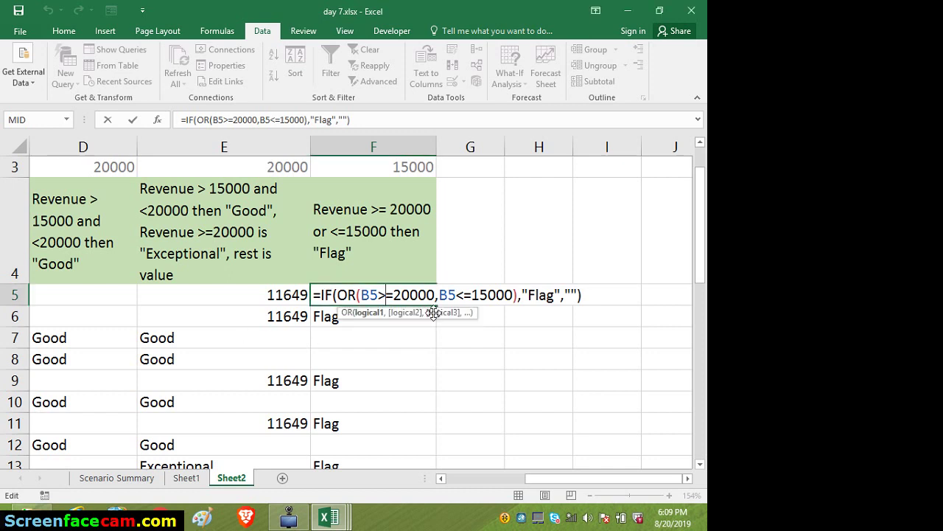
pyautogui.press('Return')
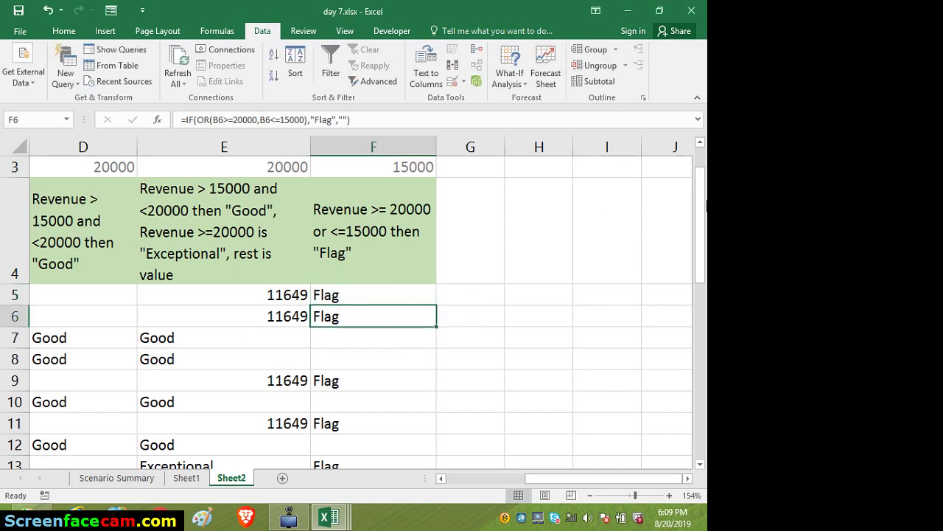
# - Enter =B23/C23-1 in D23 of the lower table to calculate Fightrr's actual revenue variance from budget
pyautogui.moveTo(700, 214); pyautogui.dragTo(705, 322)
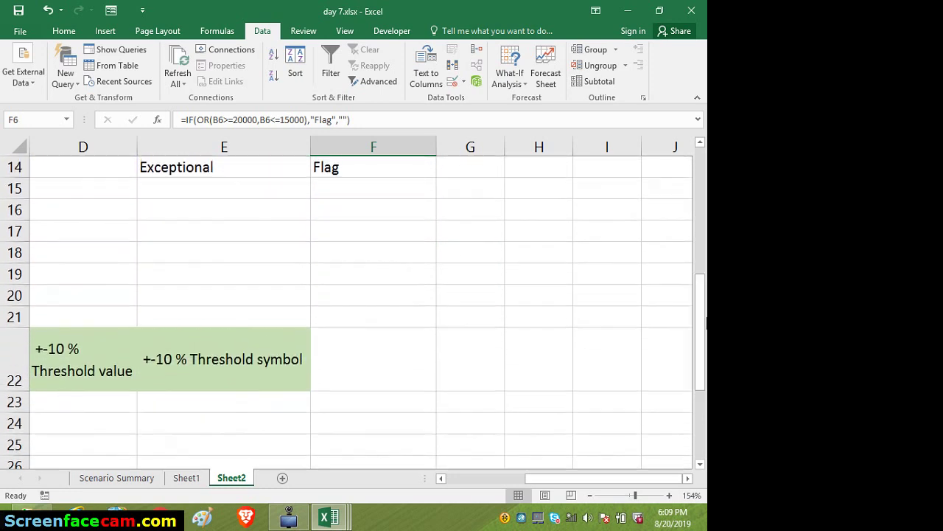
pyautogui.click(486, 482)
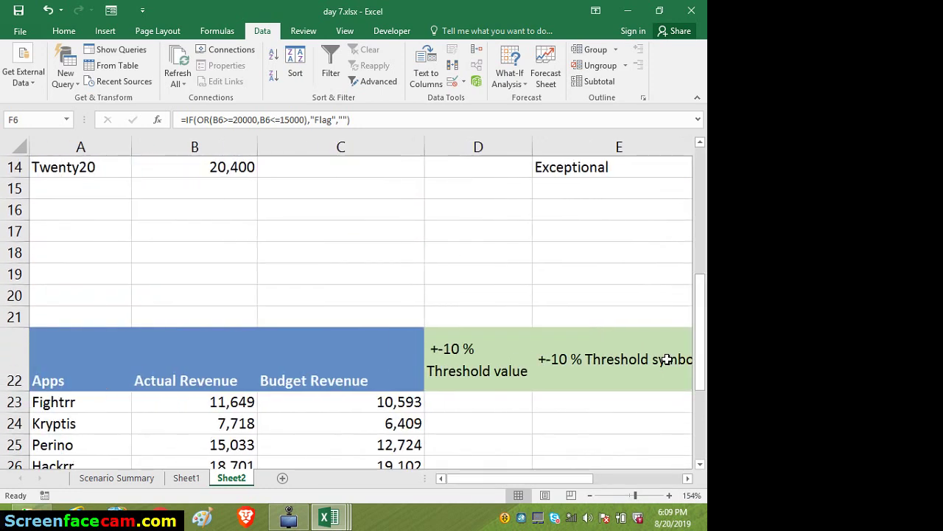
pyautogui.moveTo(706, 356); pyautogui.dragTo(706, 426)
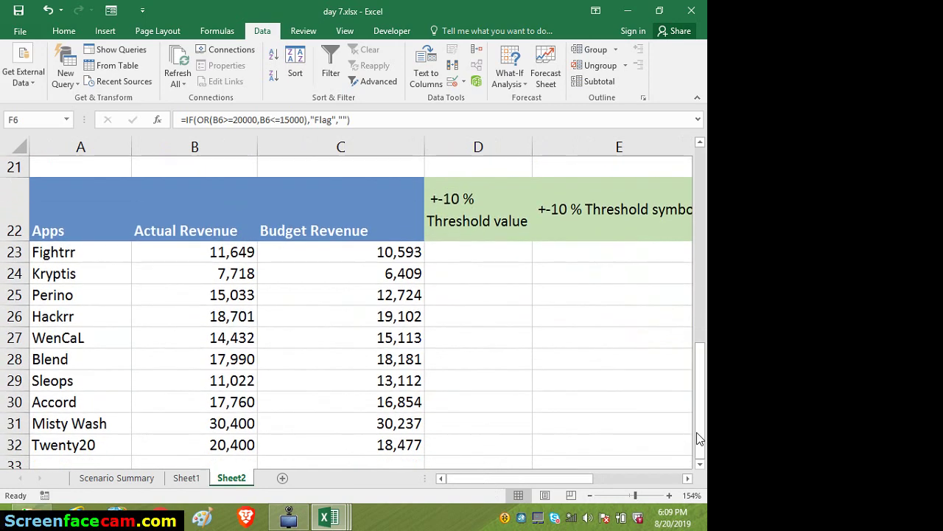
pyautogui.moveTo(578, 483)
pyautogui.mouseDown()
pyautogui.moveTo(593, 479)
pyautogui.moveTo(579, 478)
pyautogui.mouseUp()
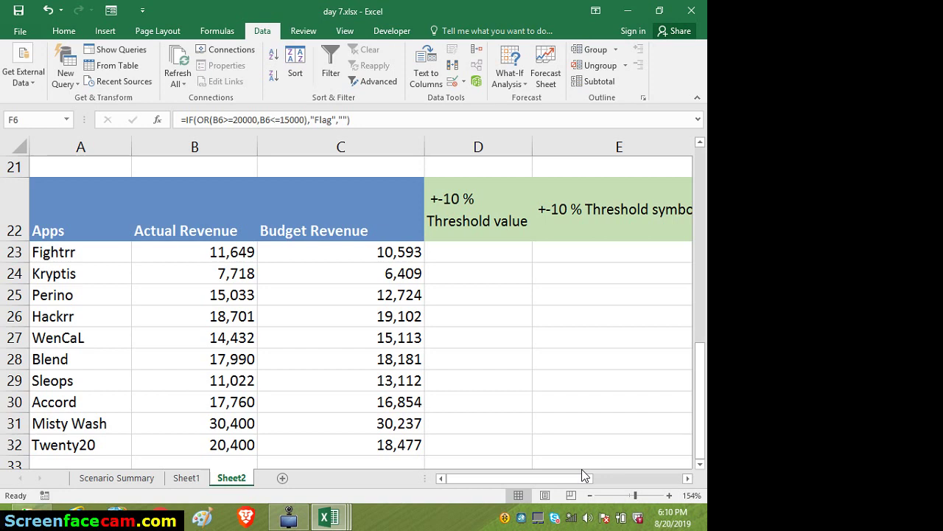
pyautogui.click(475, 254)
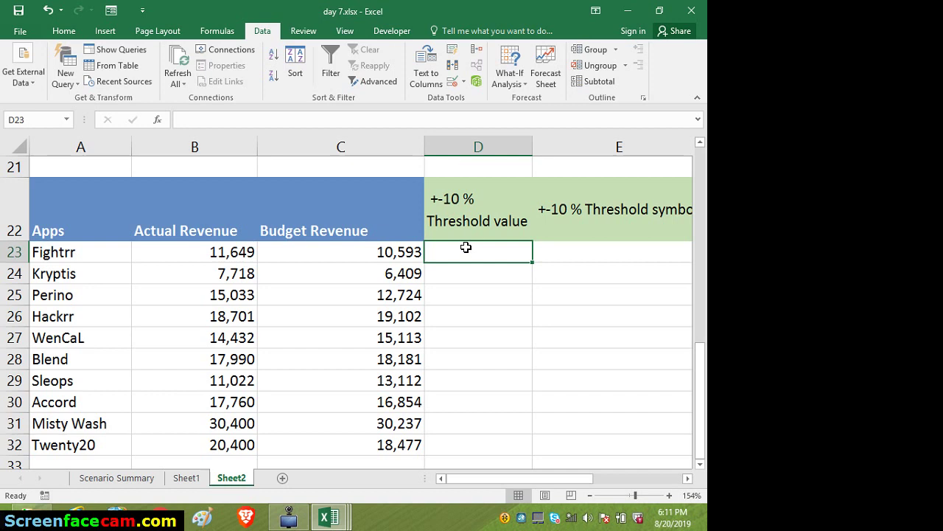
pyautogui.write('=')
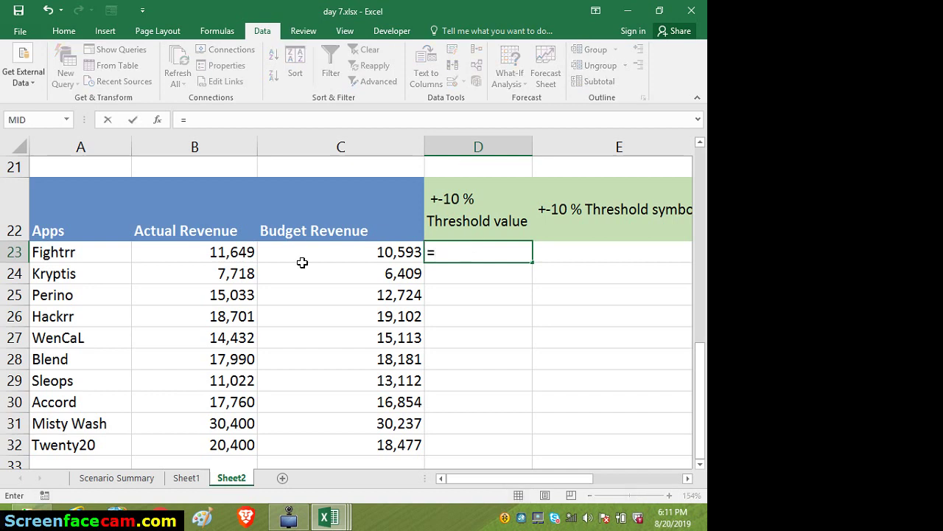
pyautogui.click(231, 252)
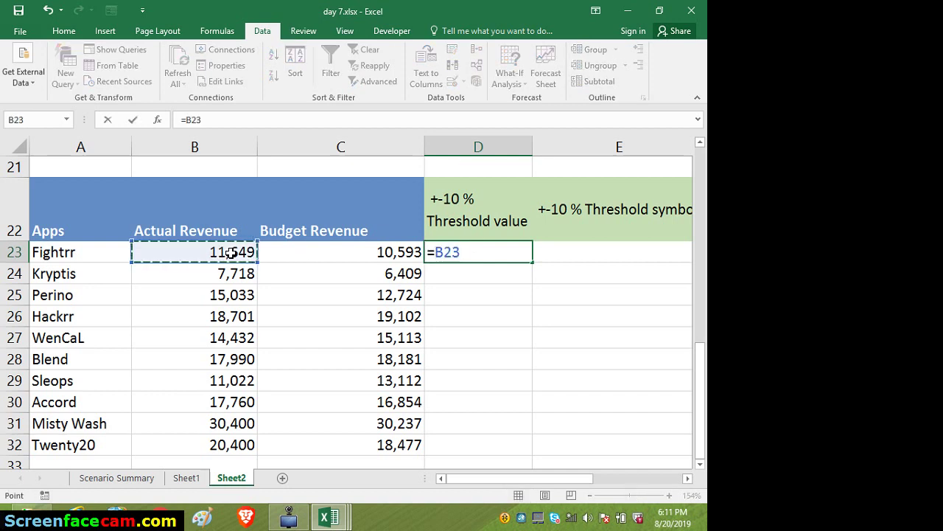
pyautogui.write('/')
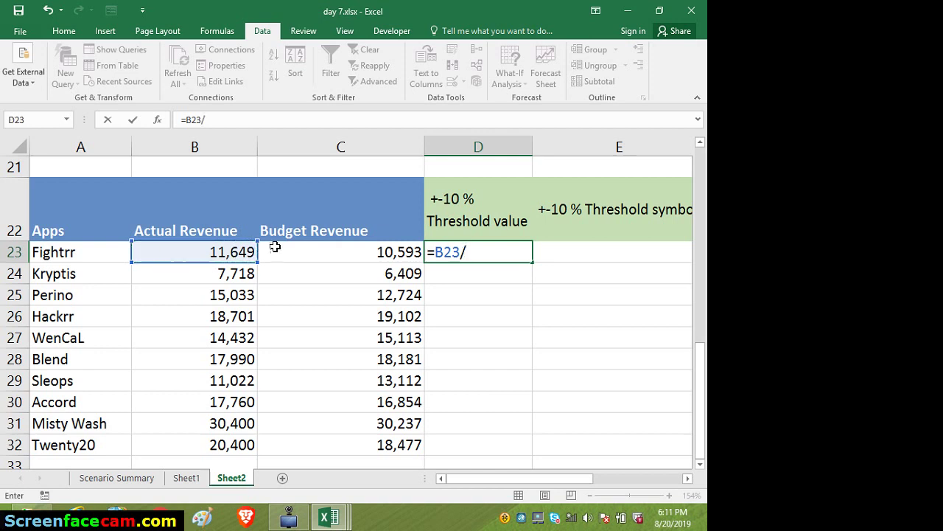
pyautogui.click(321, 254)
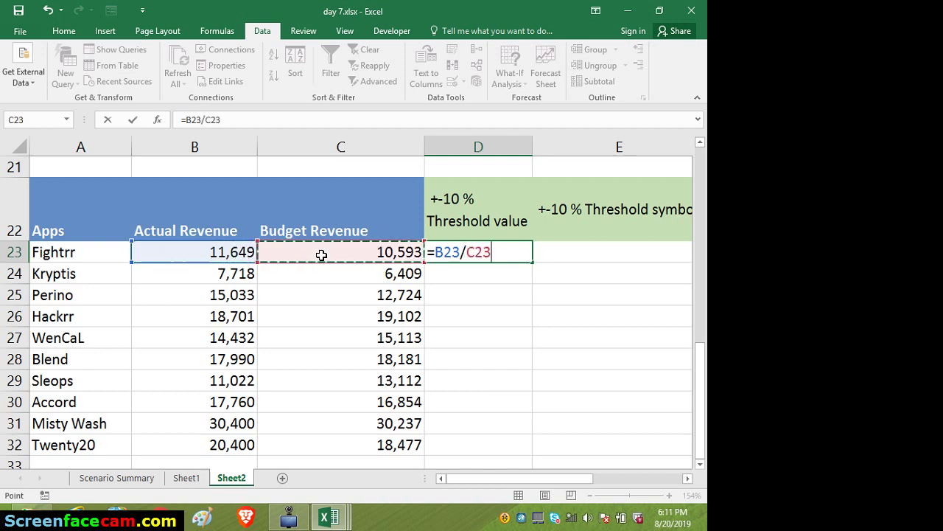
pyautogui.write('-1')
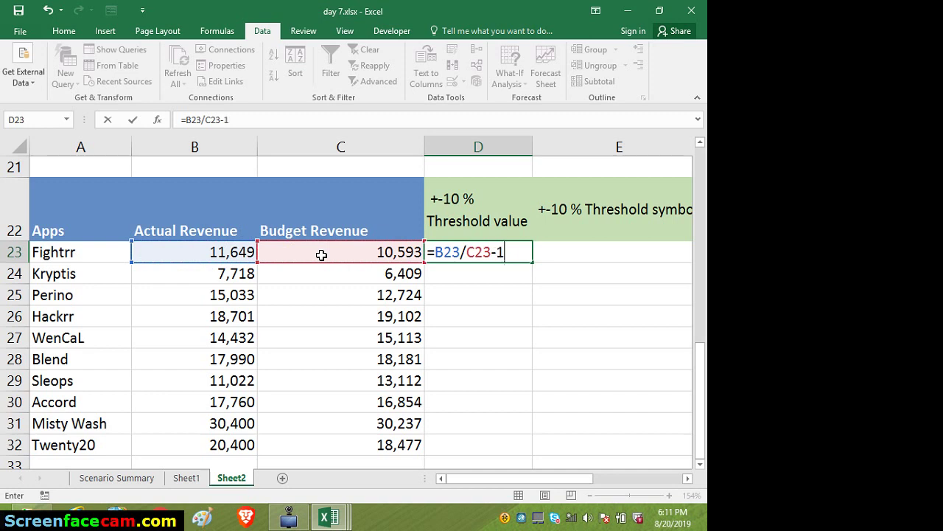
pyautogui.press('Return')
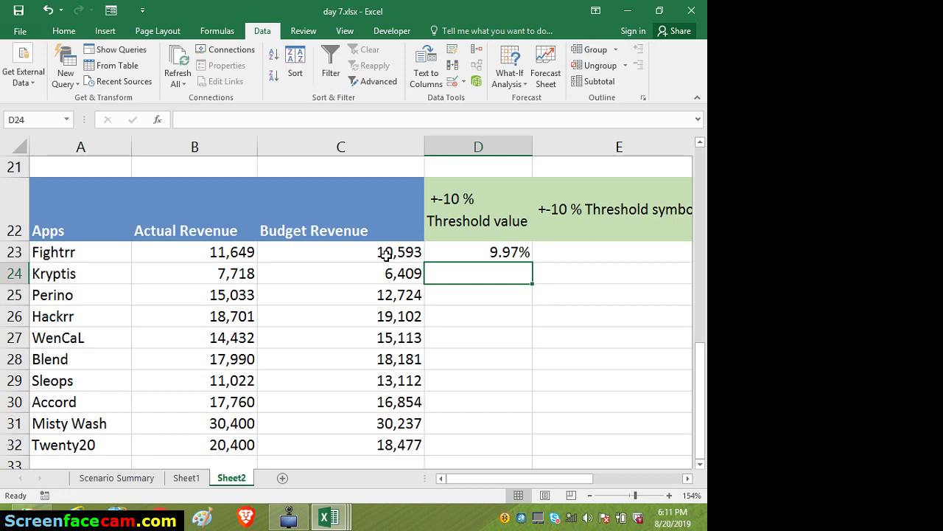
# - Review the variance formula in D23 and its references to actual and budget revenue
pyautogui.click(464, 251)
pyautogui.doubleClick(464, 252)
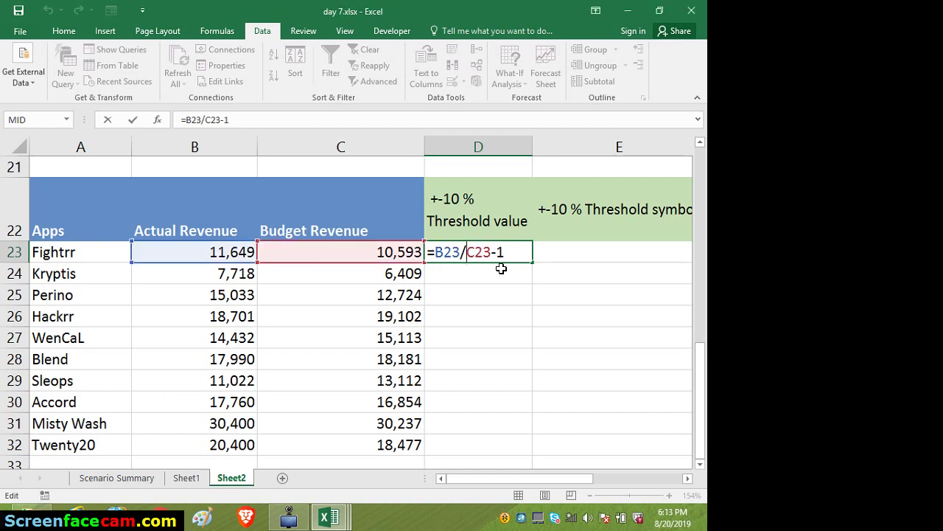
pyautogui.press('Return')
# - Close the D23 formula and look through the available number formats, including Percentage
pyautogui.click(575, 247)
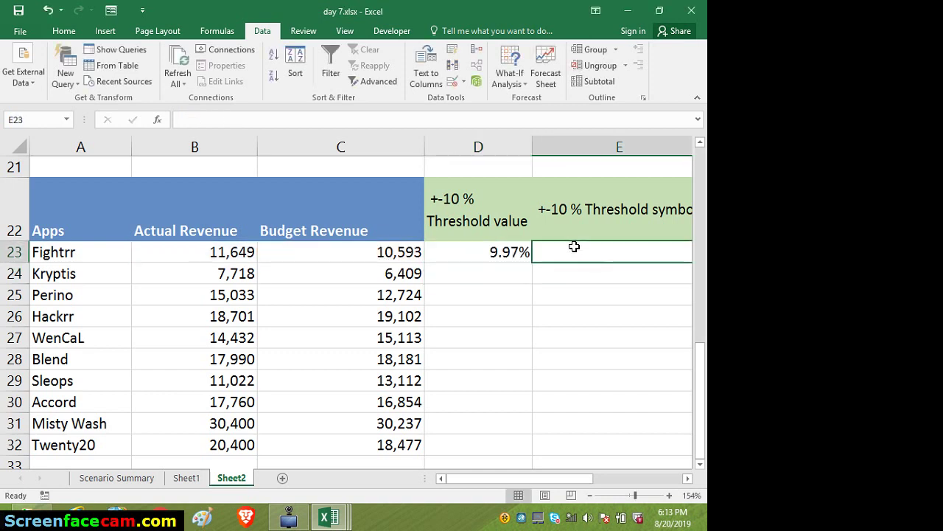
pyautogui.click(62, 32)
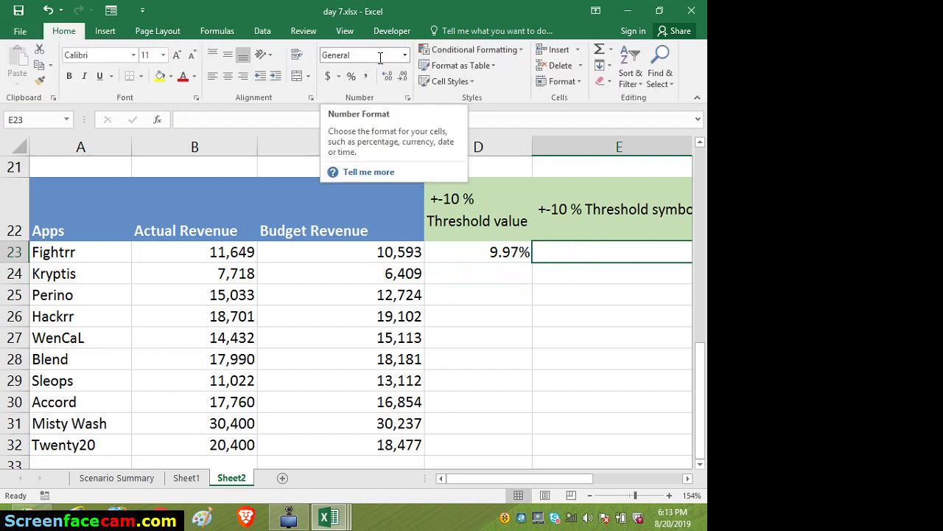
pyautogui.click(404, 56)
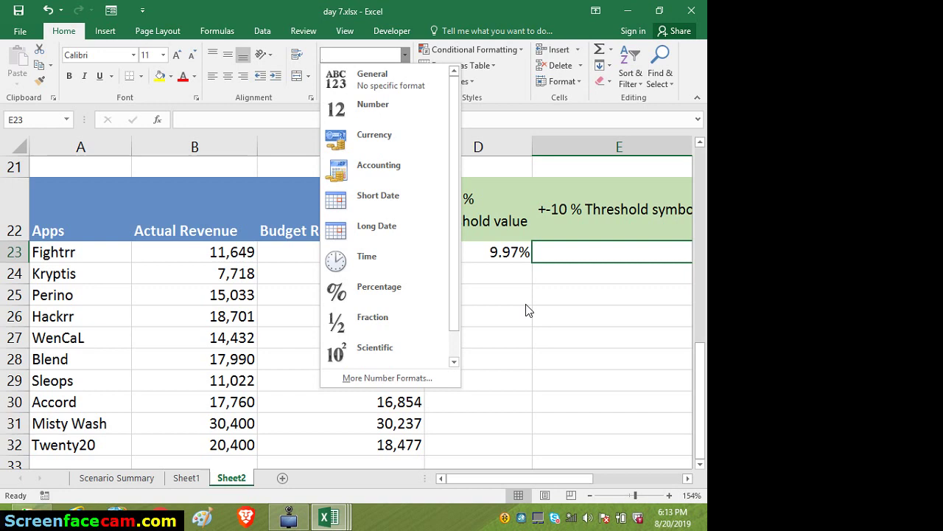
pyautogui.click(484, 256)
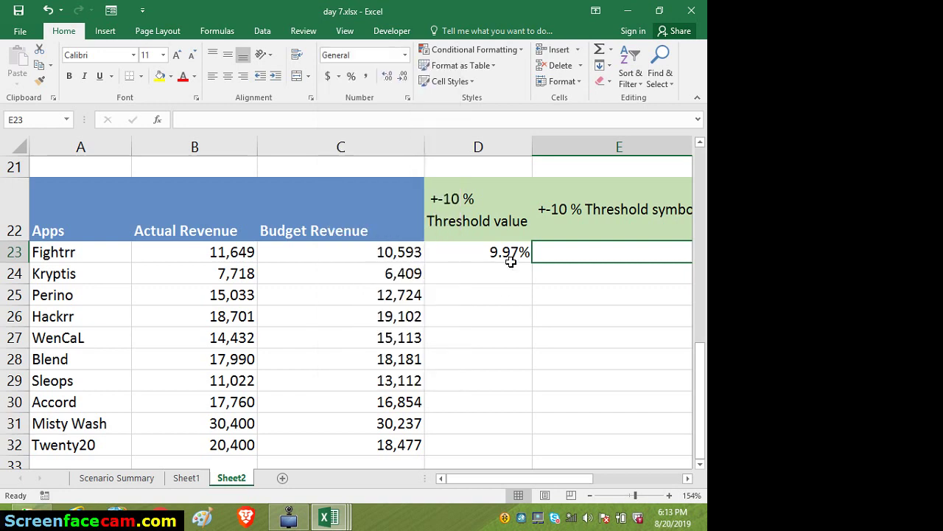
# - Fill the D23 variance formula down through D32 for all apps
pyautogui.click(505, 256)
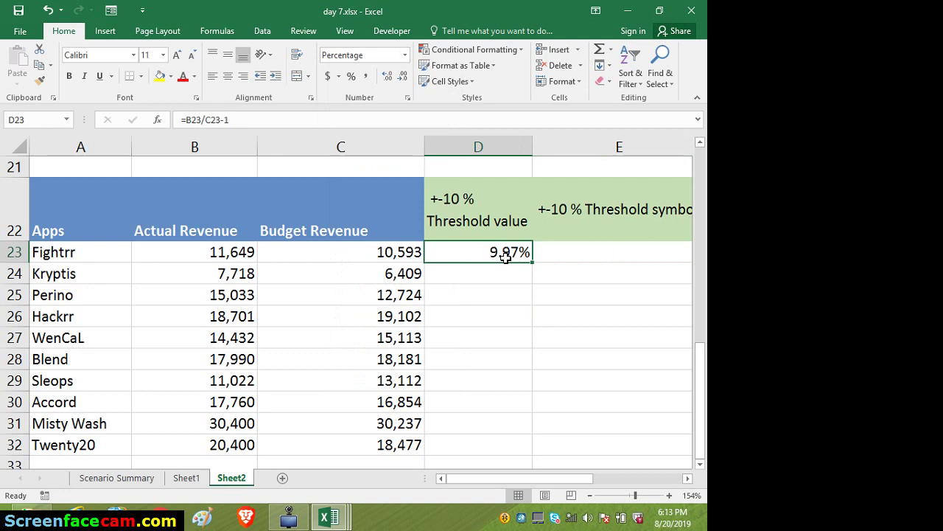
pyautogui.click(534, 264)
pyautogui.doubleClick(534, 265)
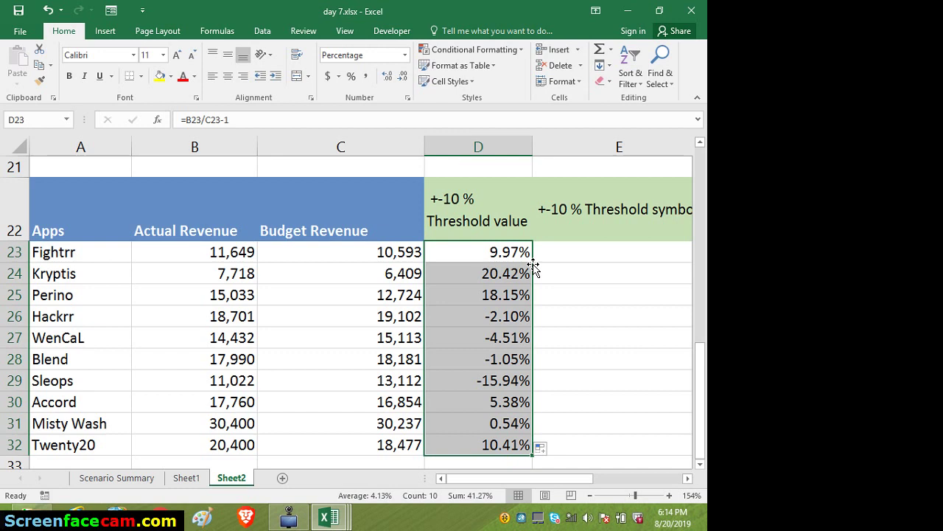
pyautogui.click(571, 258)
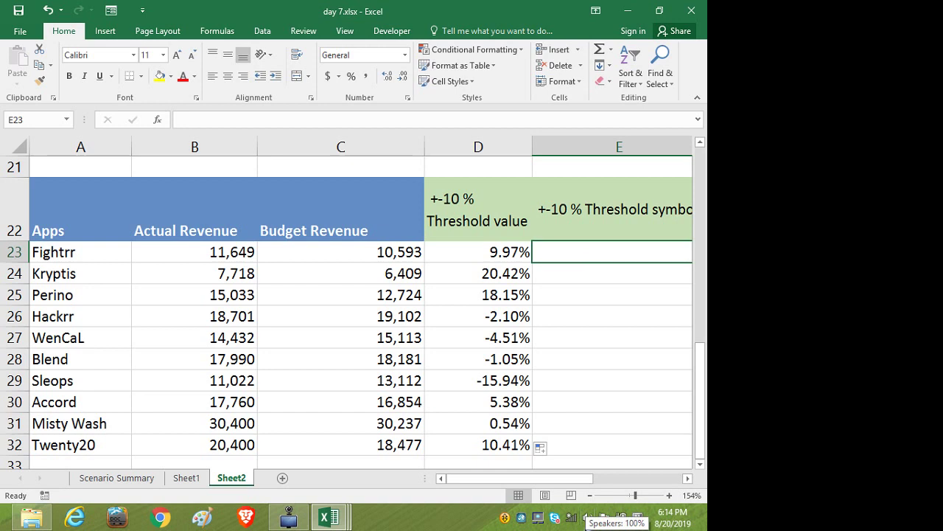
# - Clear the variance formulas from D23:D27
pyautogui.moveTo(499, 252); pyautogui.dragTo(508, 338)
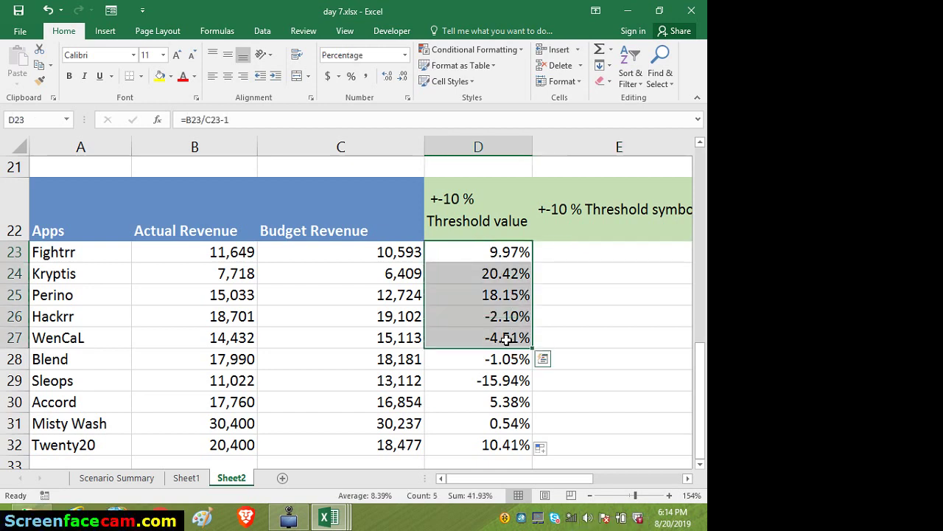
pyautogui.press('Delete')
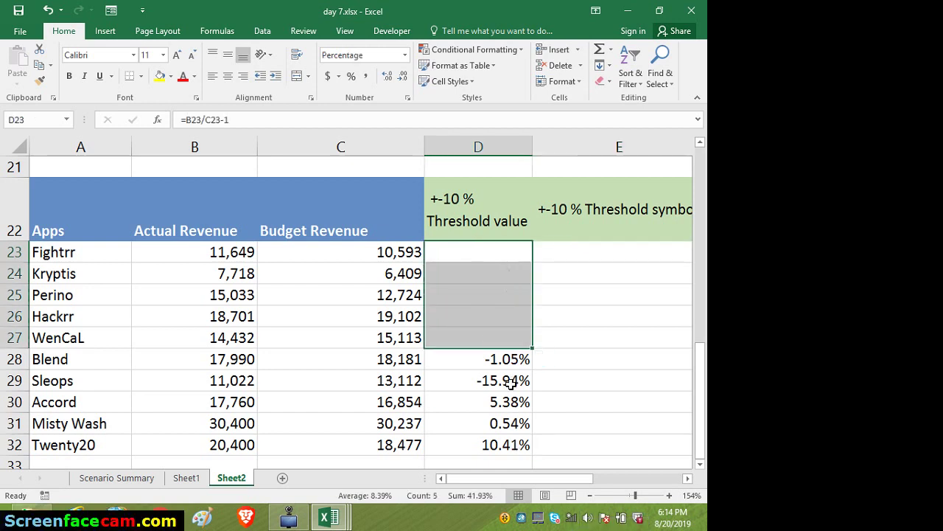
pyautogui.click(485, 267)
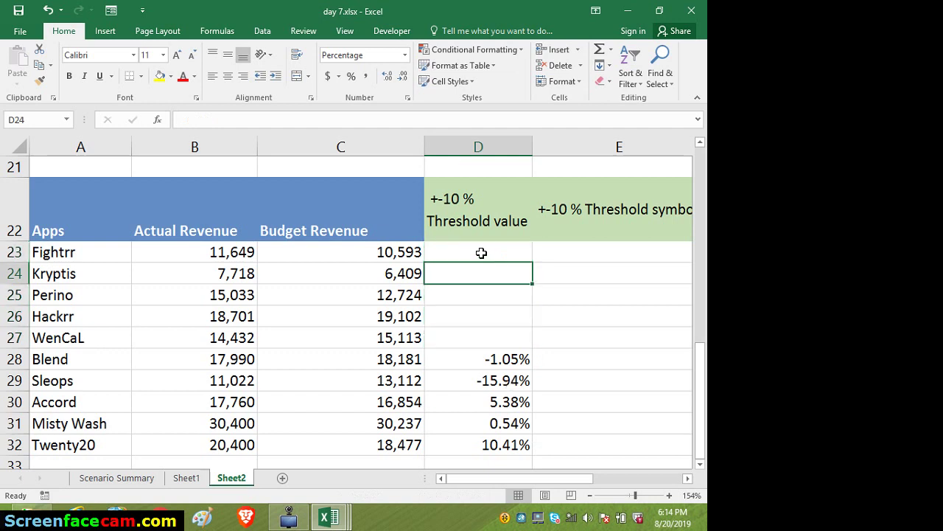
# - Start an IF formula in D23 that tests whether B23/C23-1 is greater than 10%
pyautogui.click(481, 253)
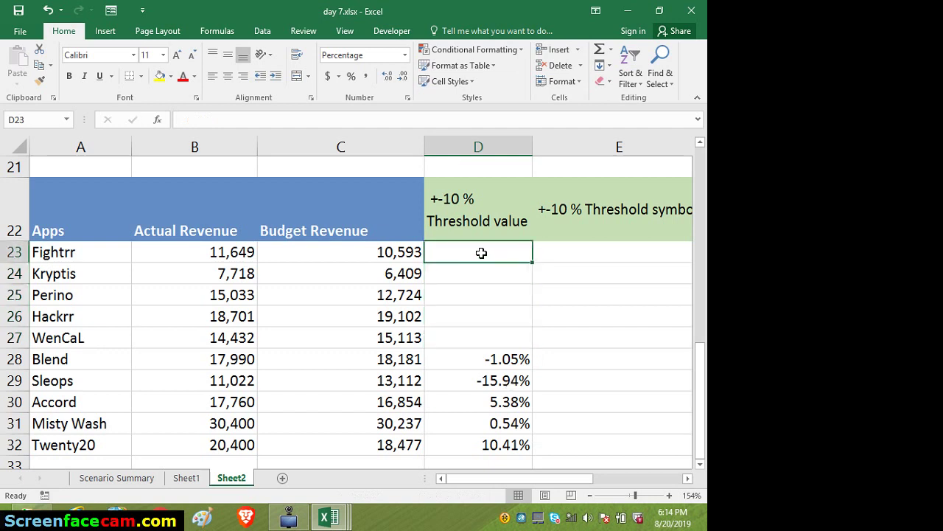
pyautogui.write('=if')
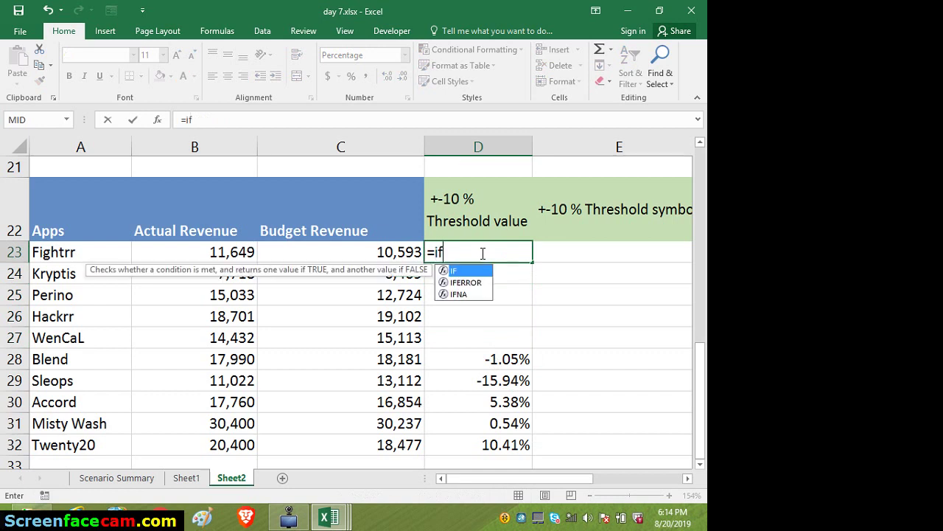
pyautogui.press('Tab')
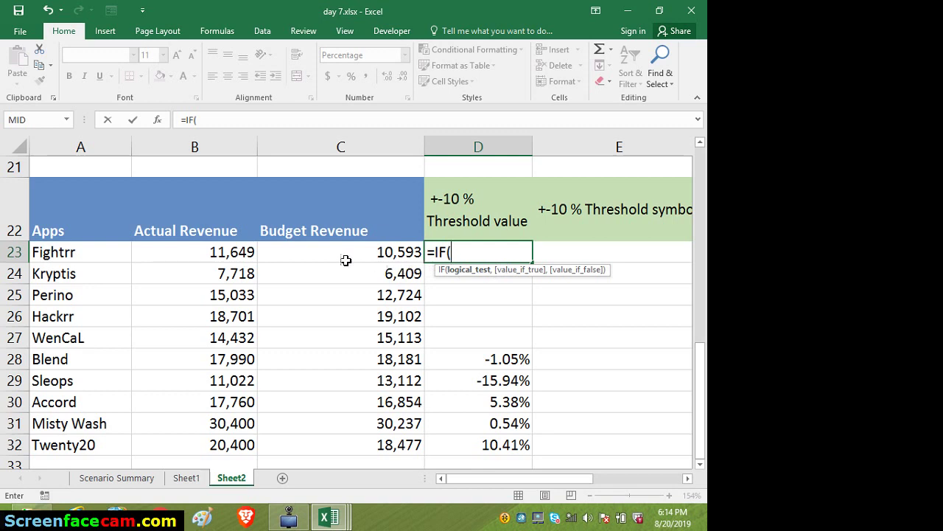
pyautogui.click(236, 252)
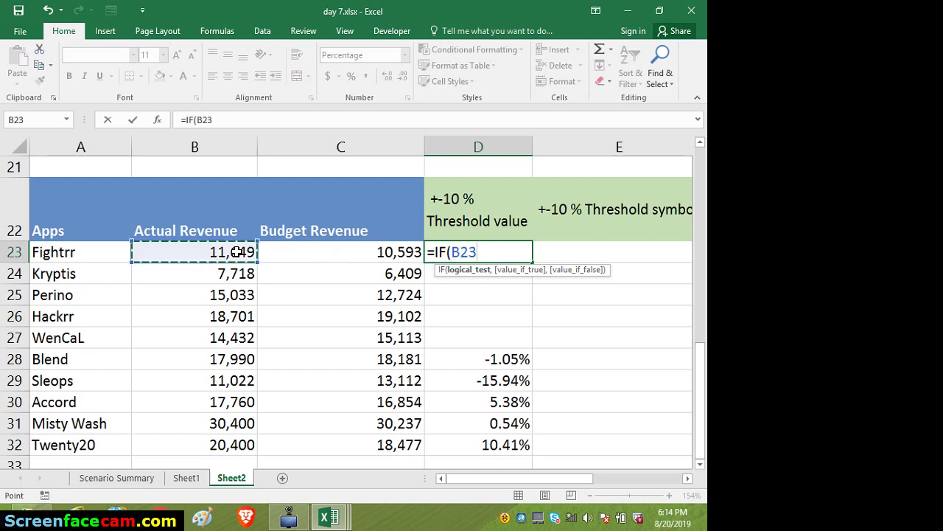
pyautogui.write('/')
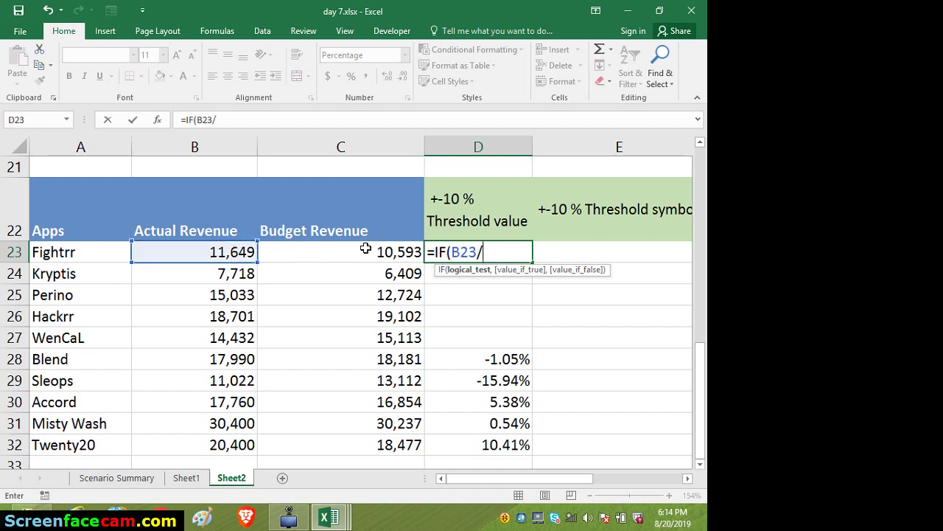
pyautogui.click(364, 250)
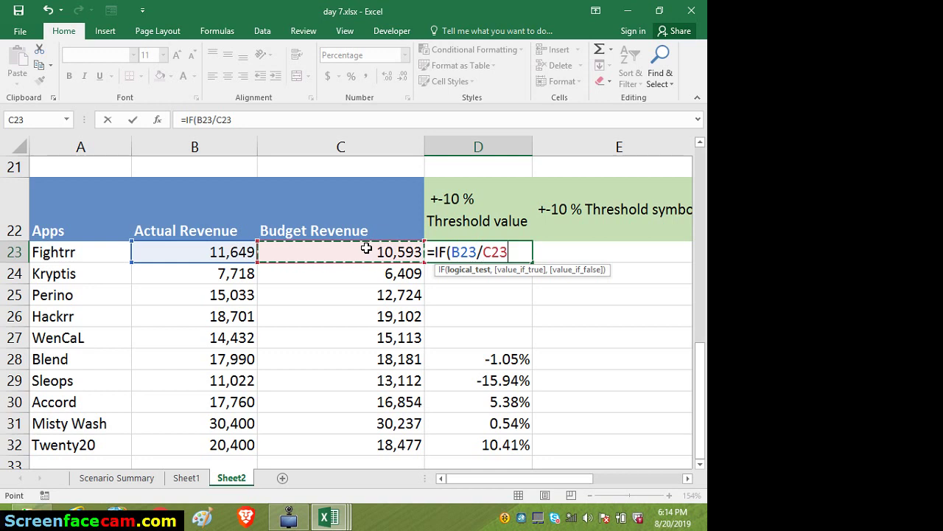
pyautogui.write('-')
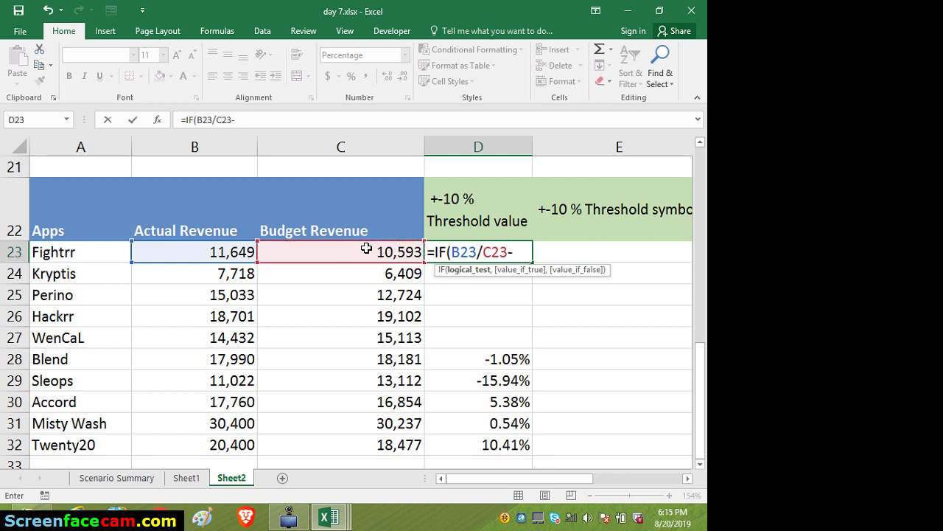
pyautogui.write('1')
pyautogui.write('>10%,')
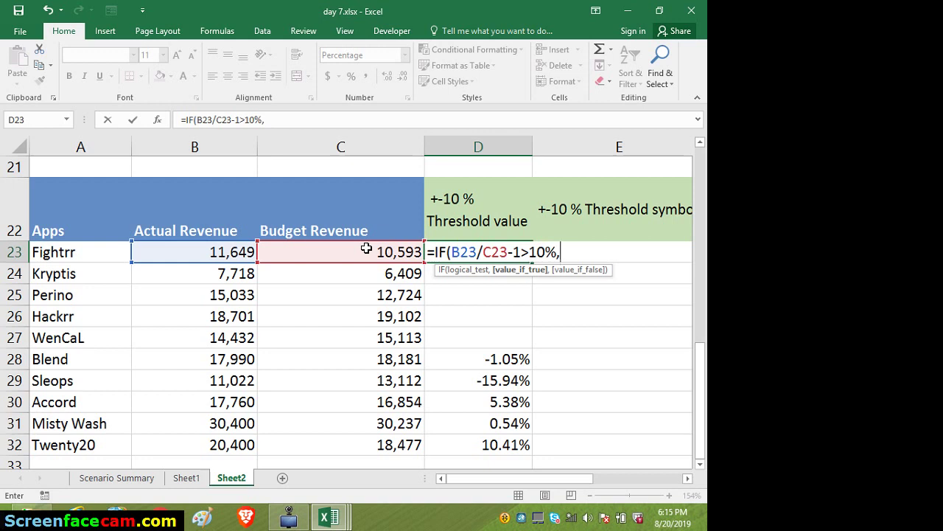
# - Complete the D23 IF formula with "unaccepteble" as the true result and an empty string "" as the false result
pyautogui.write('"unacc')
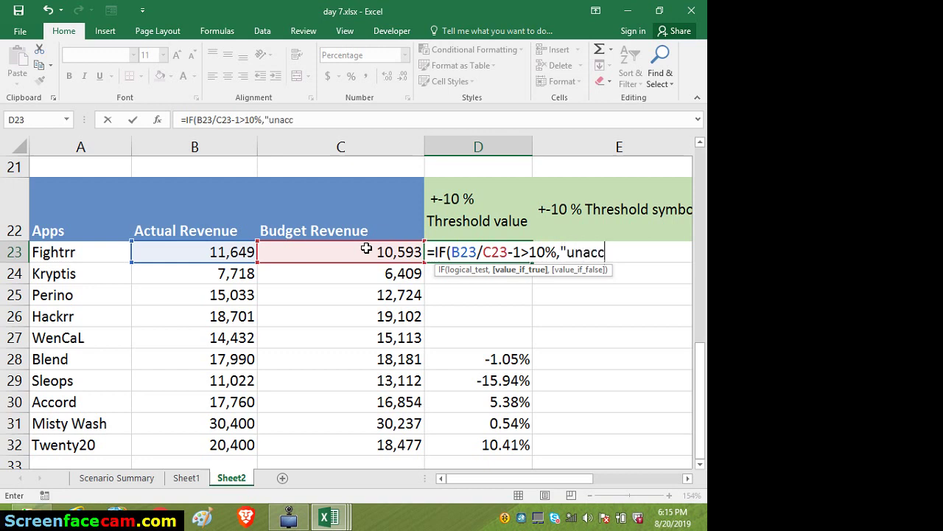
pyautogui.write('epteble')
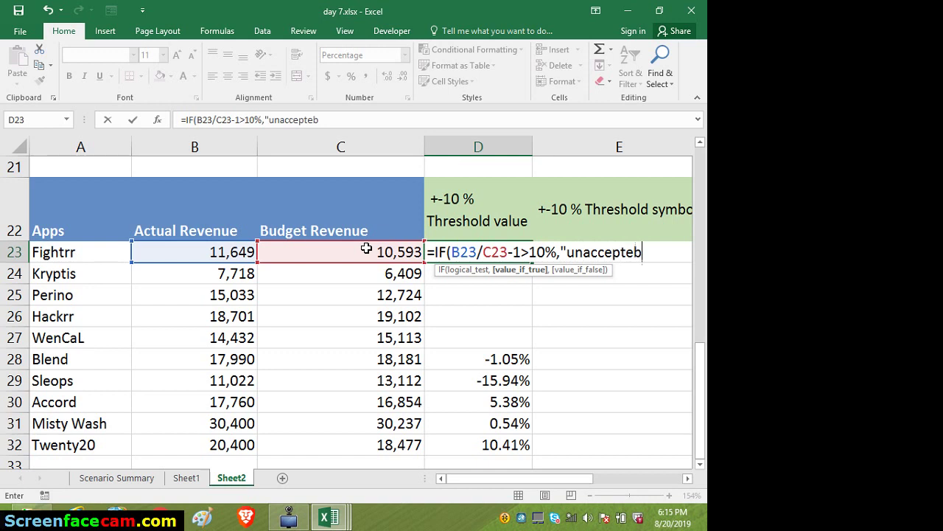
pyautogui.write('","')
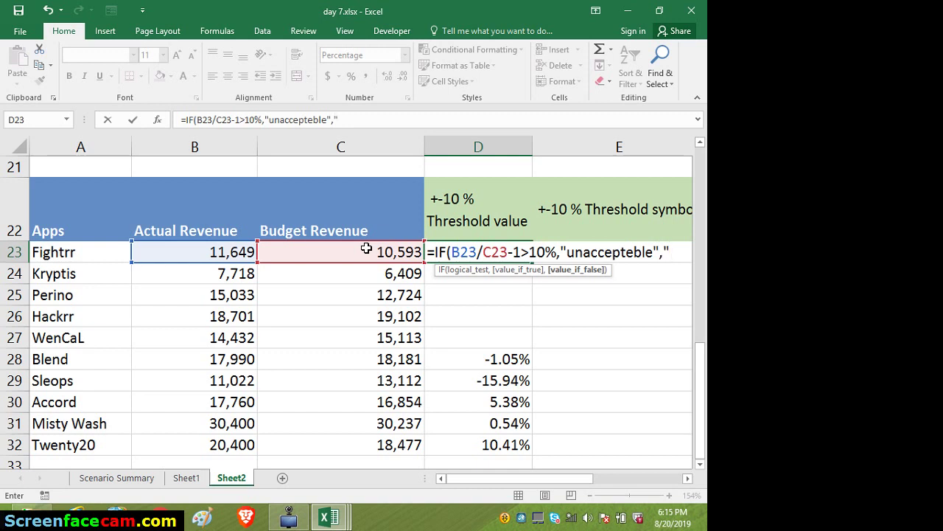
pyautogui.press('BackSpace')
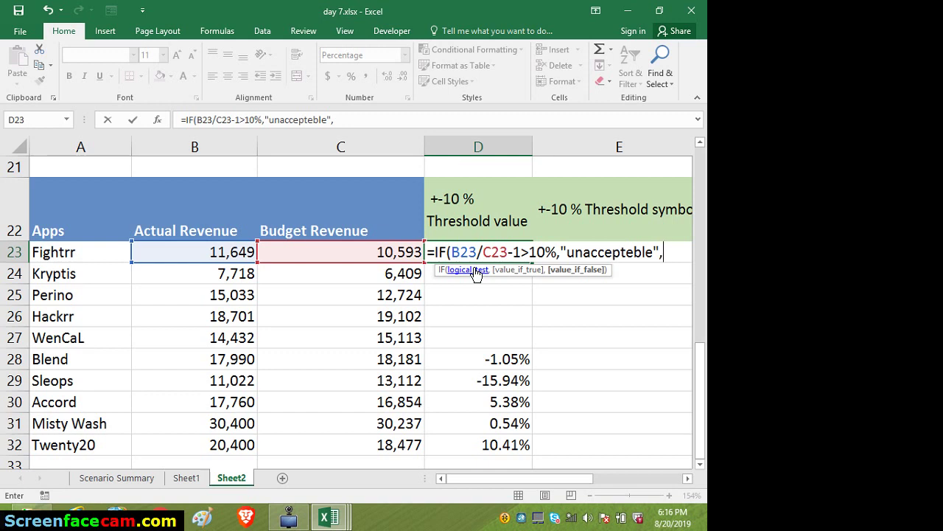
pyautogui.write('"")')
pyautogui.hotkey('ctrl', 'Return')
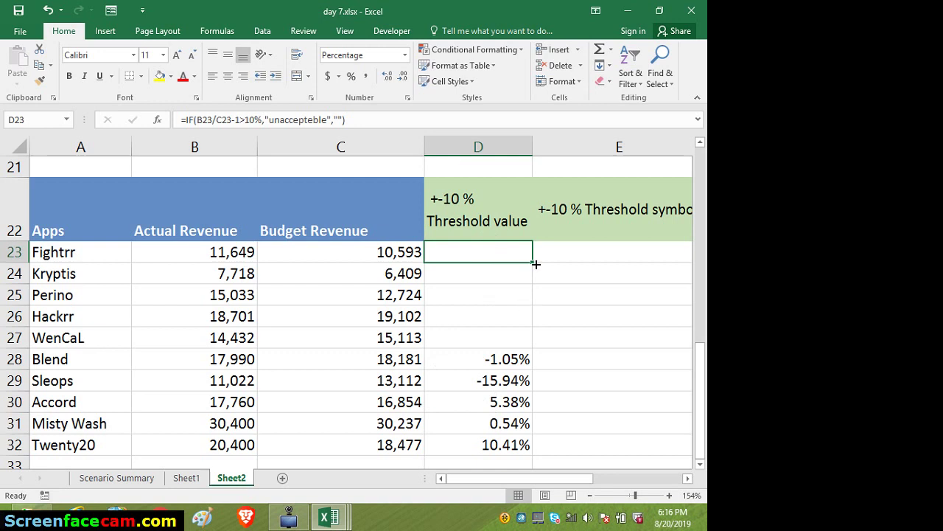
# - Fill the D23 IF formula down through D32 and check the filled cells
pyautogui.moveTo(536, 264); pyautogui.dragTo(504, 346)
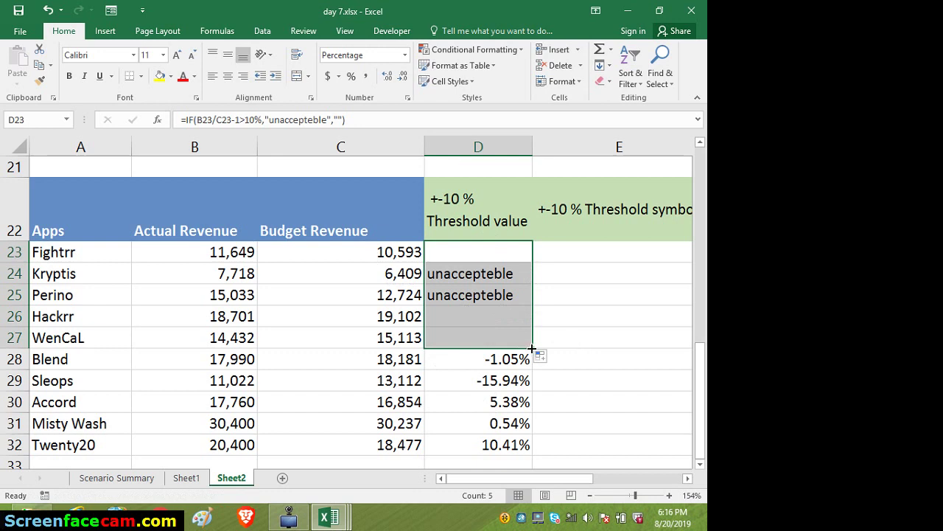
pyautogui.moveTo(533, 348); pyautogui.dragTo(532, 451)
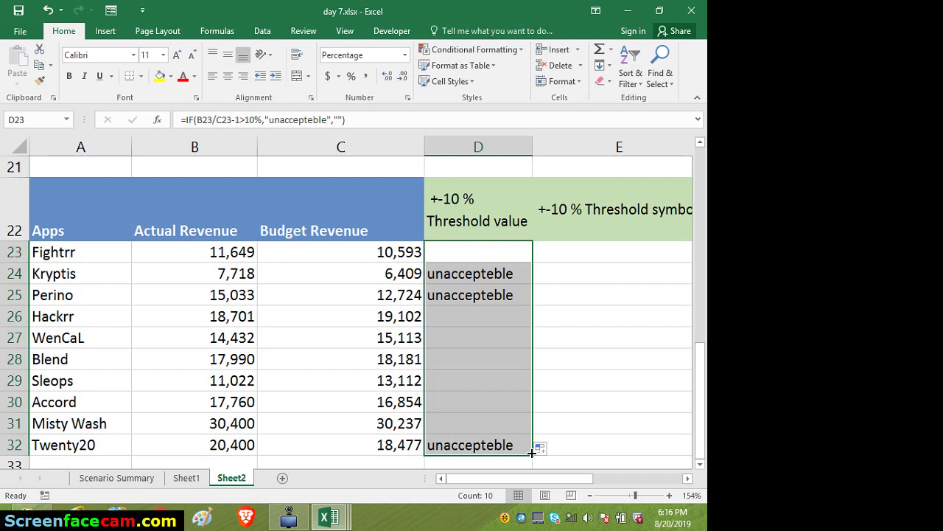
pyautogui.click(503, 265)
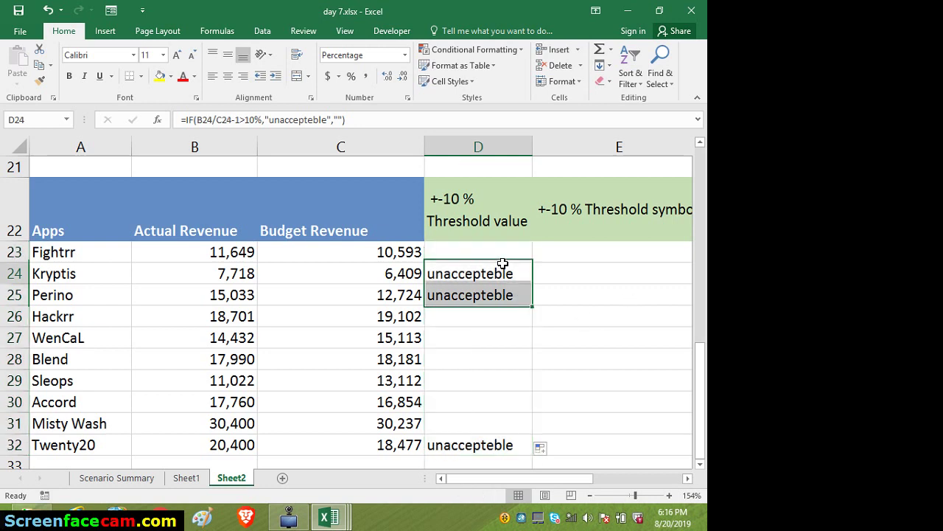
pyautogui.press('Up')
pyautogui.press('Up')
pyautogui.hotkey('ctrl', 'Down')
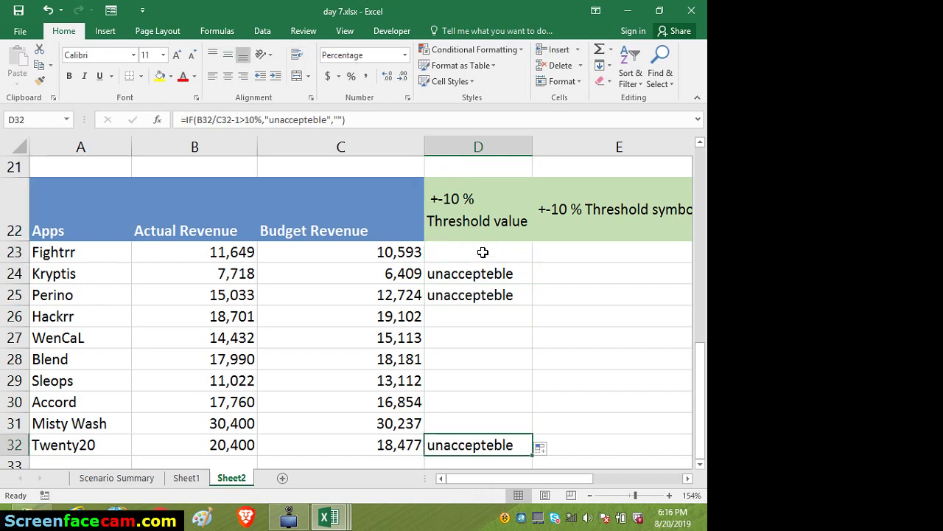
# - Replace the empty-string false result in D23's IF formula with B23/C23-1
pyautogui.doubleClick(484, 252)
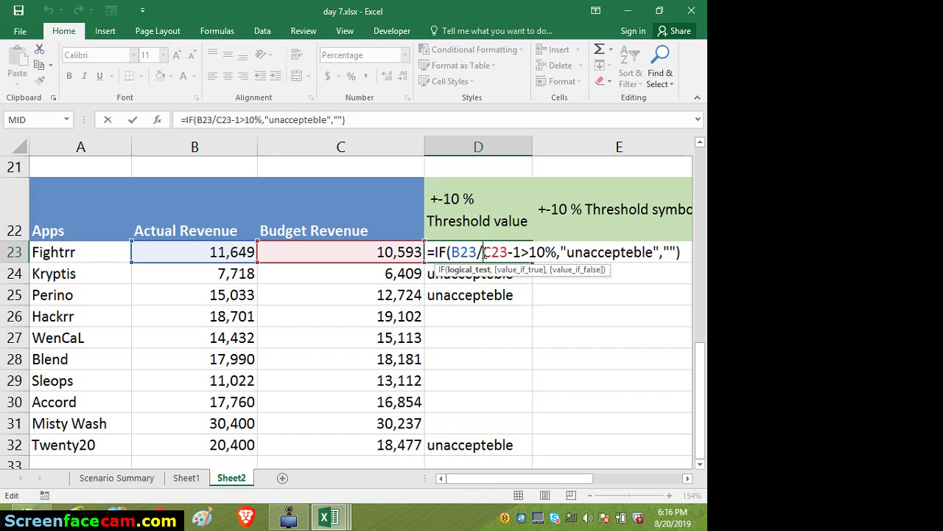
pyautogui.doubleClick(672, 252)
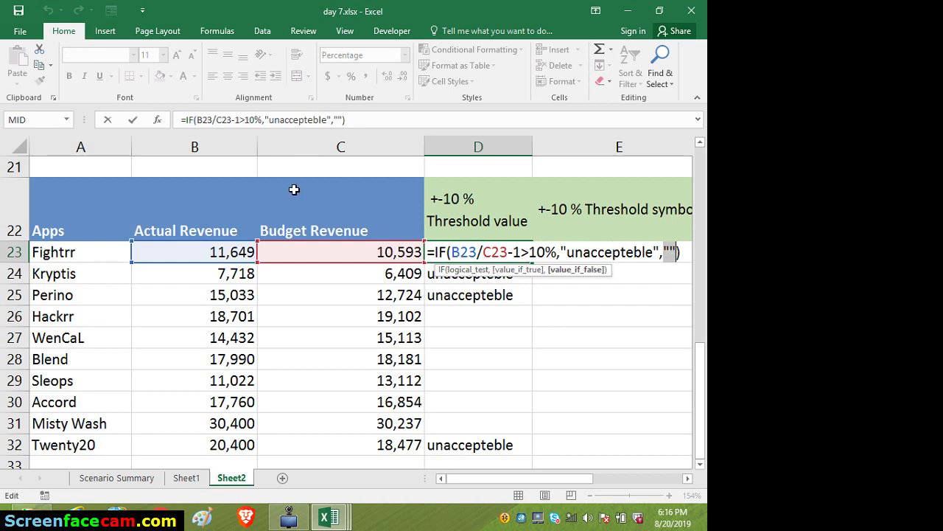
pyautogui.click(218, 252)
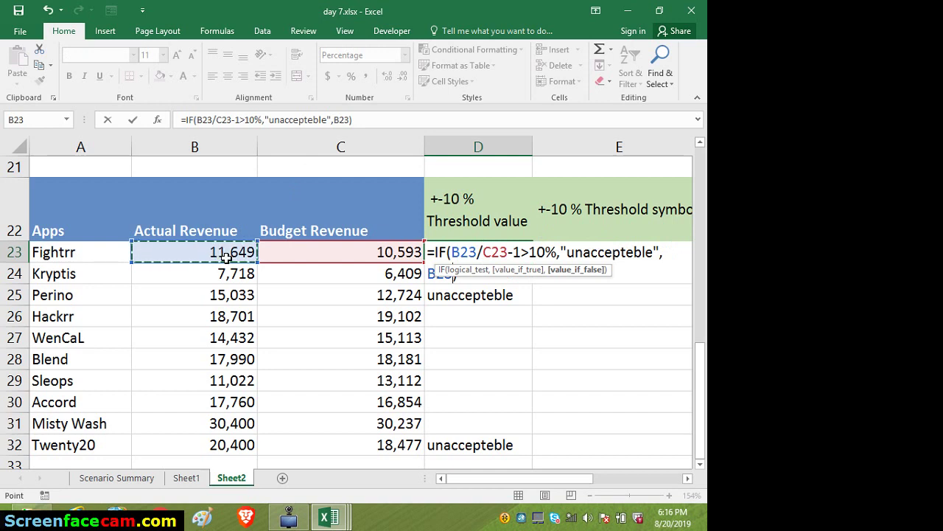
pyautogui.write('/')
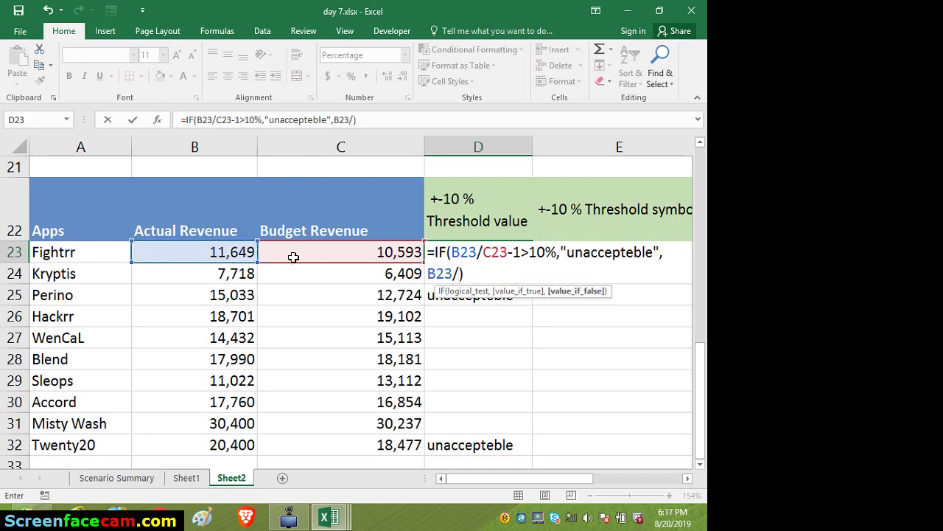
pyautogui.click(324, 252)
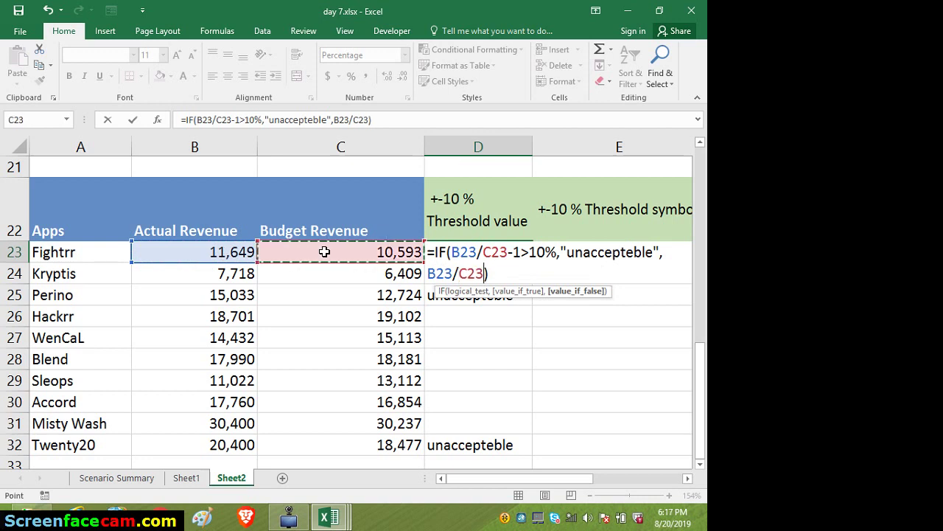
pyautogui.write('-')
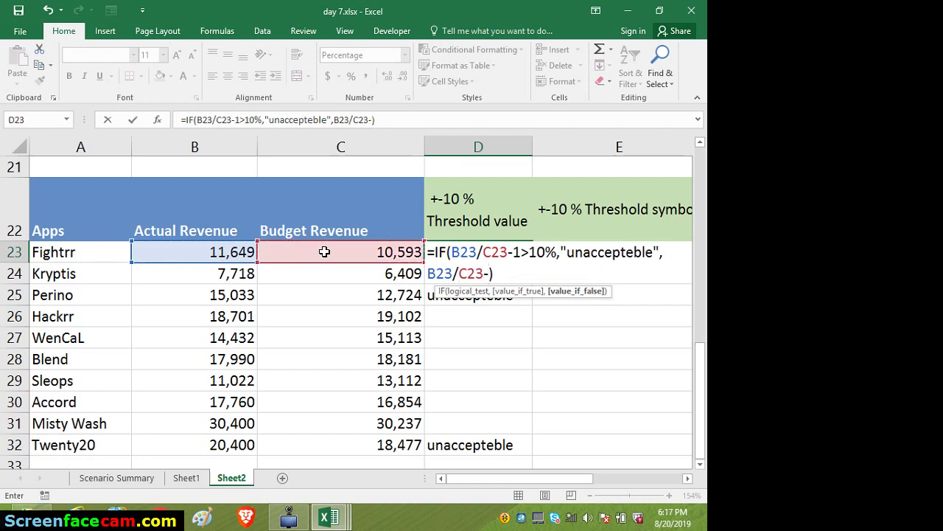
pyautogui.write('1')
pyautogui.hotkey('ctrl', 'Return')
pyautogui.press('Down')
pyautogui.click(541, 256)
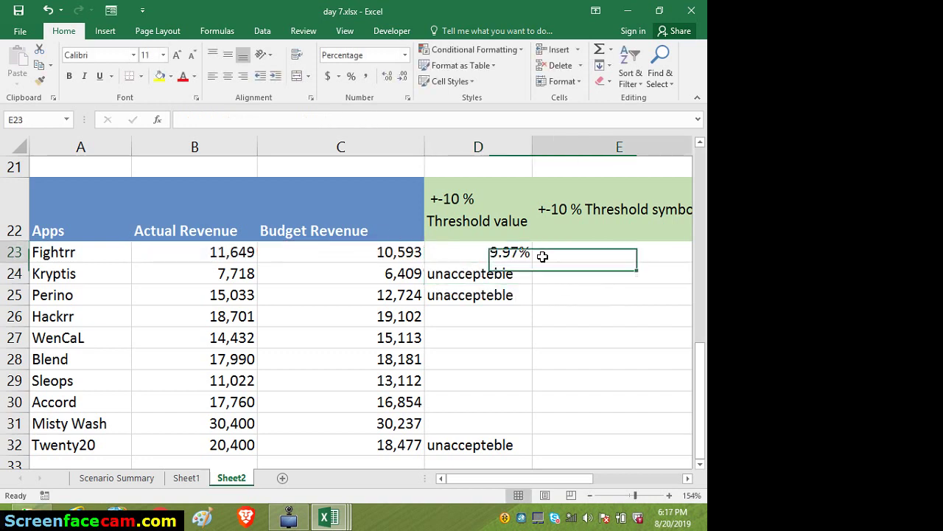
pyautogui.click(507, 252)
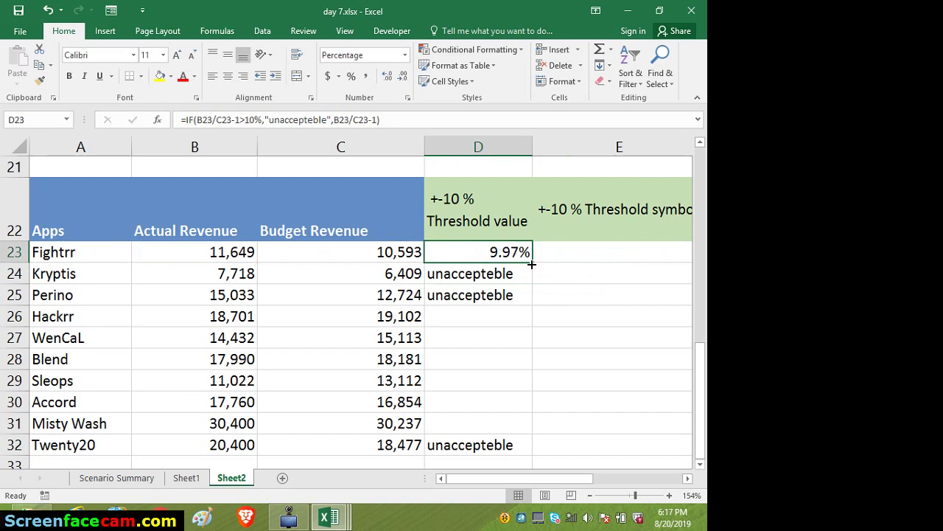
# - Fill D23's updated IF formula down through D32 and review the formula in D23
pyautogui.doubleClick(530, 263)
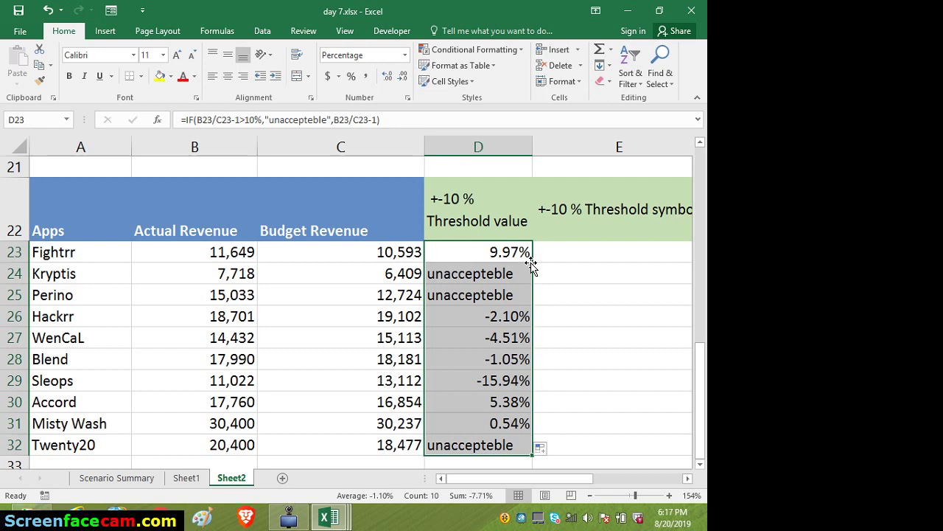
pyautogui.doubleClick(521, 254)
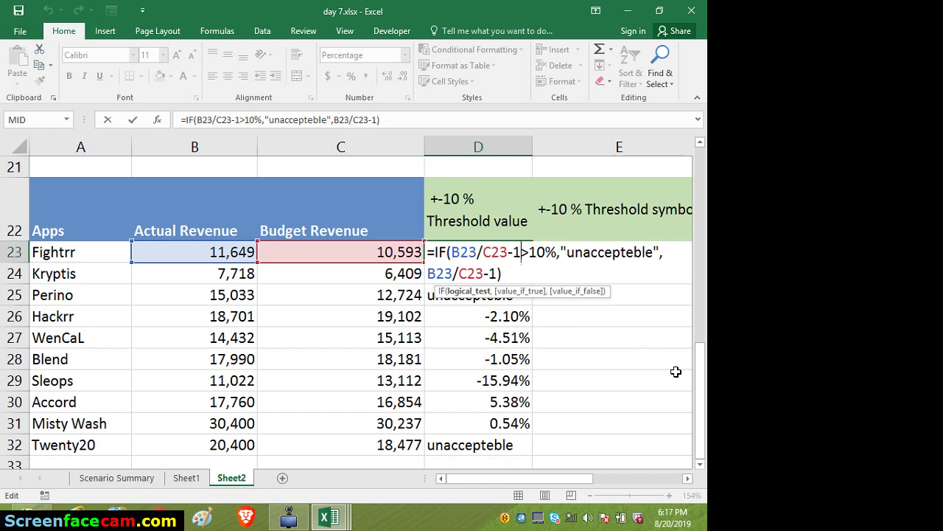
pyautogui.click(688, 478)
pyautogui.click(688, 479)
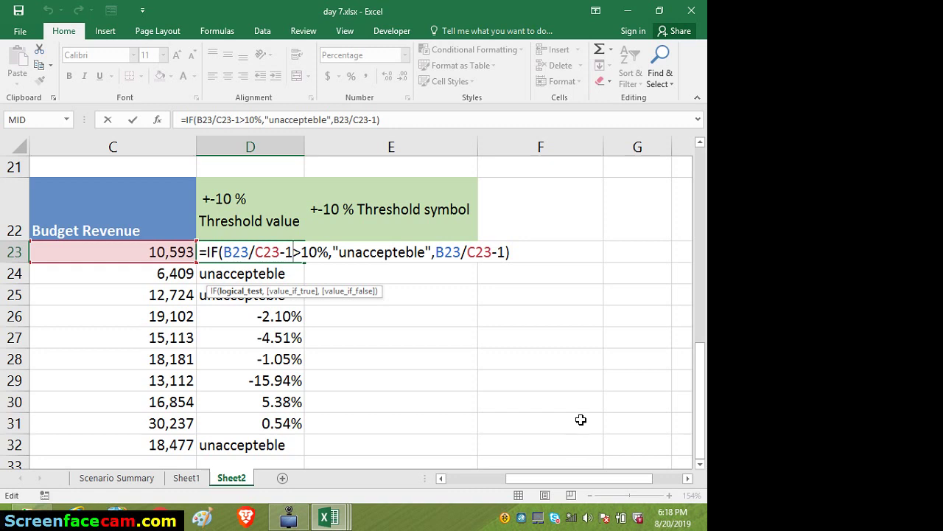
pyautogui.hotkey('ctrl', 'Return')
pyautogui.press('Down')
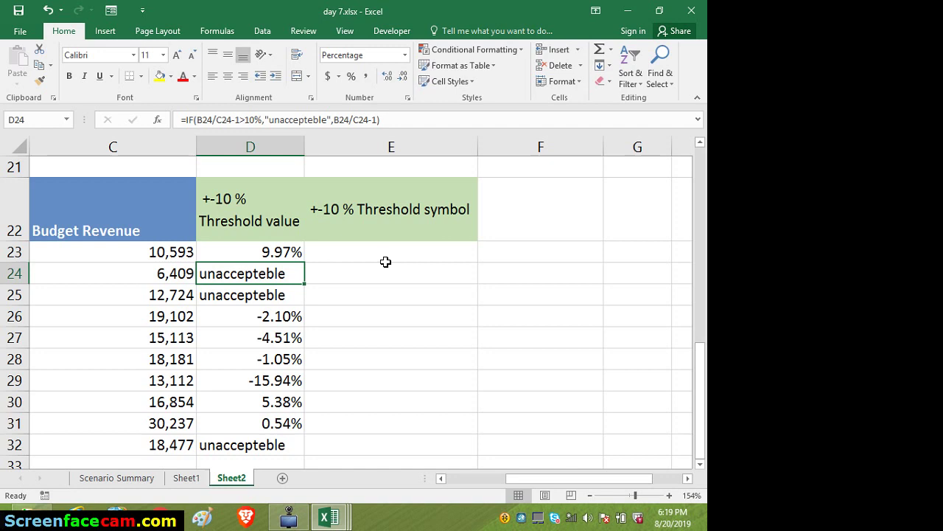
# - Insert the Upwards Arrow and Downwards Arrow symbols from the Arrows subset into cell G23
pyautogui.click(386, 260)
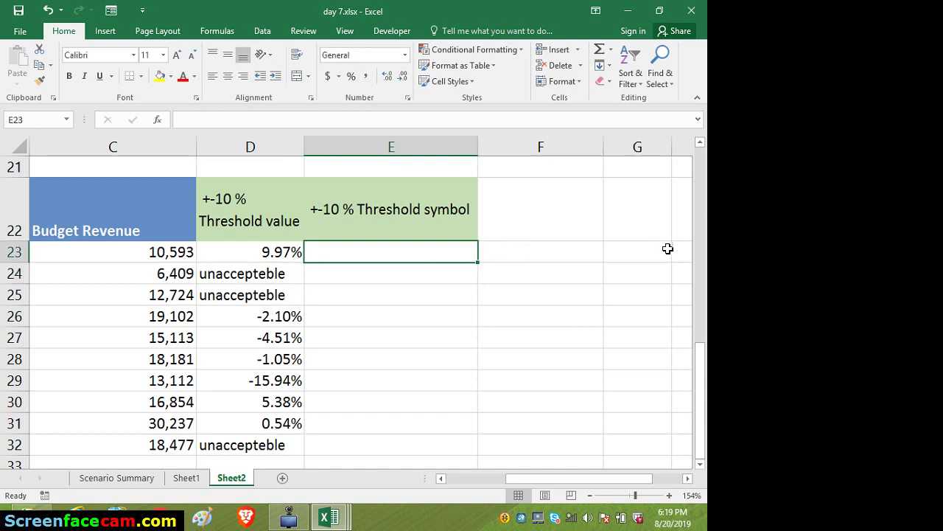
pyautogui.click(620, 235)
pyautogui.click(629, 250)
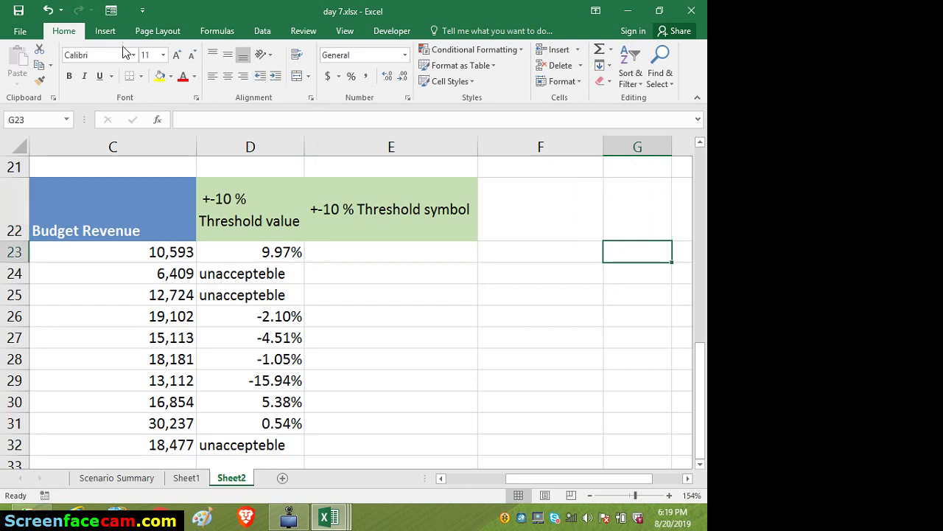
pyautogui.click(106, 31)
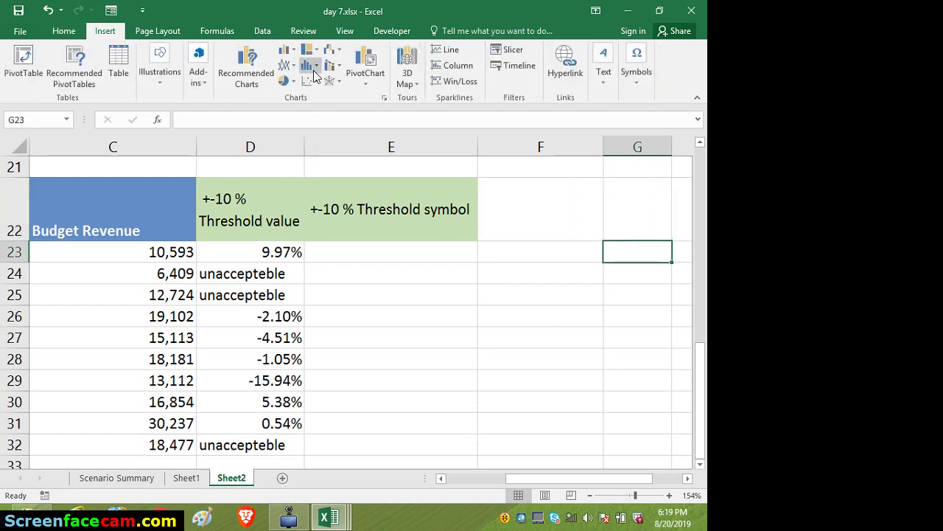
pyautogui.click(639, 82)
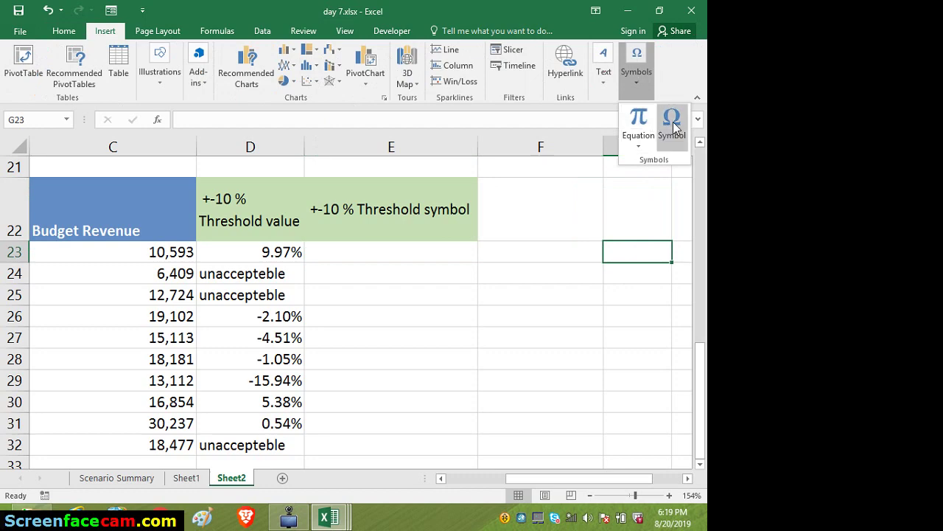
pyautogui.click(670, 120)
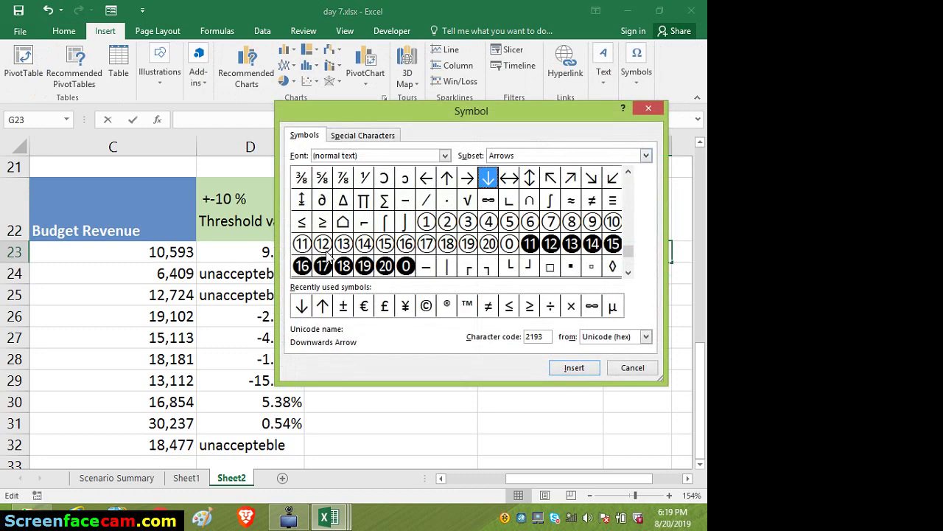
pyautogui.click(448, 181)
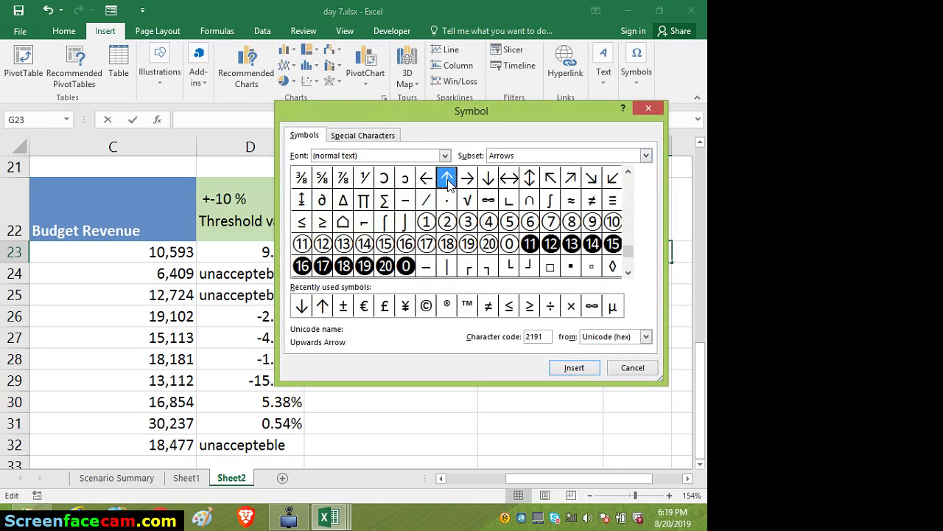
pyautogui.click(567, 374)
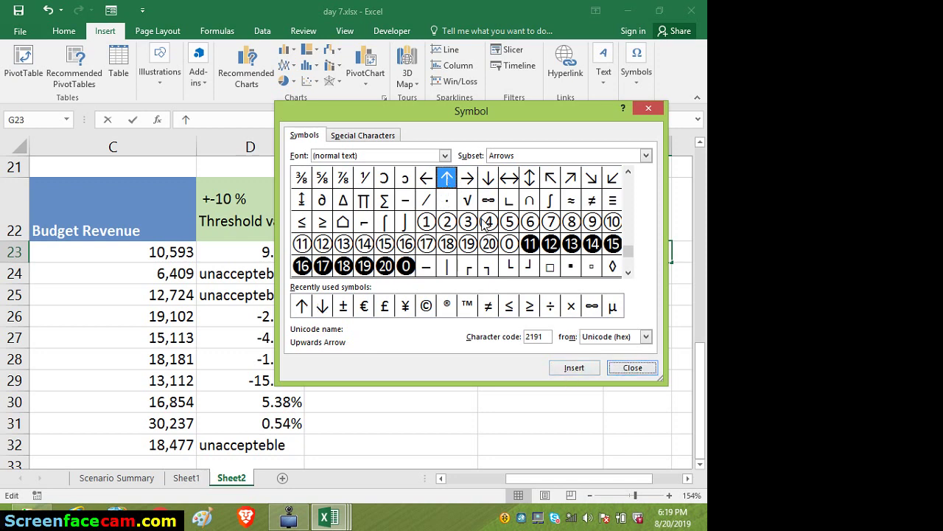
pyautogui.click(487, 179)
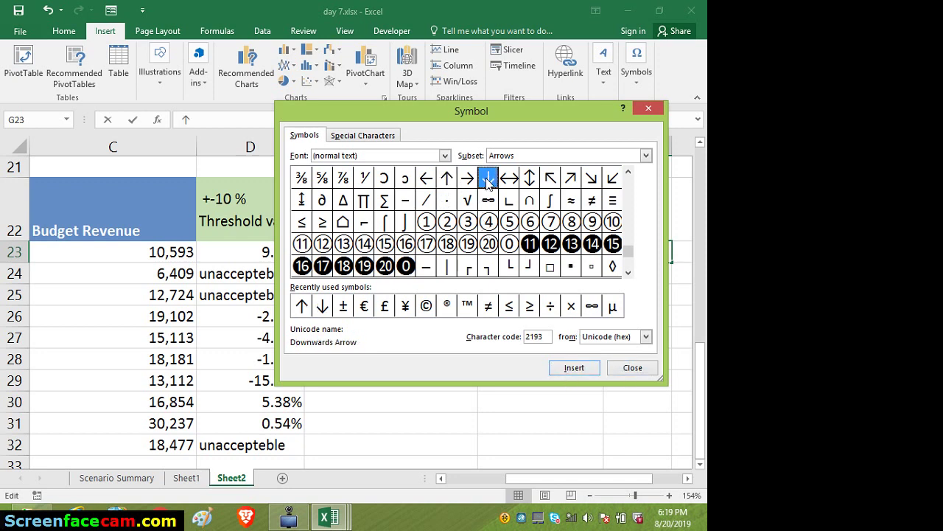
pyautogui.click(571, 373)
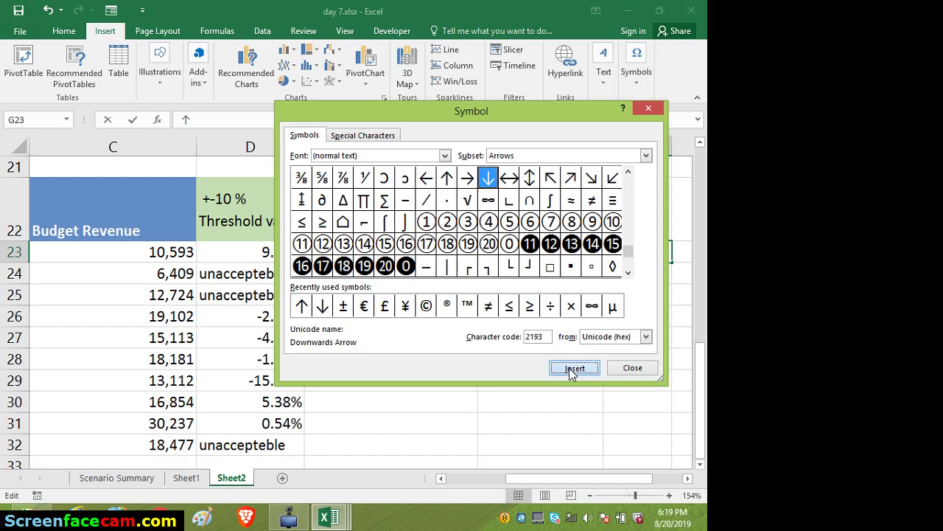
pyautogui.click(625, 366)
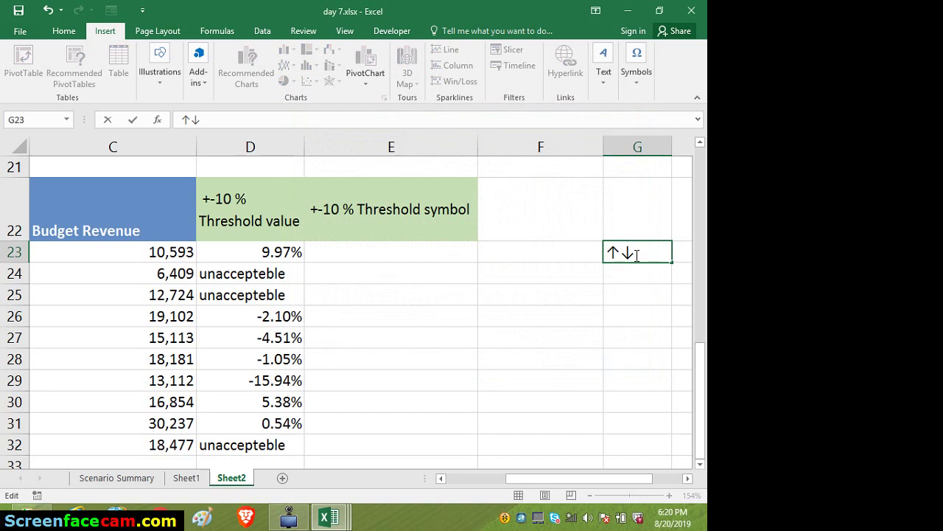
# - Move the down arrow from G23 into G24, leaving only the up arrow in G23
pyautogui.moveTo(634, 253); pyautogui.dragTo(624, 253)
pyautogui.hotkey('ctrl', 'c')
pyautogui.press('BackSpace')
pyautogui.click(624, 279)
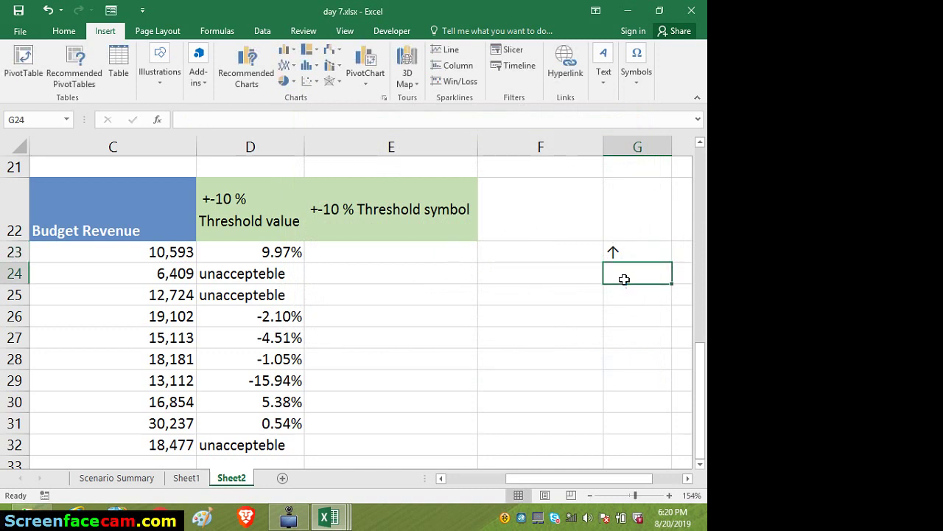
pyautogui.hotkey('ctrl', 'v')
pyautogui.click(571, 269)
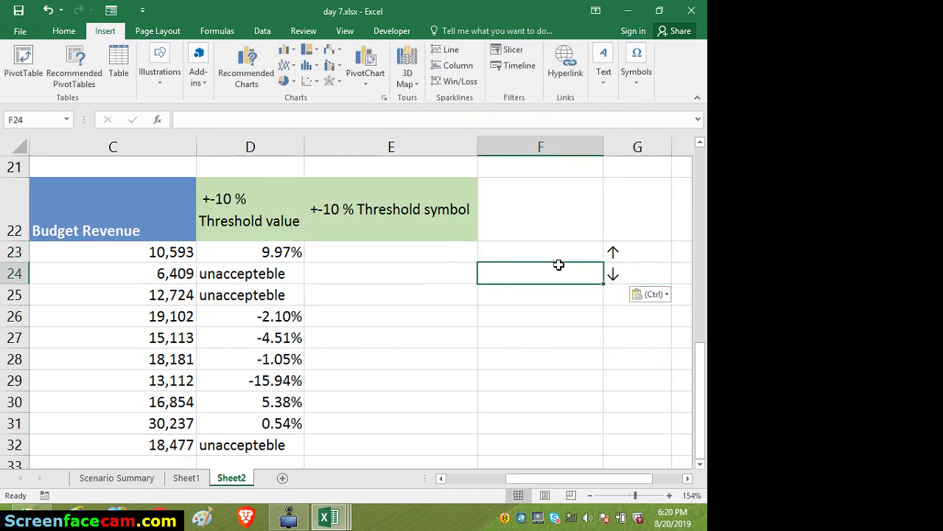
# - Start an IF formula in E23 that tests whether B23/C23-1 is greater than 10%
pyautogui.click(387, 251)
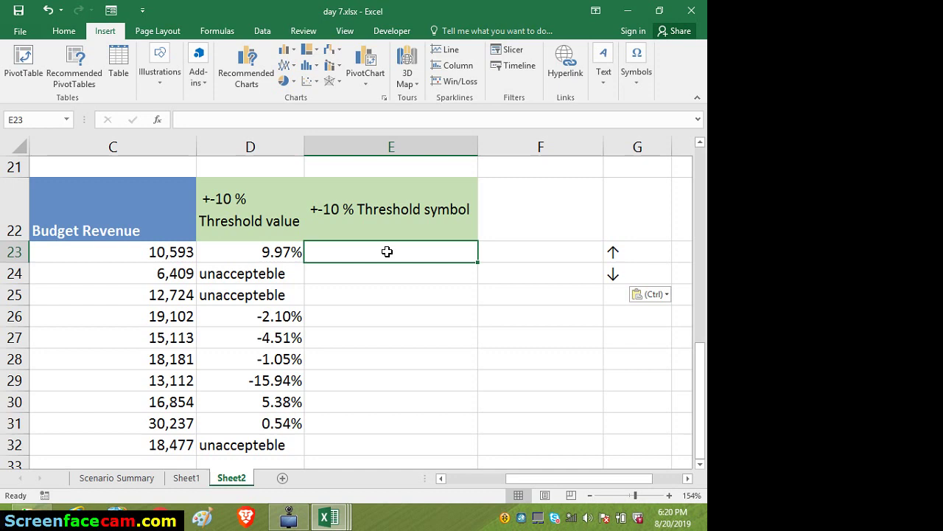
pyautogui.write('=if')
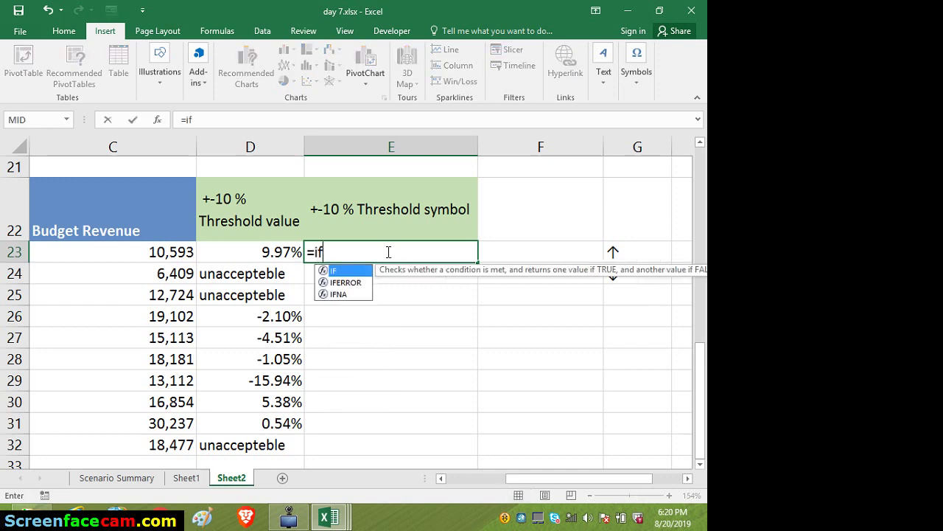
pyautogui.press('Tab')
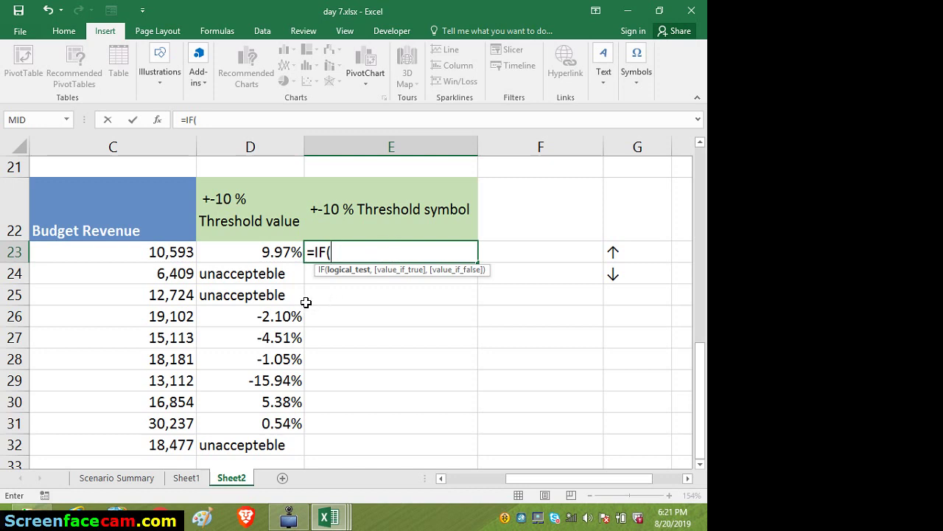
pyautogui.write('=')
pyautogui.press('BackSpace')
pyautogui.moveTo(541, 478); pyautogui.dragTo(497, 479)
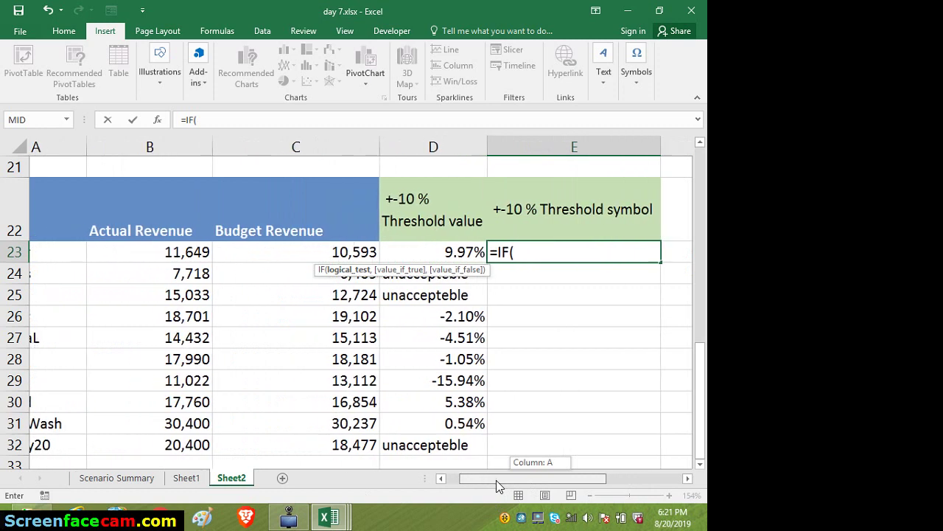
pyautogui.click(136, 252)
pyautogui.write('/')
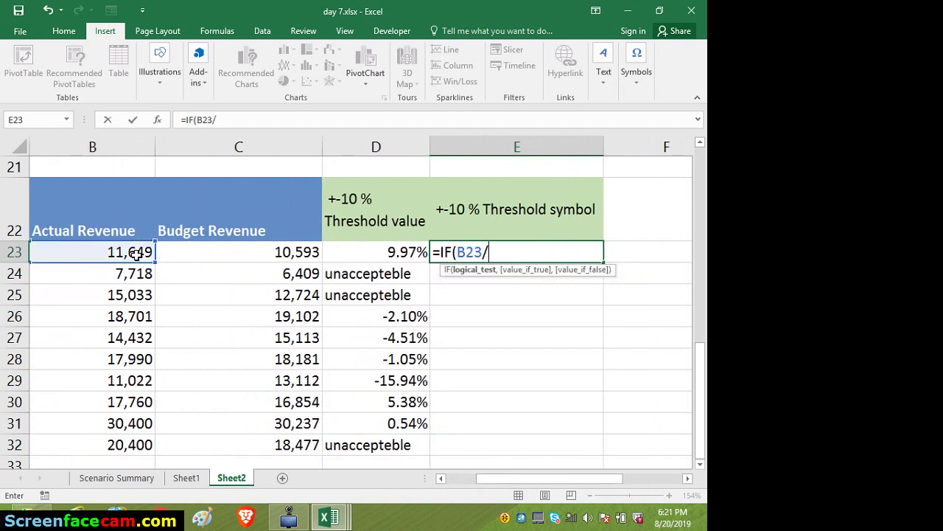
pyautogui.click(281, 252)
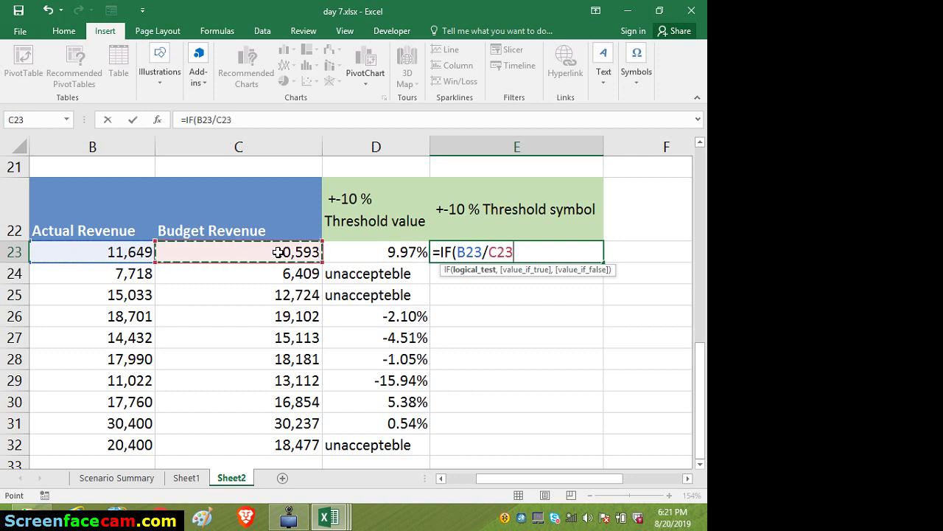
pyautogui.write('-')
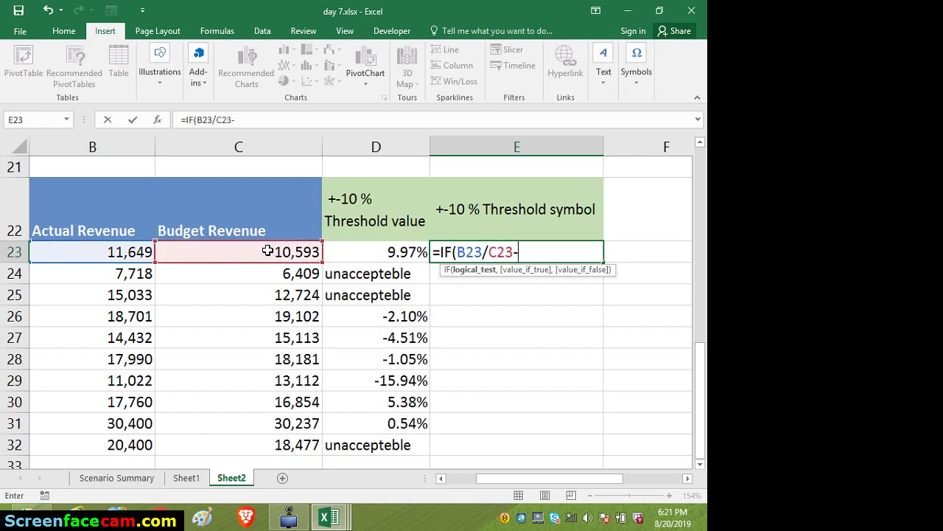
pyautogui.write('1>10')
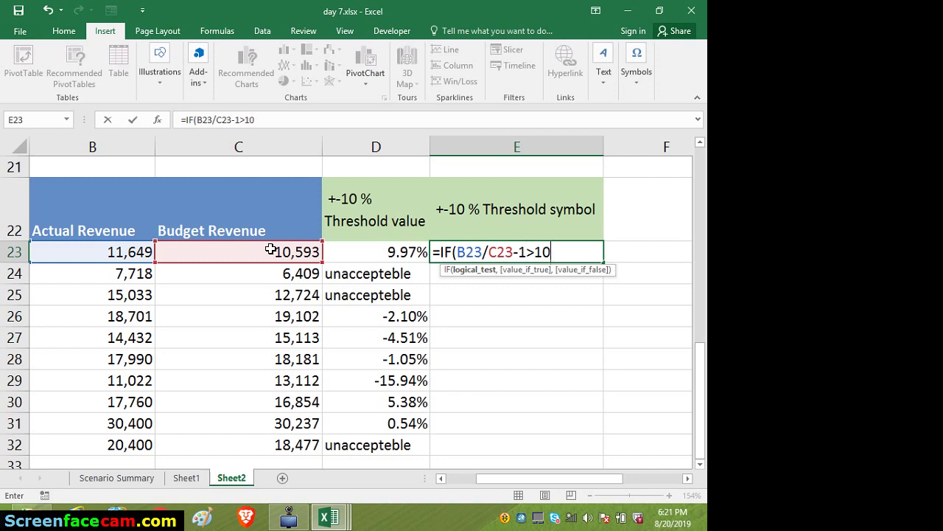
pyautogui.write('%,')
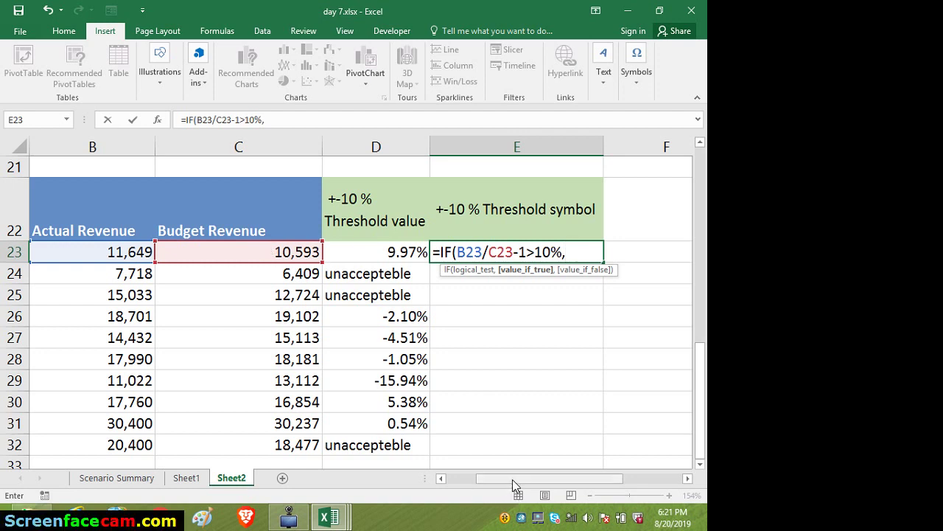
# - Use G23 as the true result of the E23 formula and start a nested IF as its false result
pyautogui.moveTo(512, 480); pyautogui.dragTo(563, 477)
pyautogui.click(616, 255)
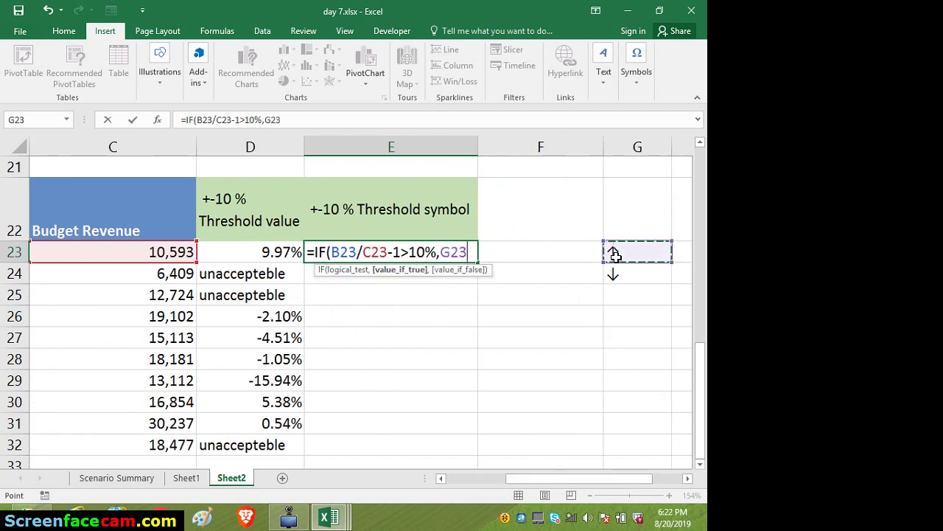
pyautogui.write(',')
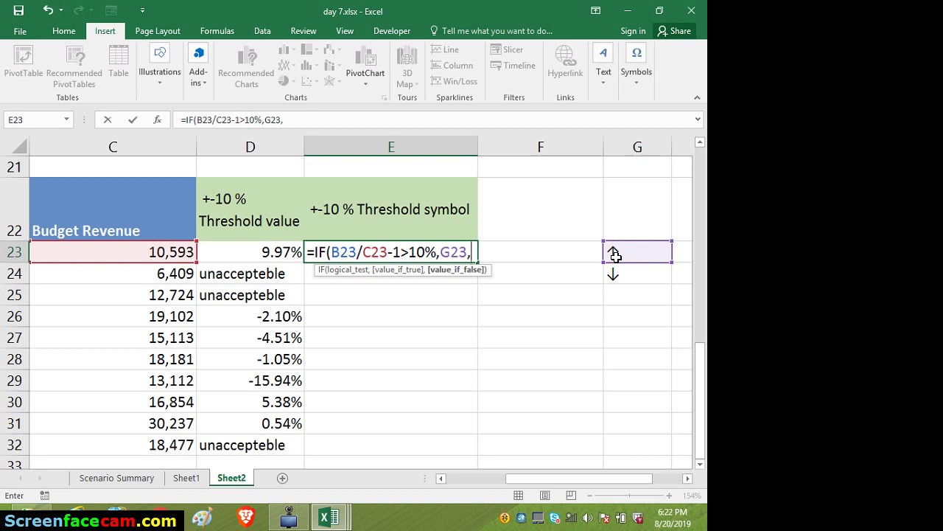
pyautogui.write('if')
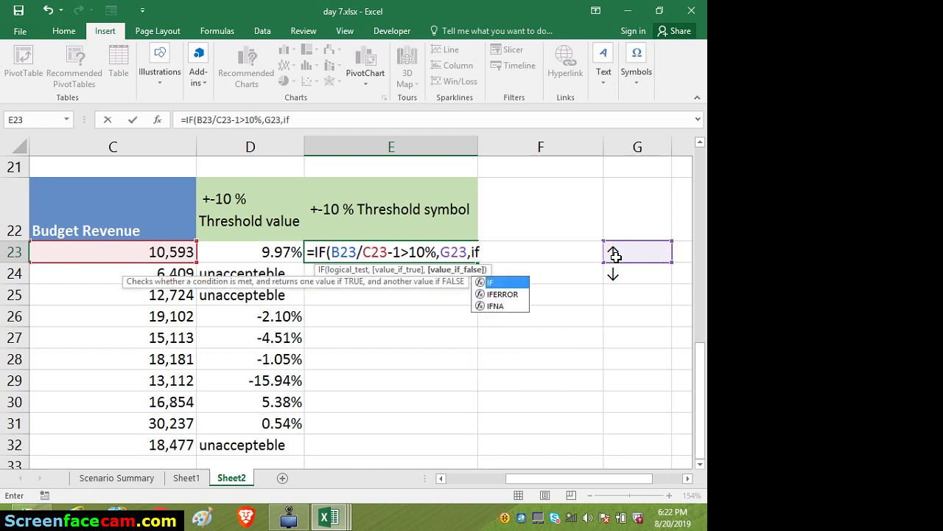
pyautogui.press('Tab')
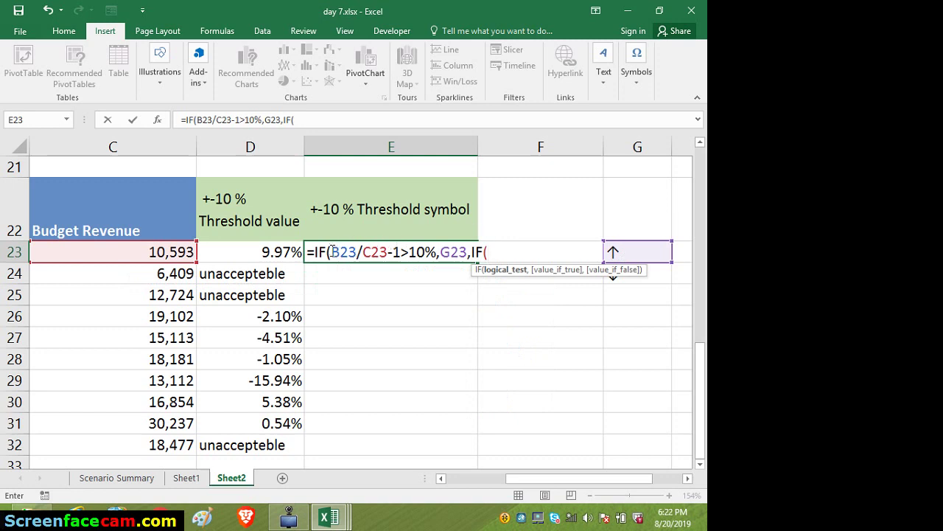
# - Copy the first logical test into the nested IF and change it to B23/C23-1<-10%
pyautogui.moveTo(330, 252); pyautogui.dragTo(436, 252)
pyautogui.hotkey('ctrl', 'c')
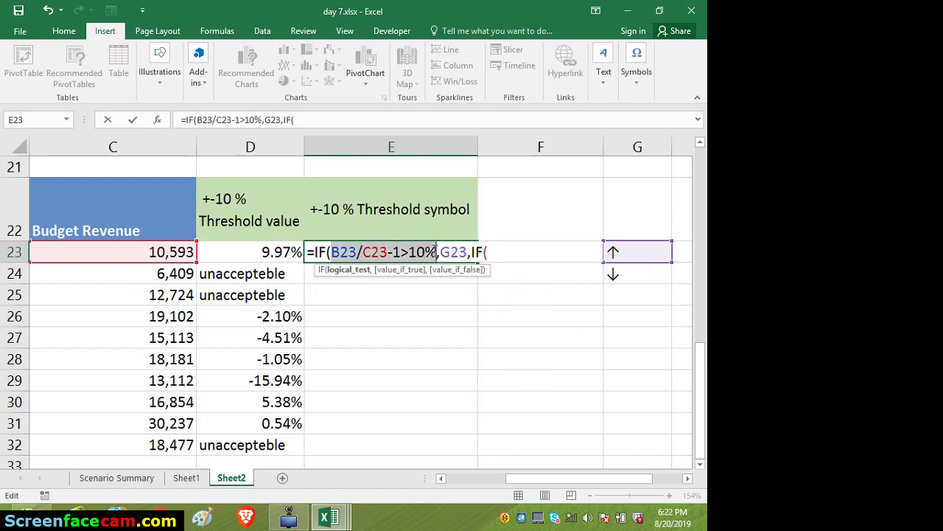
pyautogui.click(496, 248)
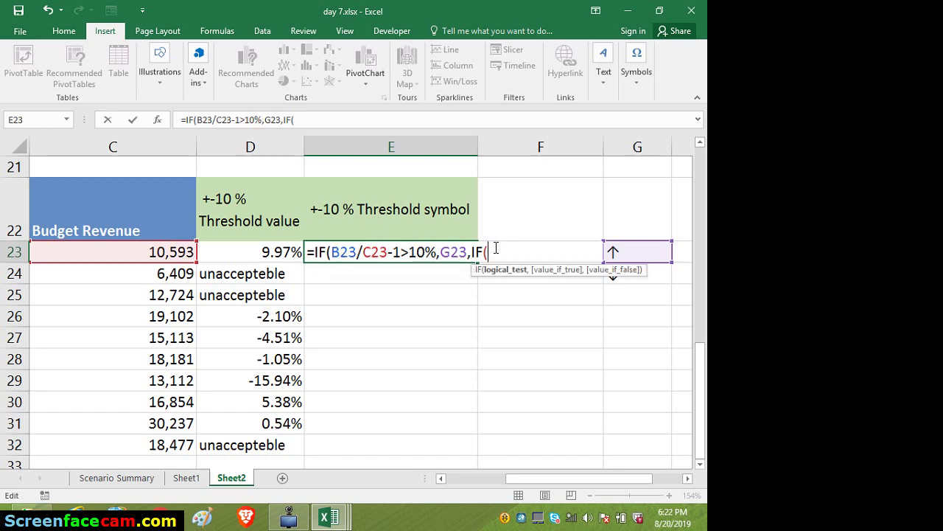
pyautogui.hotkey('ctrl', 'v')
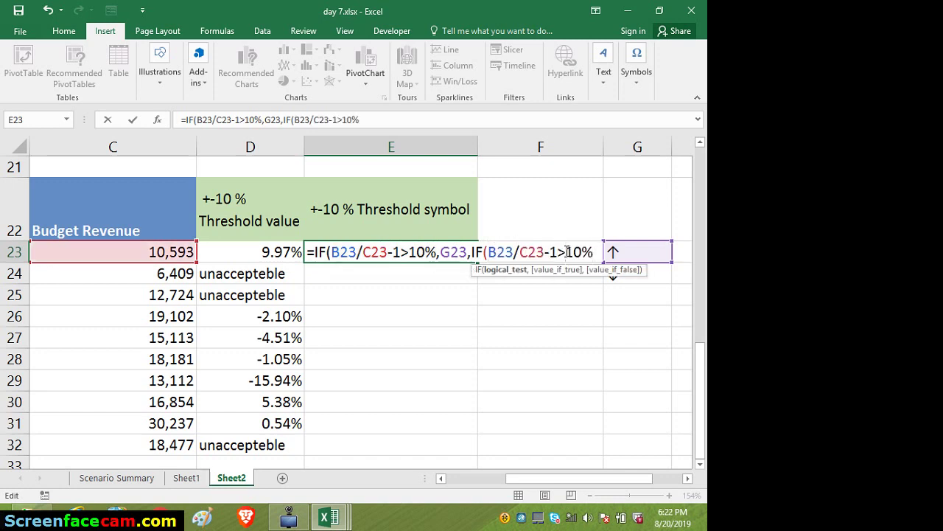
pyautogui.write('-')
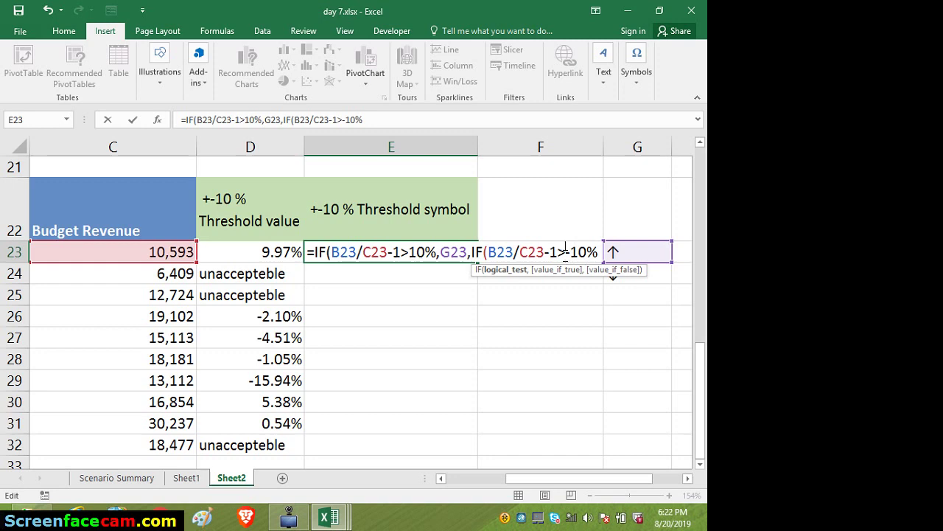
pyautogui.press('BackSpace')
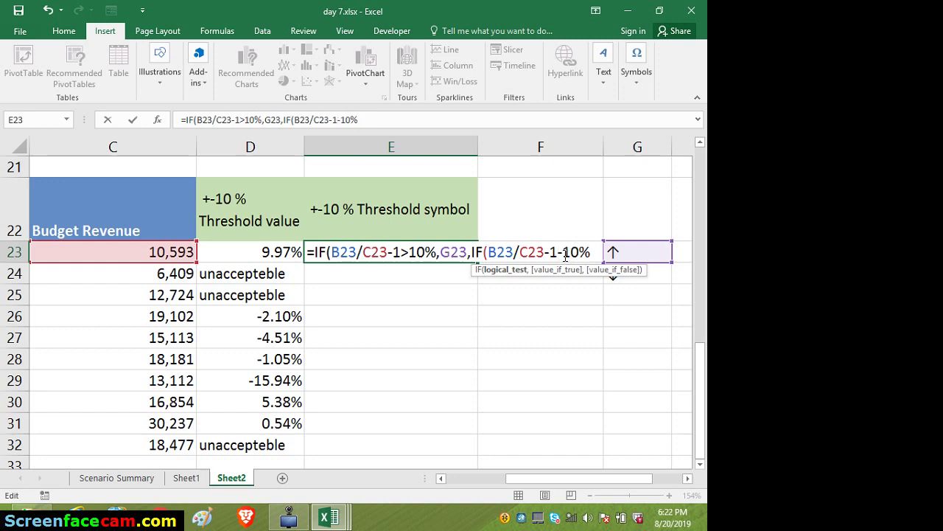
pyautogui.write('<')
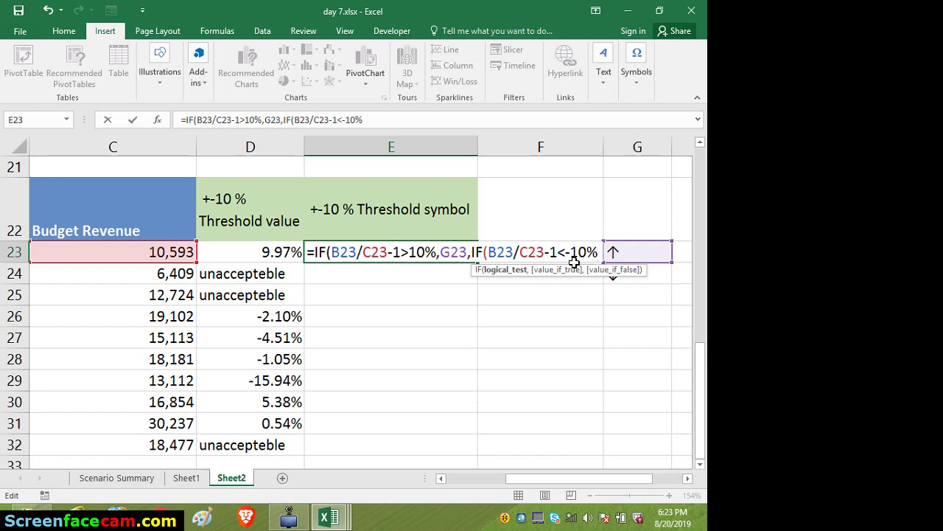
# - Finish the E23 formula with G24 as the nested IF's true result and "" as its false result, and fill it down to E32
pyautogui.write(',')
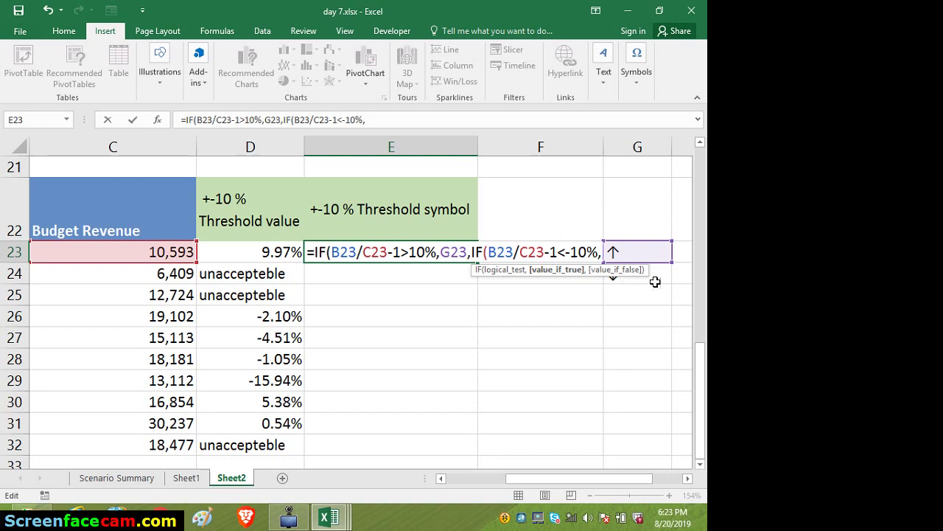
pyautogui.click(669, 278)
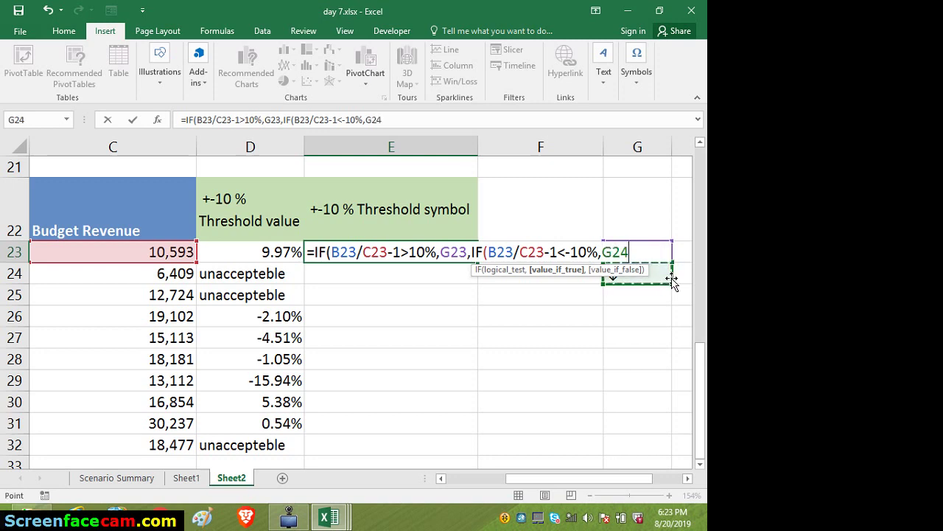
pyautogui.write(',')
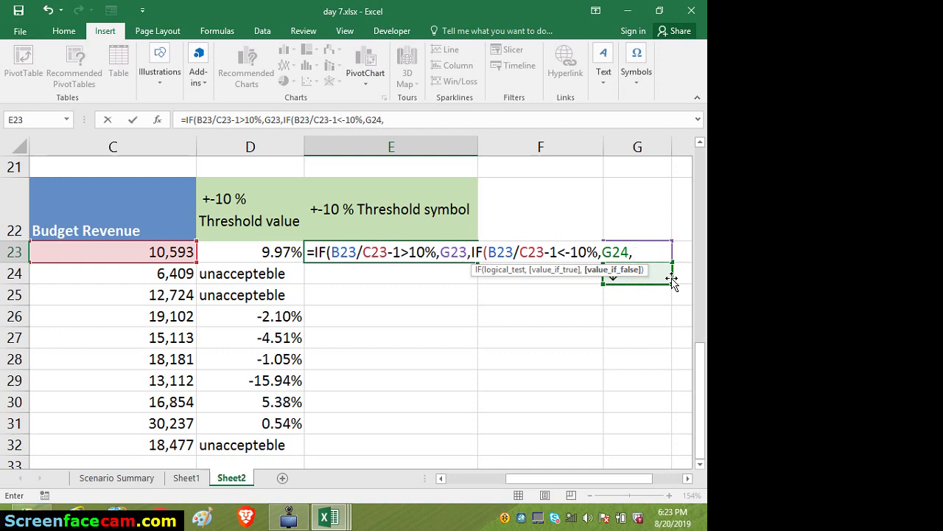
pyautogui.write('"")')
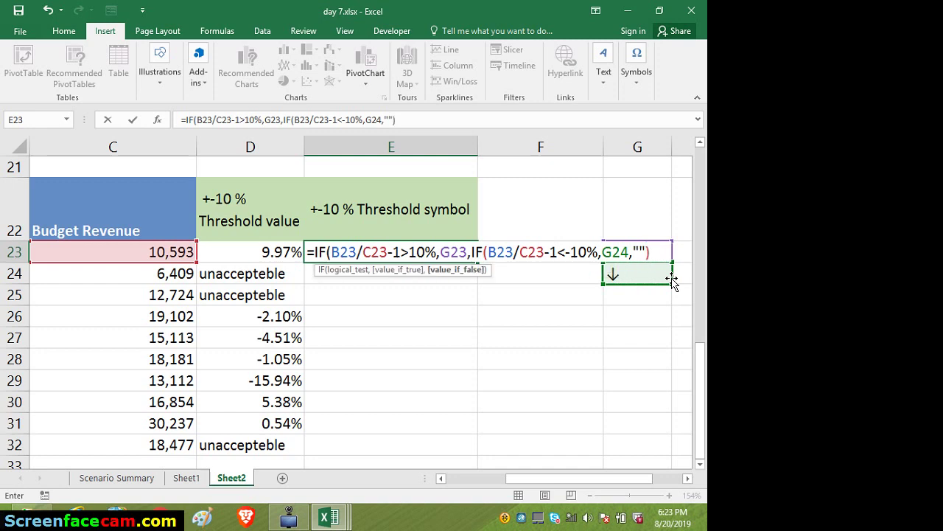
pyautogui.write(')')
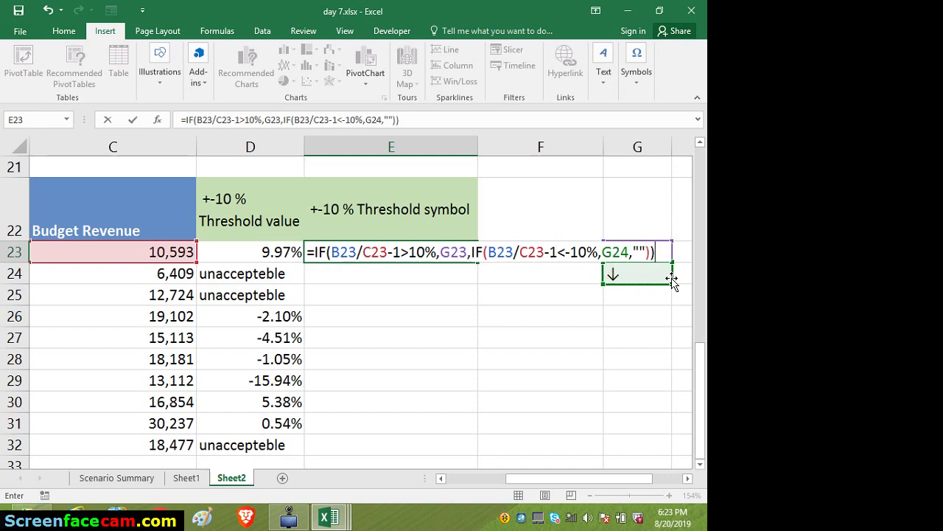
pyautogui.press('Return')
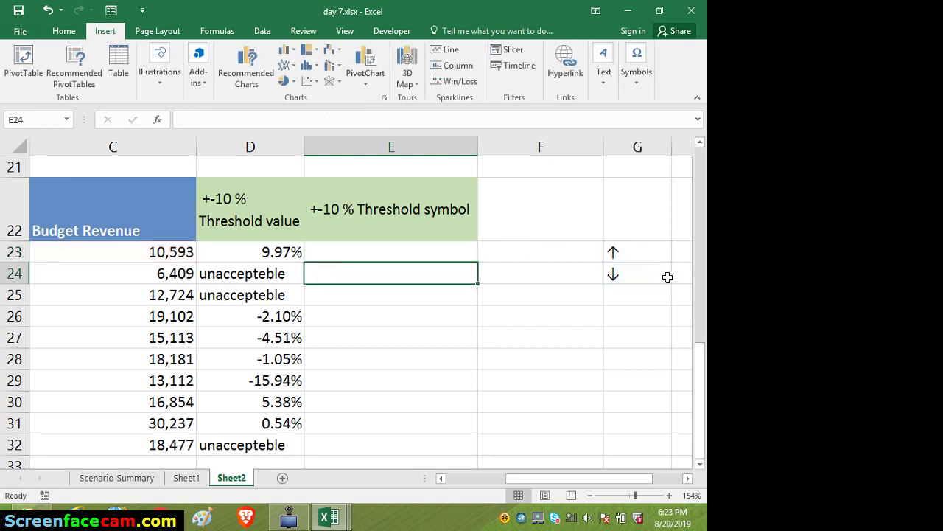
pyautogui.click(448, 258)
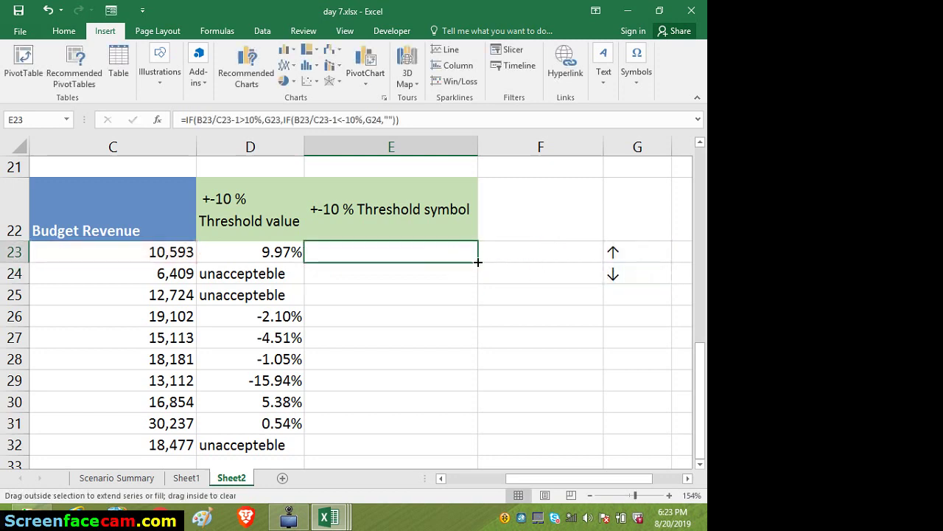
pyautogui.doubleClick(478, 262)
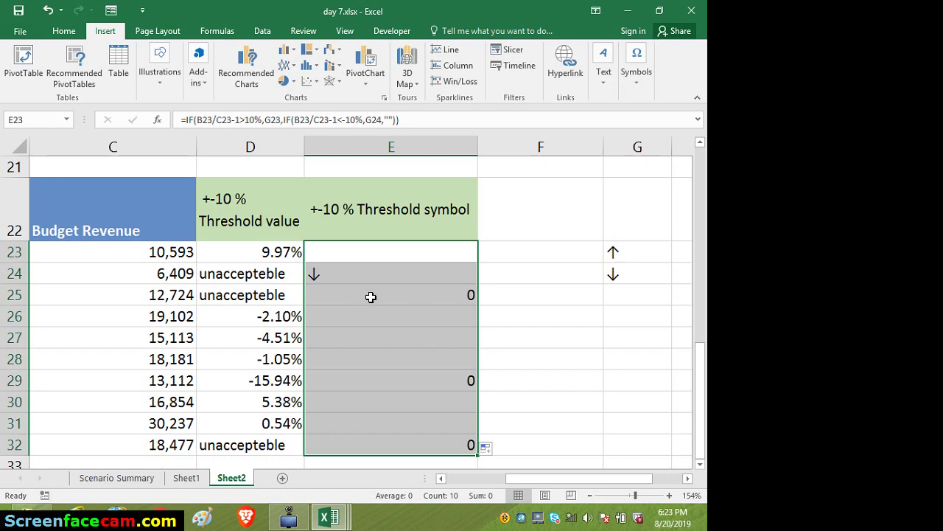
# - Make the G24 and G23 references in the E23 formula absolute and fill the corrected formula down to E32
pyautogui.click(421, 253)
pyautogui.doubleClick(421, 253)
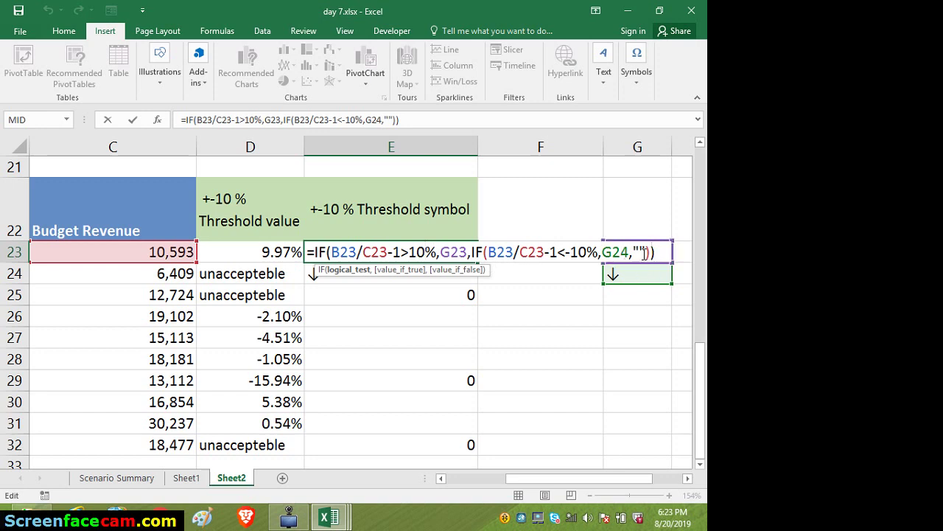
pyautogui.click(630, 252)
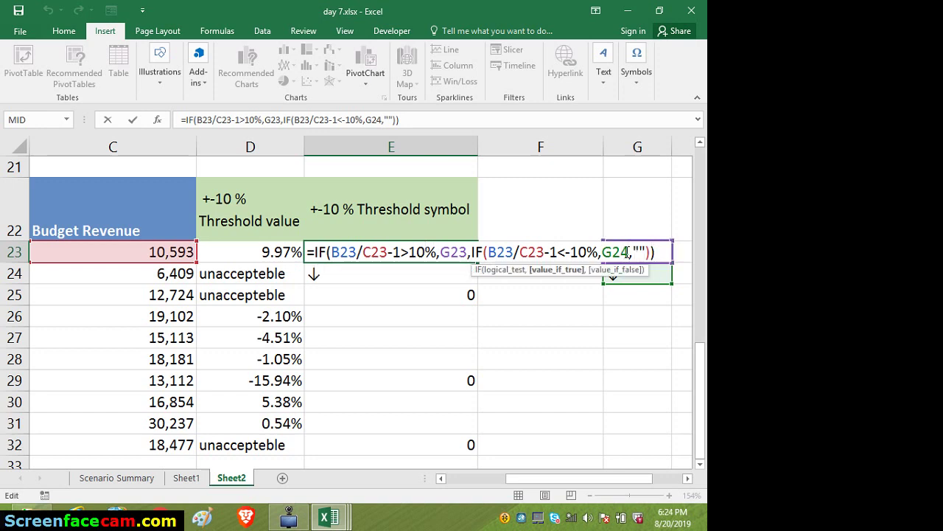
pyautogui.press('F4')
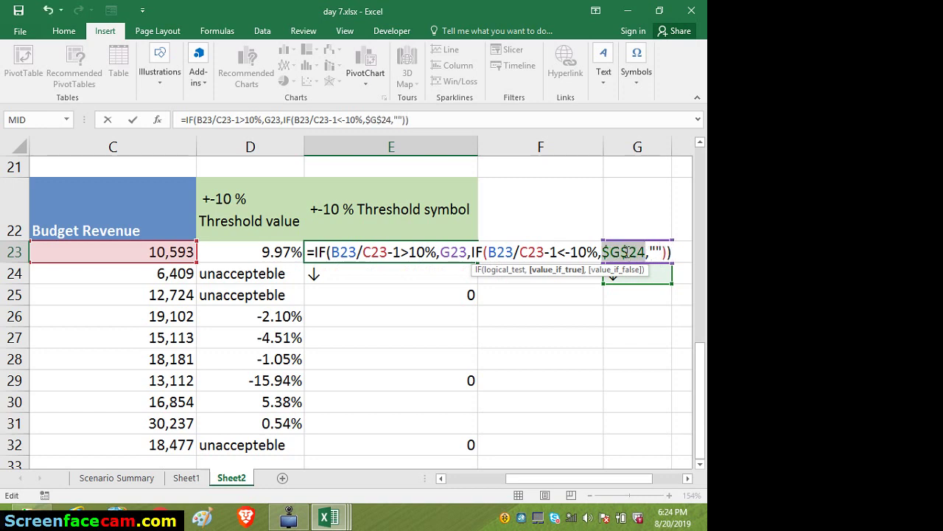
pyautogui.click(468, 252)
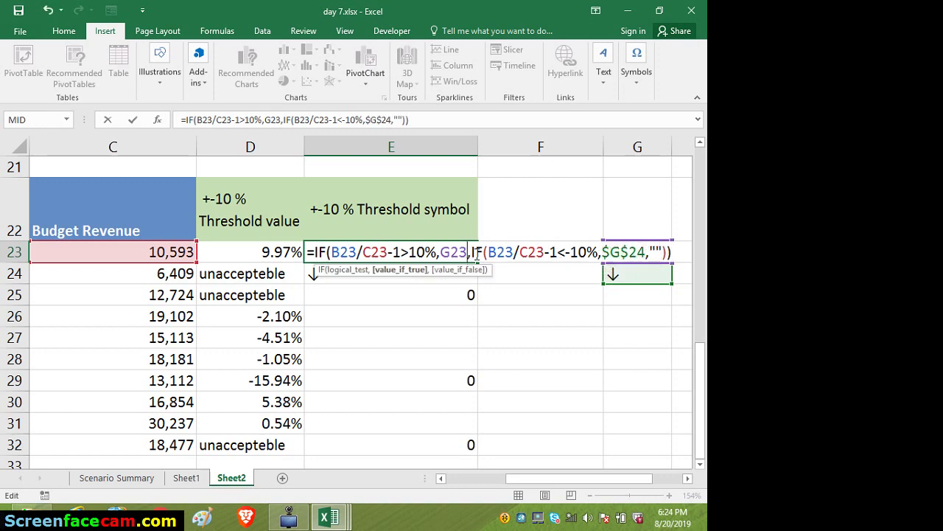
pyautogui.press('F4')
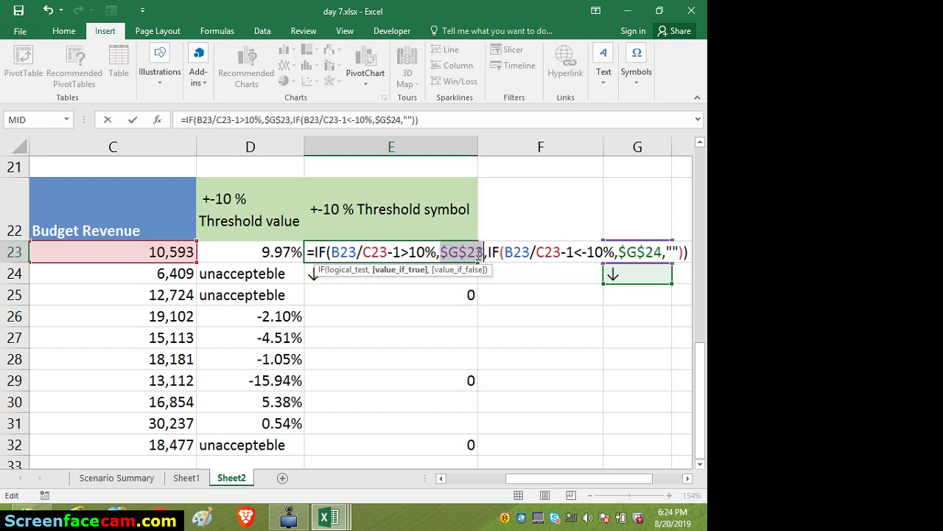
pyautogui.press('Return')
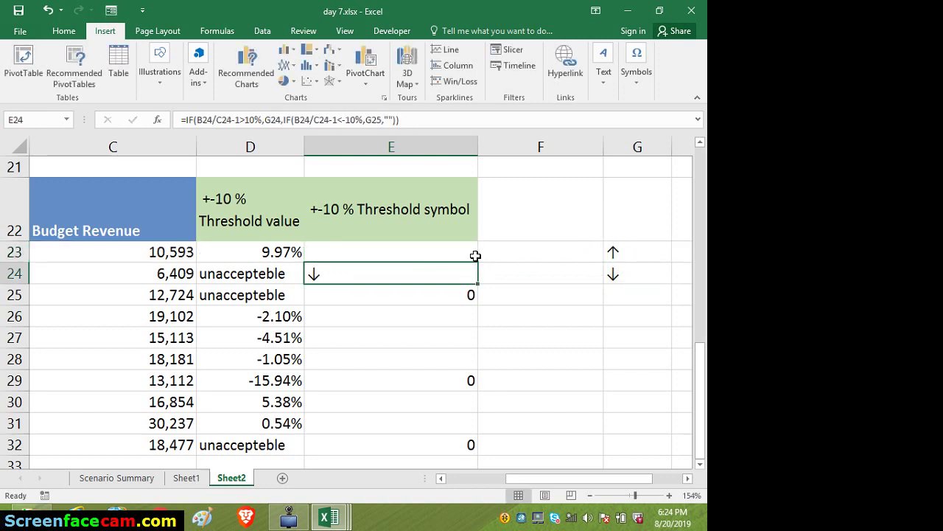
pyautogui.click(476, 255)
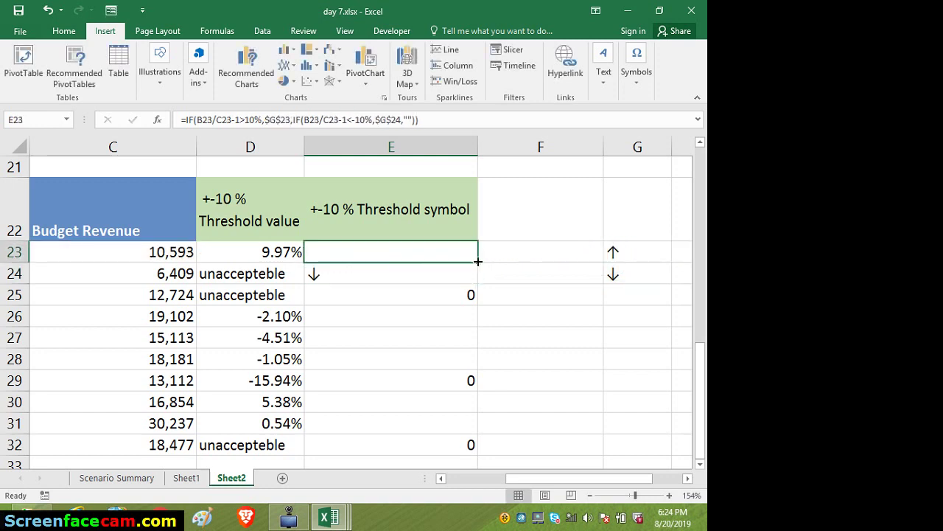
pyautogui.doubleClick(477, 260)
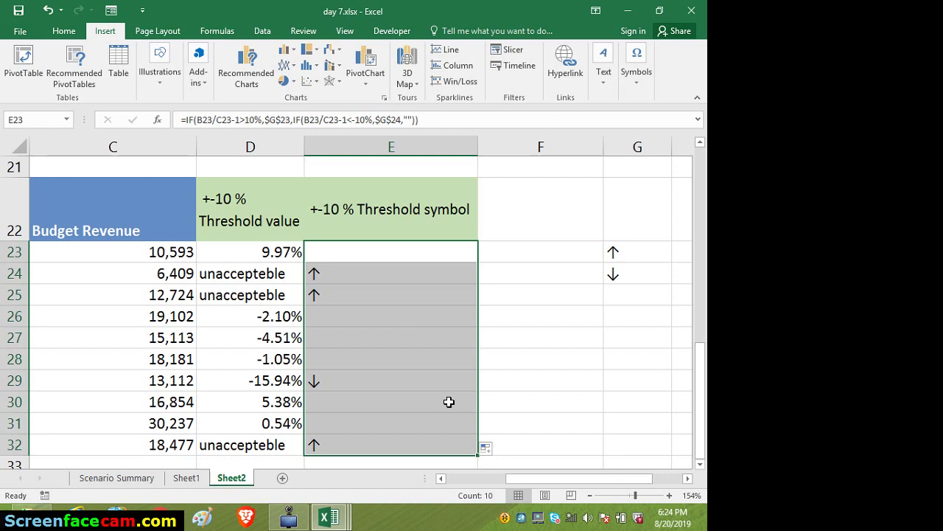
# - Change the nested IF's false result in E23 to "good" and fill the formula down to E32
pyautogui.doubleClick(392, 252)
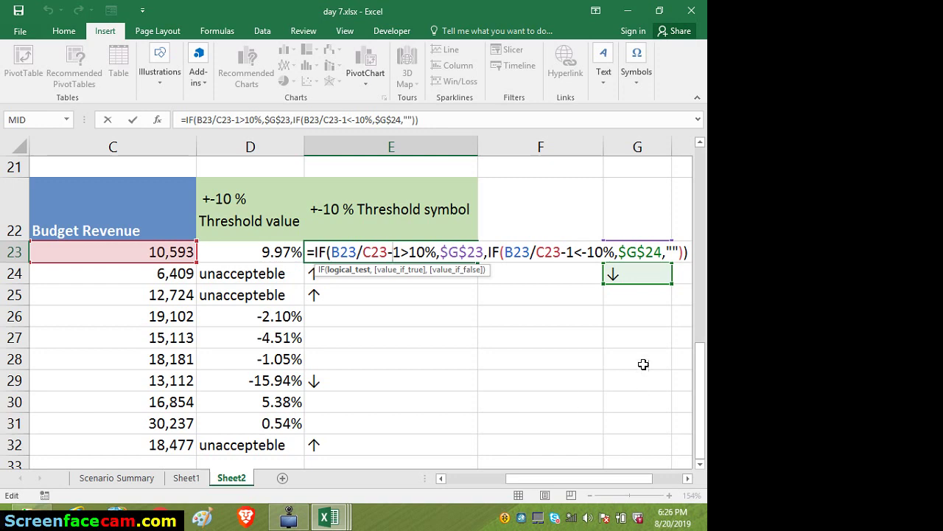
pyautogui.click(673, 251)
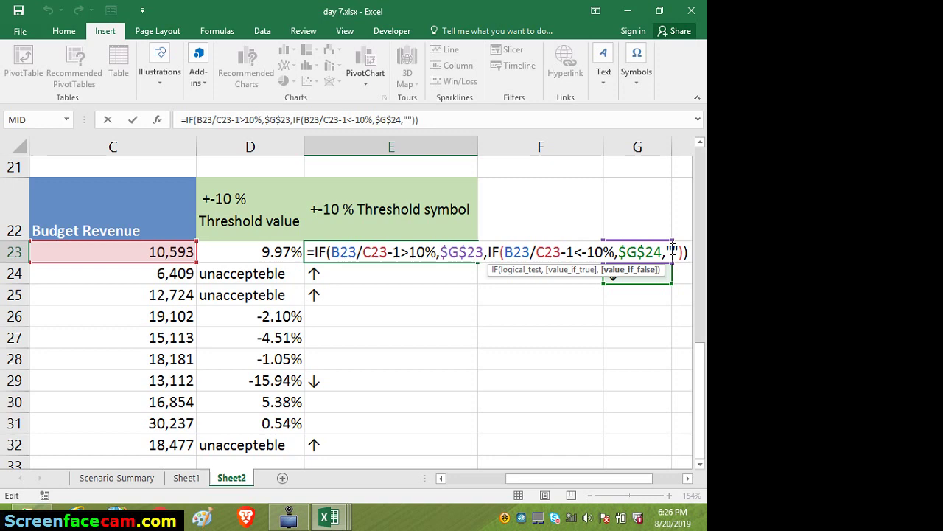
pyautogui.write('good')
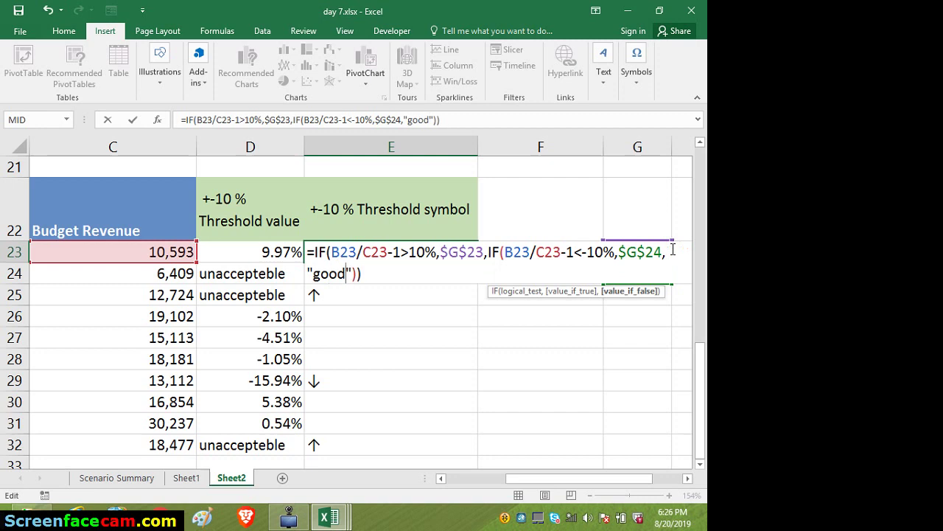
pyautogui.press('Return')
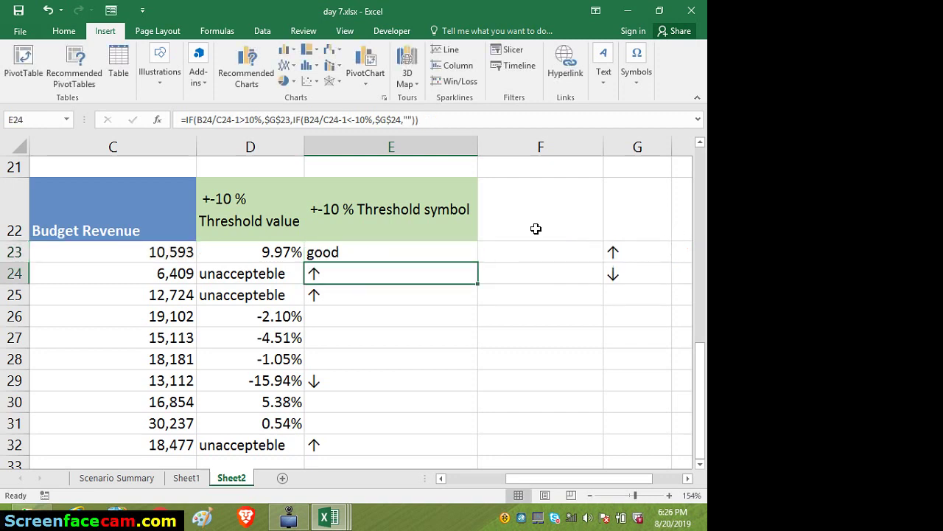
pyautogui.click(435, 250)
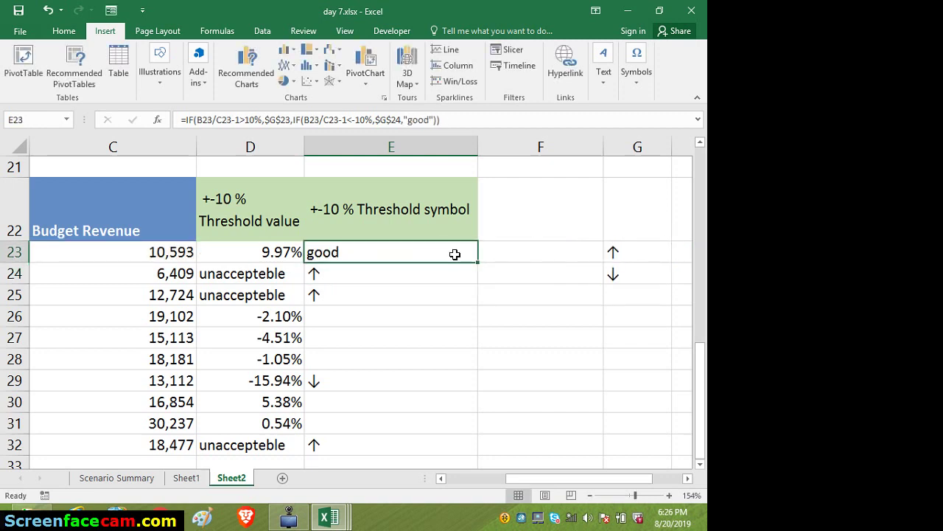
pyautogui.doubleClick(478, 263)
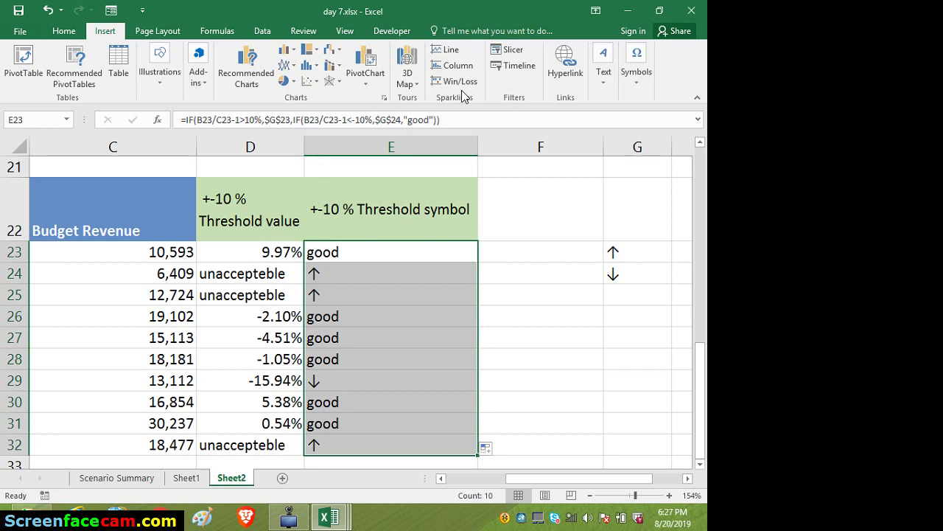
pyautogui.doubleClick(369, 250)
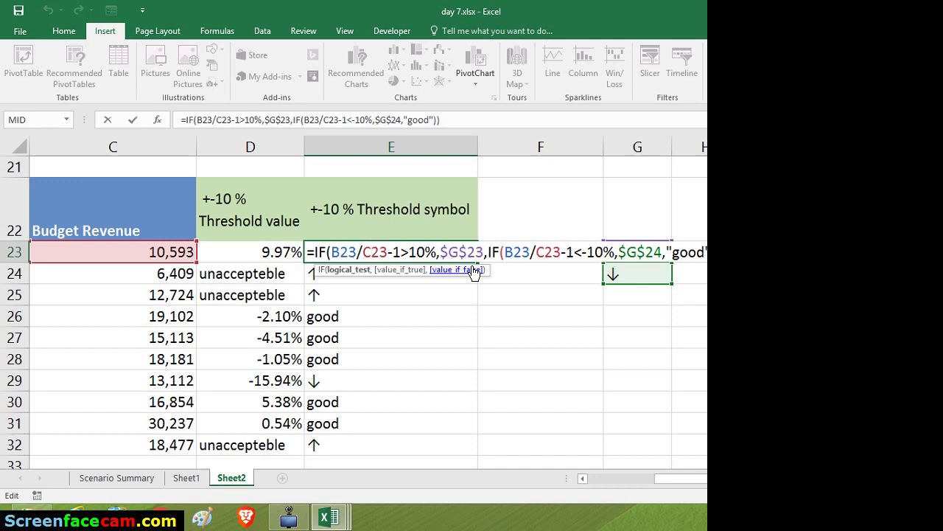
pyautogui.click(273, 525)
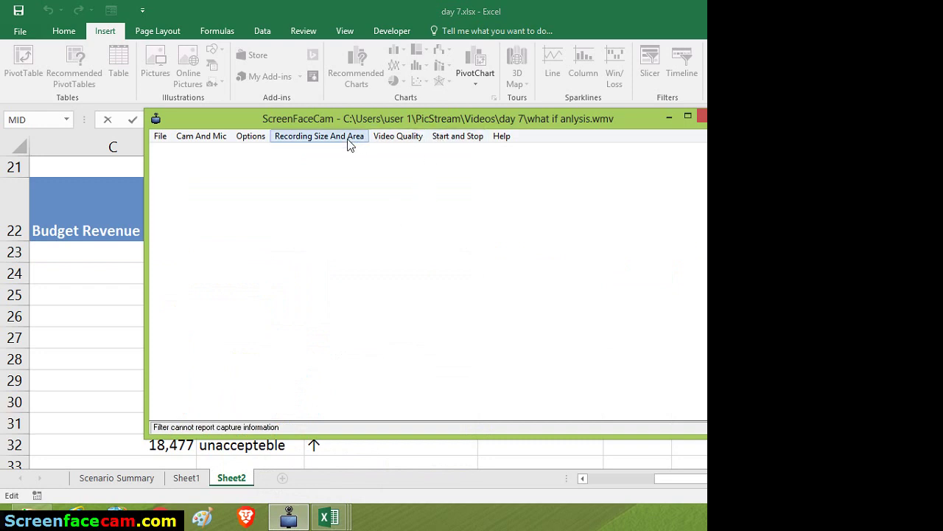
pyautogui.click(437, 139)
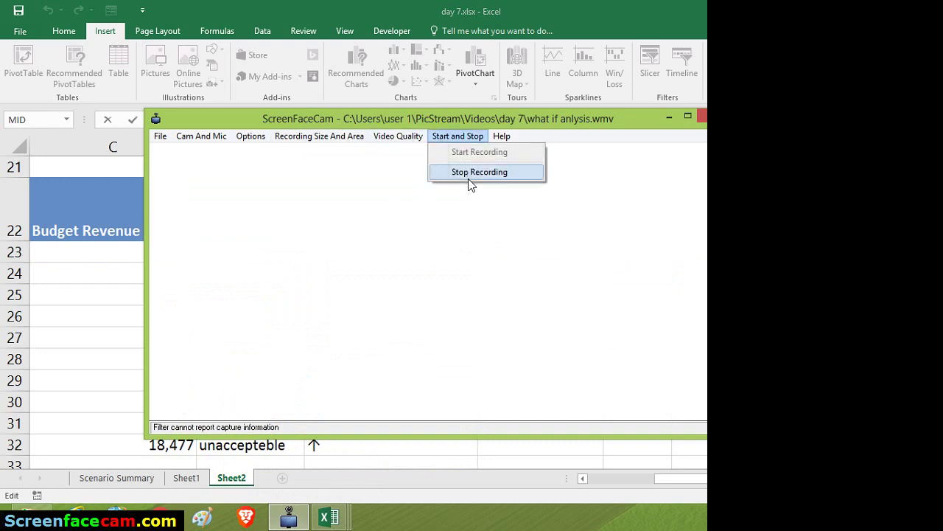